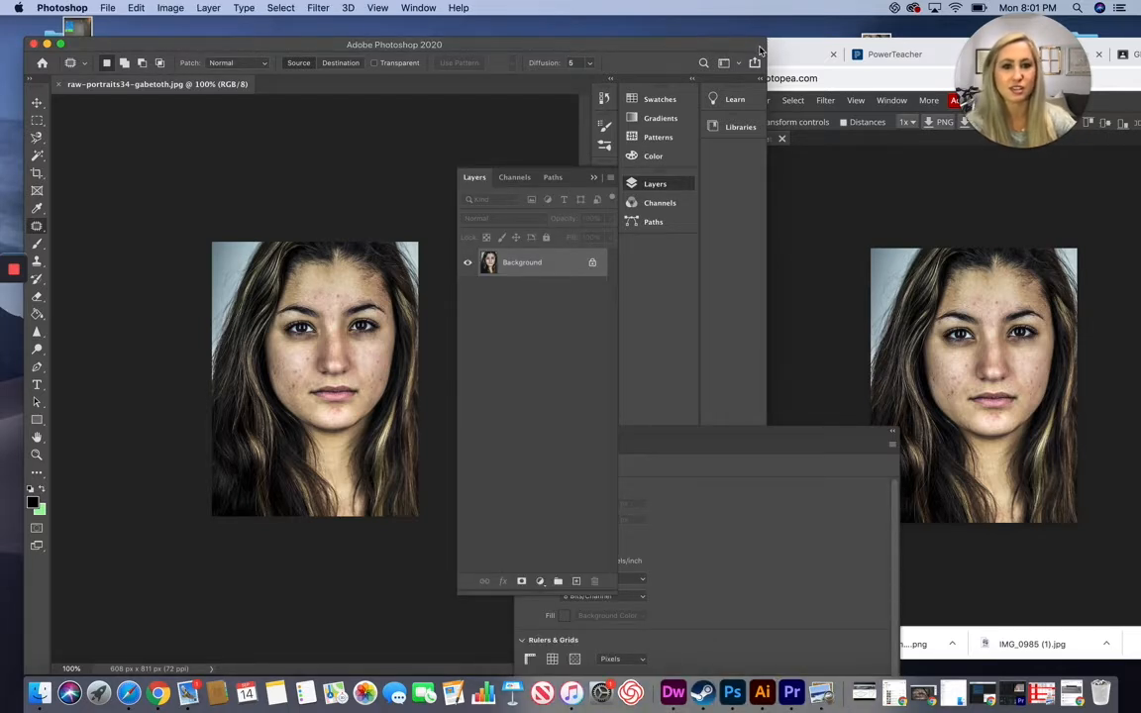
Step: Enlarge the Photoshop window and close the floating Properties panel that covers the portrait
{"action": "left_click_drag", "start_coordinate": [767, 43], "coordinate": [1084, 19]}
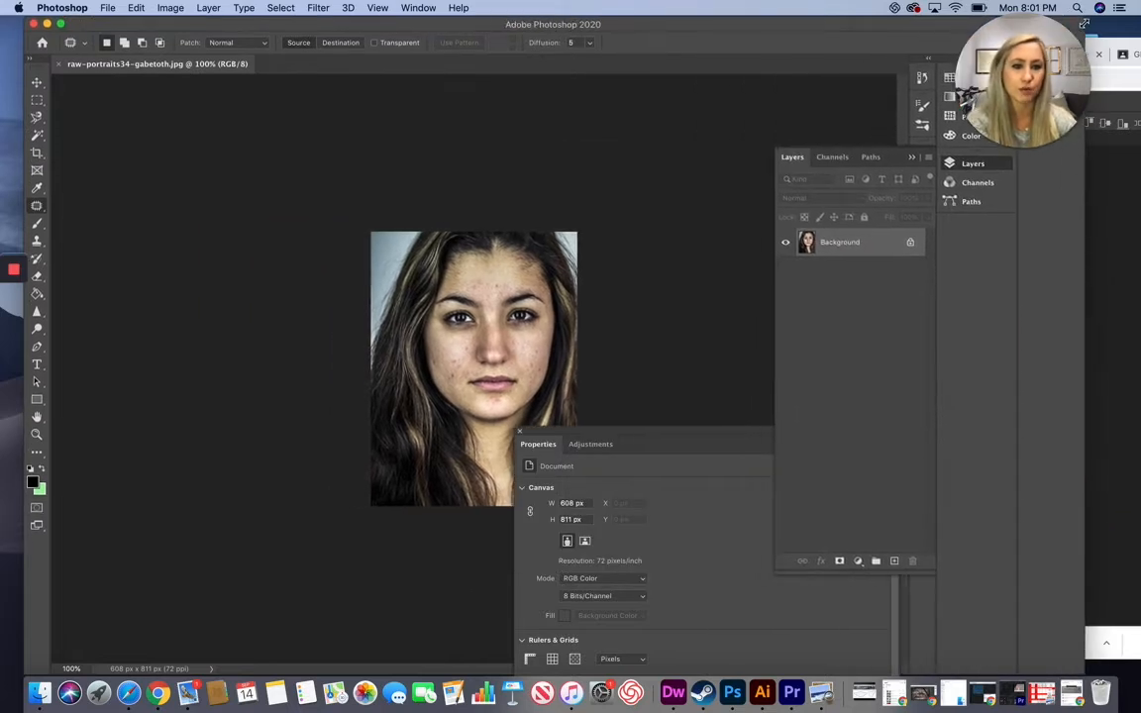
{"action": "left_click_drag", "start_coordinate": [678, 448], "coordinate": [723, 495]}
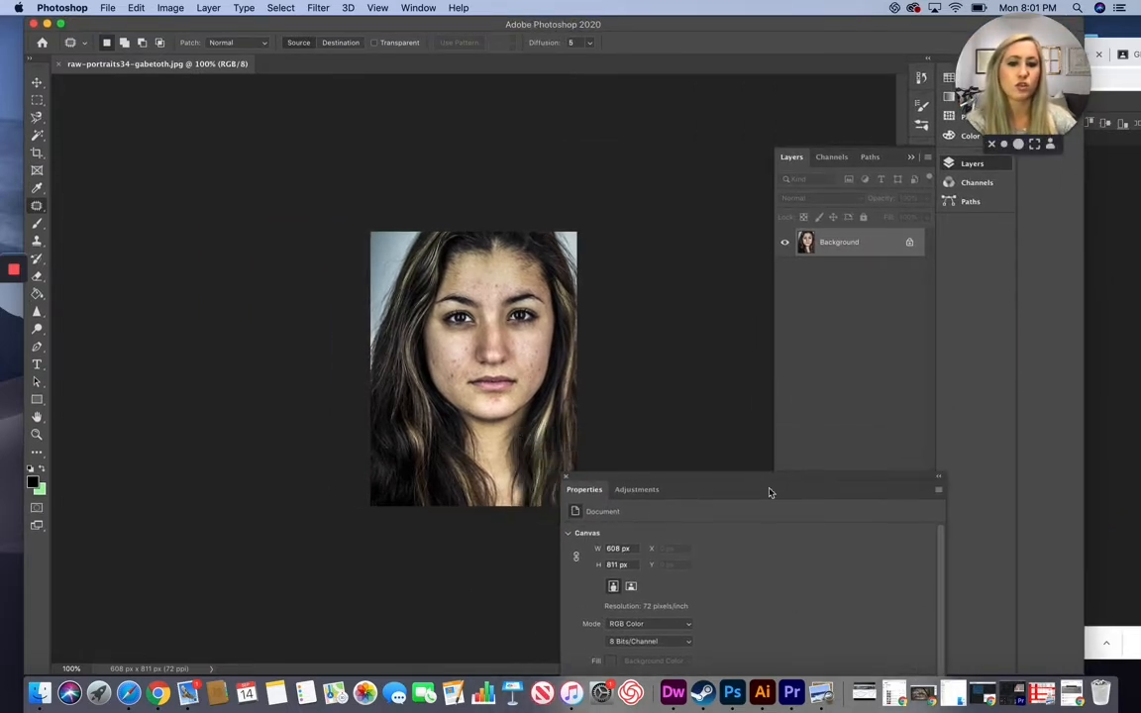
{"action": "left_click", "coordinate": [567, 479]}
Step: Duplicate the Background layer and add a Levels adjustment layer above the copy
{"action": "left_click_drag", "start_coordinate": [840, 247], "coordinate": [895, 561]}
{"action": "left_click", "coordinate": [858, 561]}
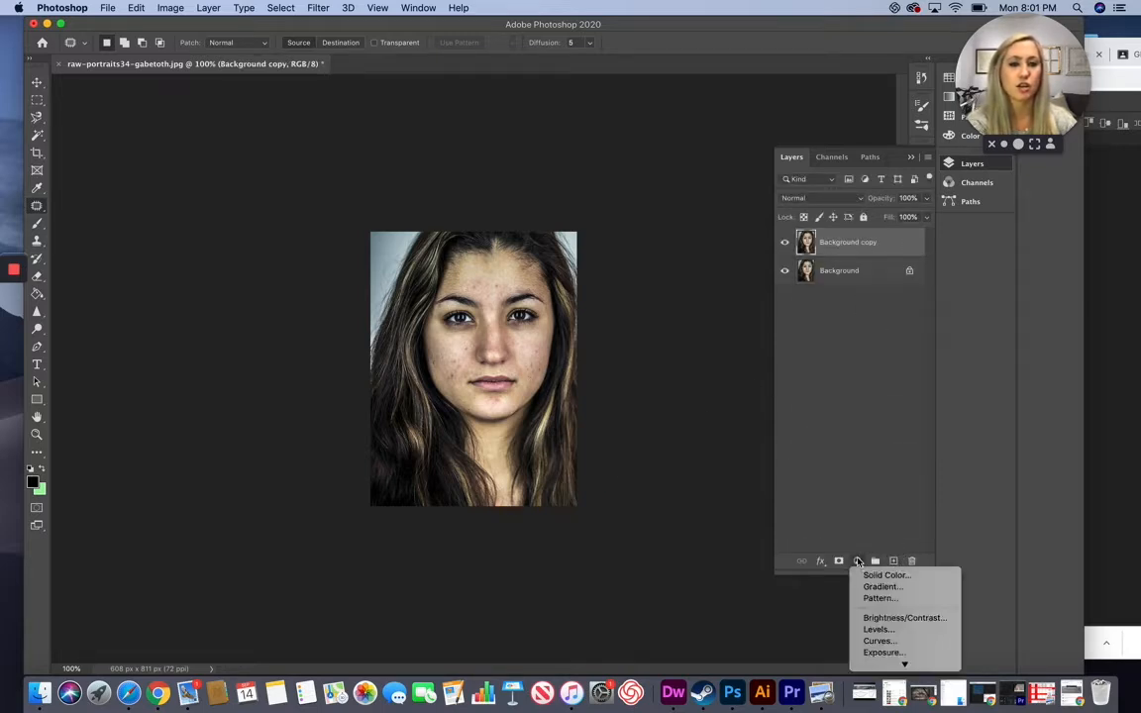
{"action": "left_click", "coordinate": [882, 630]}
{"action": "left_click_drag", "start_coordinate": [766, 483], "coordinate": [701, 80]}
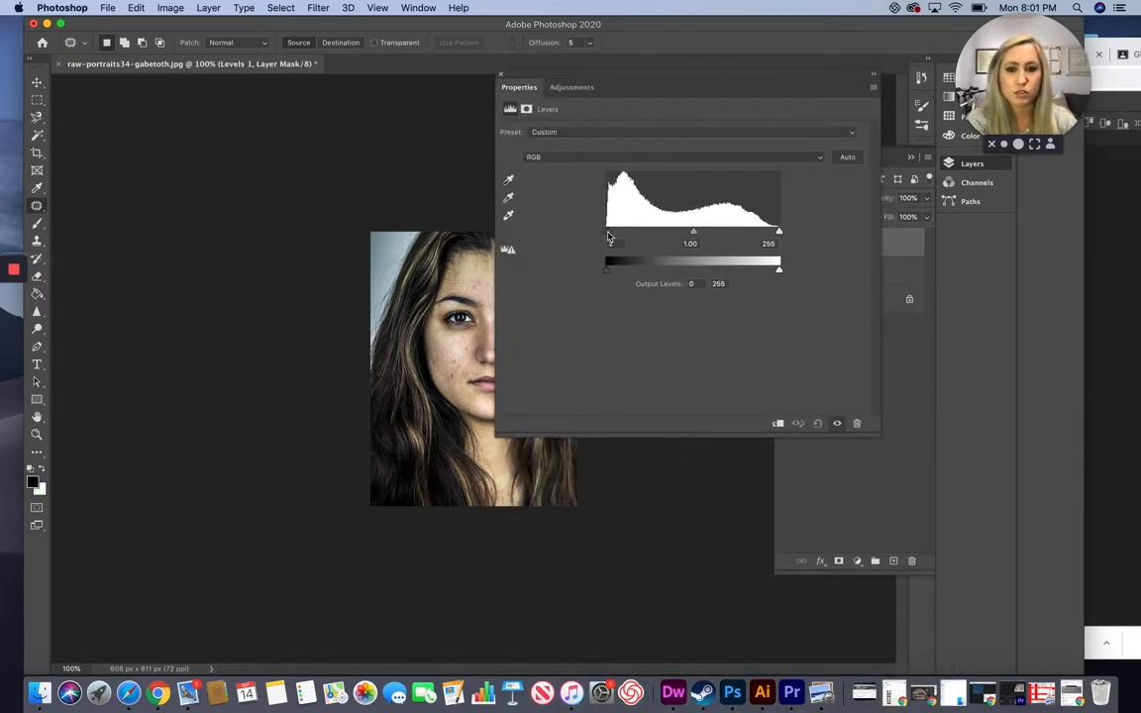
Step: Lower the Levels white input to about 248 for RGB and 249 for the Green channel
{"action": "left_click_drag", "start_coordinate": [779, 232], "coordinate": [772, 233]}
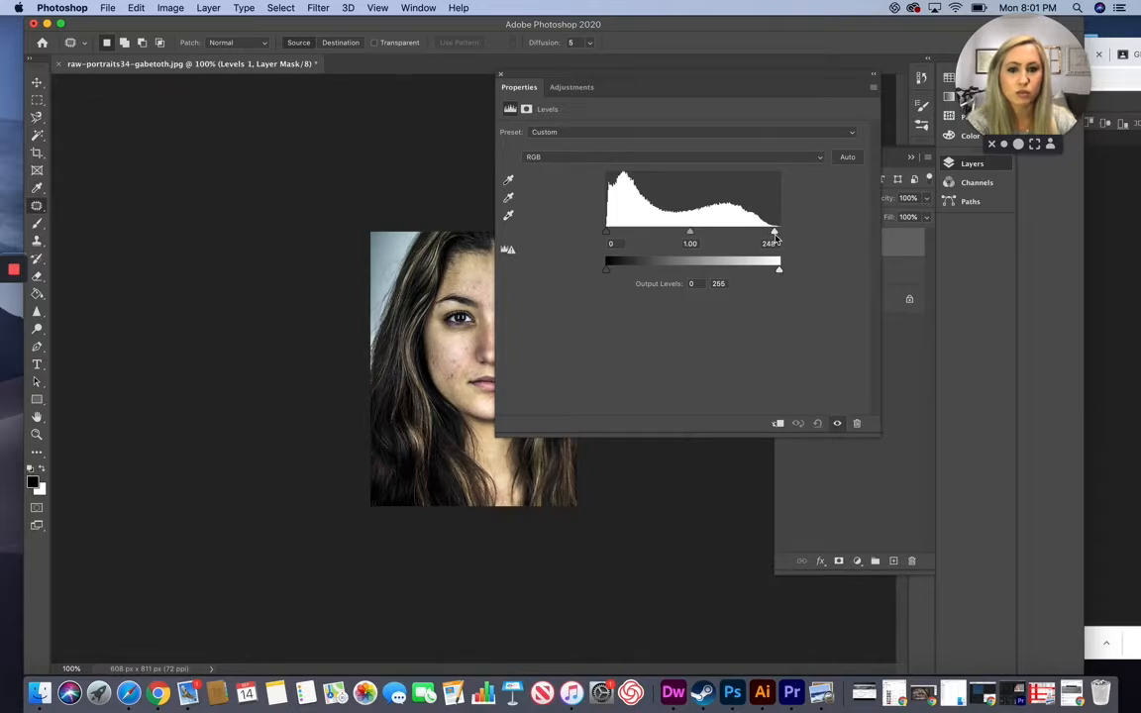
{"action": "left_click", "coordinate": [557, 158]}
{"action": "left_click", "coordinate": [555, 174]}
{"action": "left_click_drag", "start_coordinate": [779, 232], "coordinate": [774, 233]}
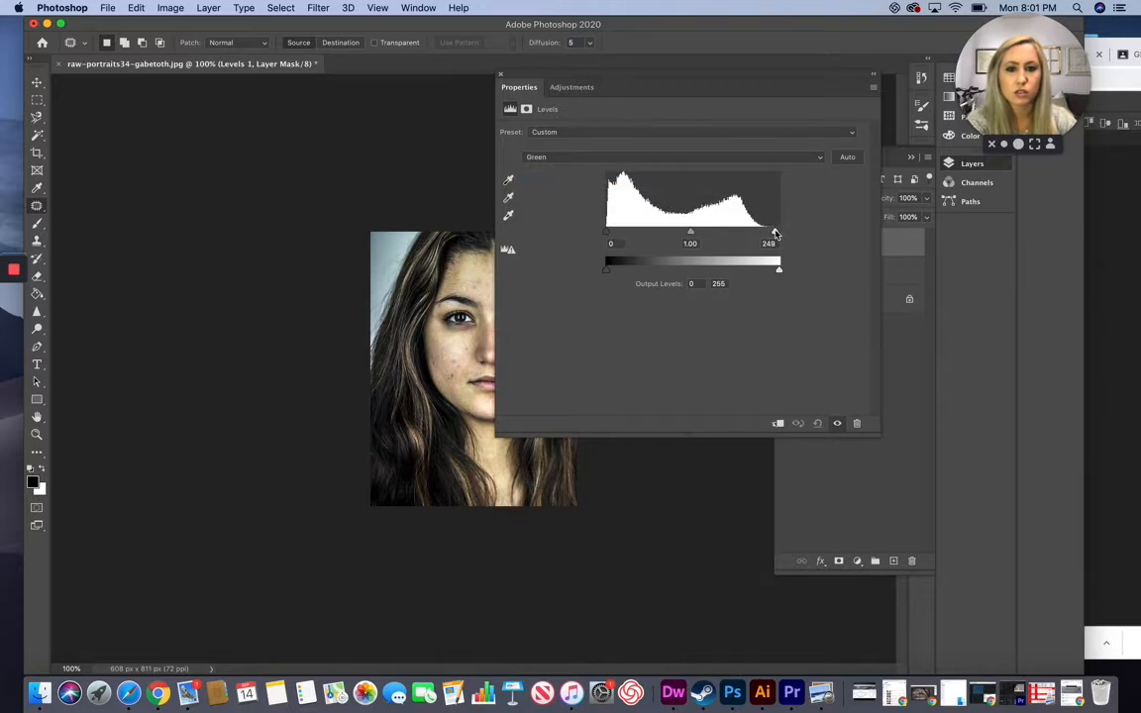
Step: Set the Blue channel's white input level to about 242 and deselect the adjustment layer
{"action": "left_click", "coordinate": [576, 158]}
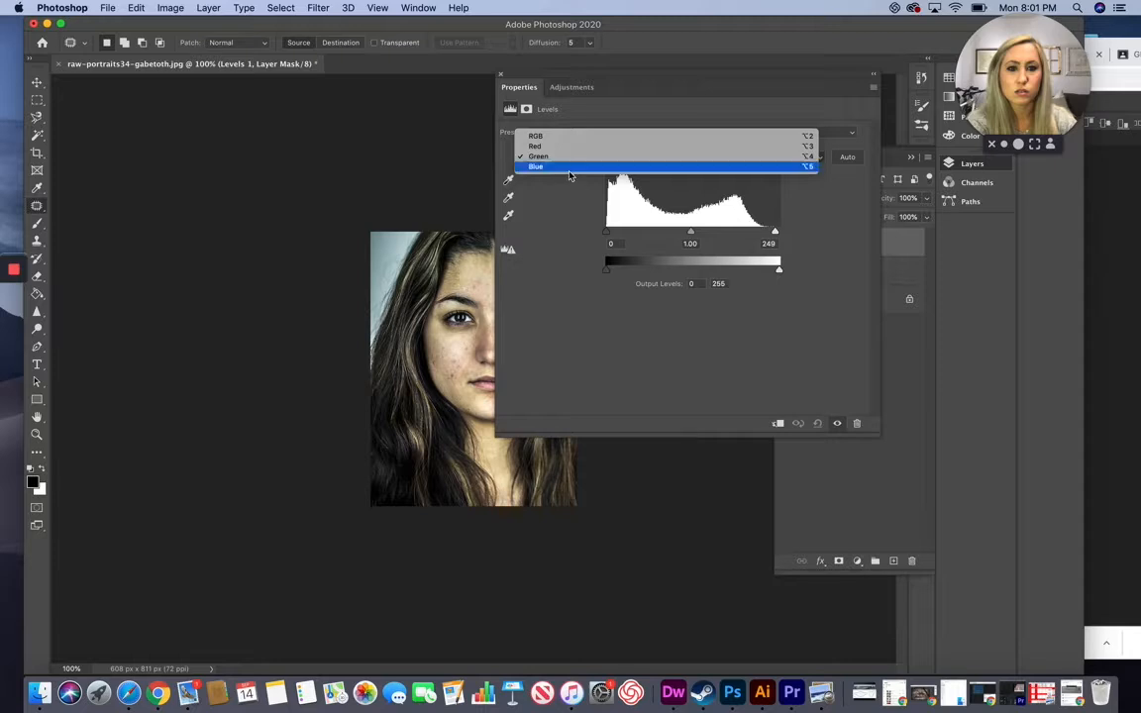
{"action": "left_click", "coordinate": [561, 166]}
{"action": "left_click_drag", "start_coordinate": [778, 232], "coordinate": [770, 233]}
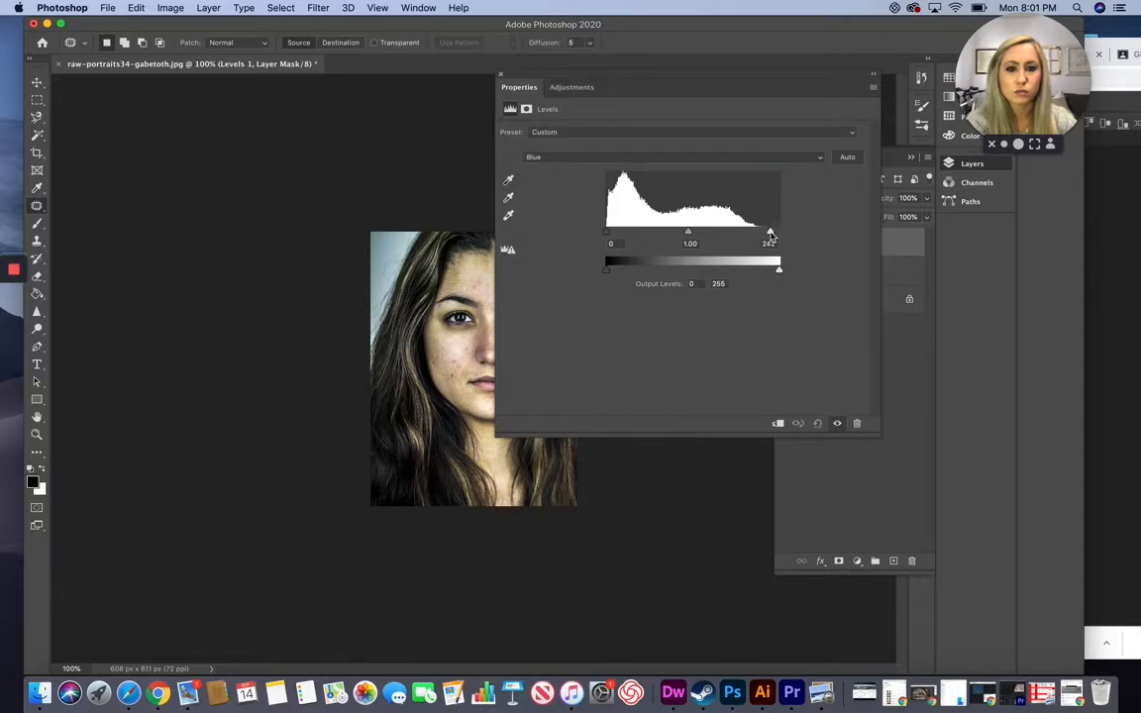
{"action": "left_click", "coordinate": [893, 338]}
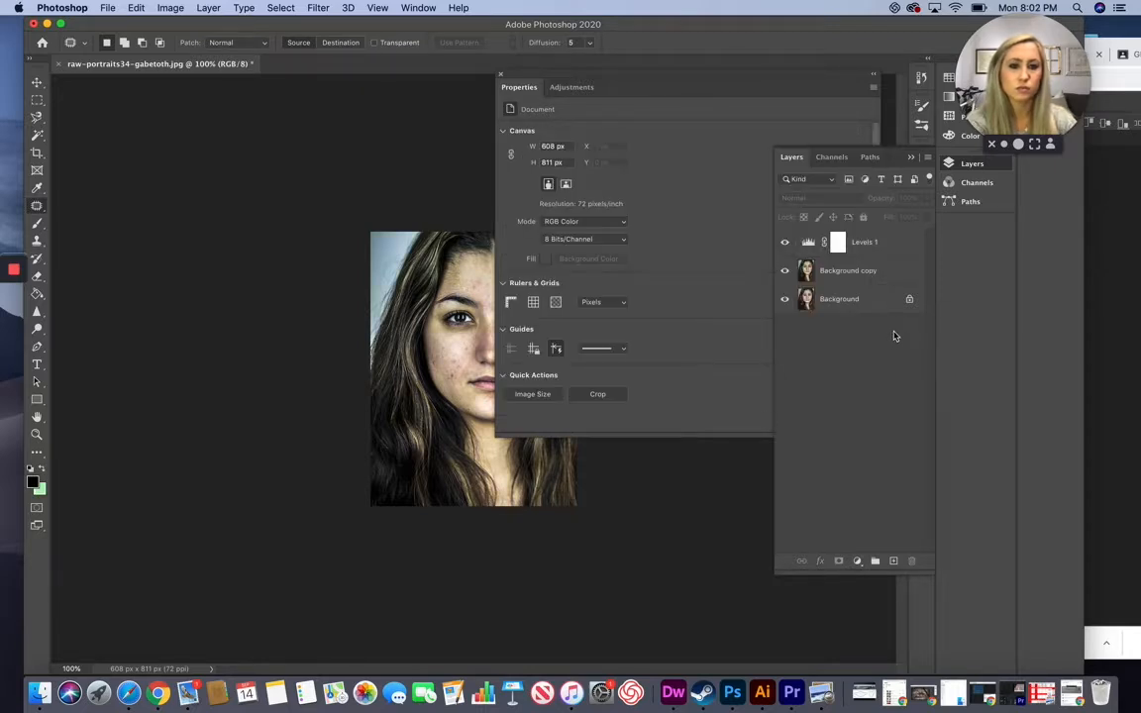
Step: Compare the portrait with and without the Levels 1 adjustment by toggling its visibility
{"action": "left_click", "coordinate": [785, 244]}
{"action": "left_click", "coordinate": [784, 244]}
{"action": "left_click", "coordinate": [785, 244]}
{"action": "left_click", "coordinate": [785, 244]}
{"action": "left_click", "coordinate": [785, 243]}
{"action": "left_click", "coordinate": [784, 244]}
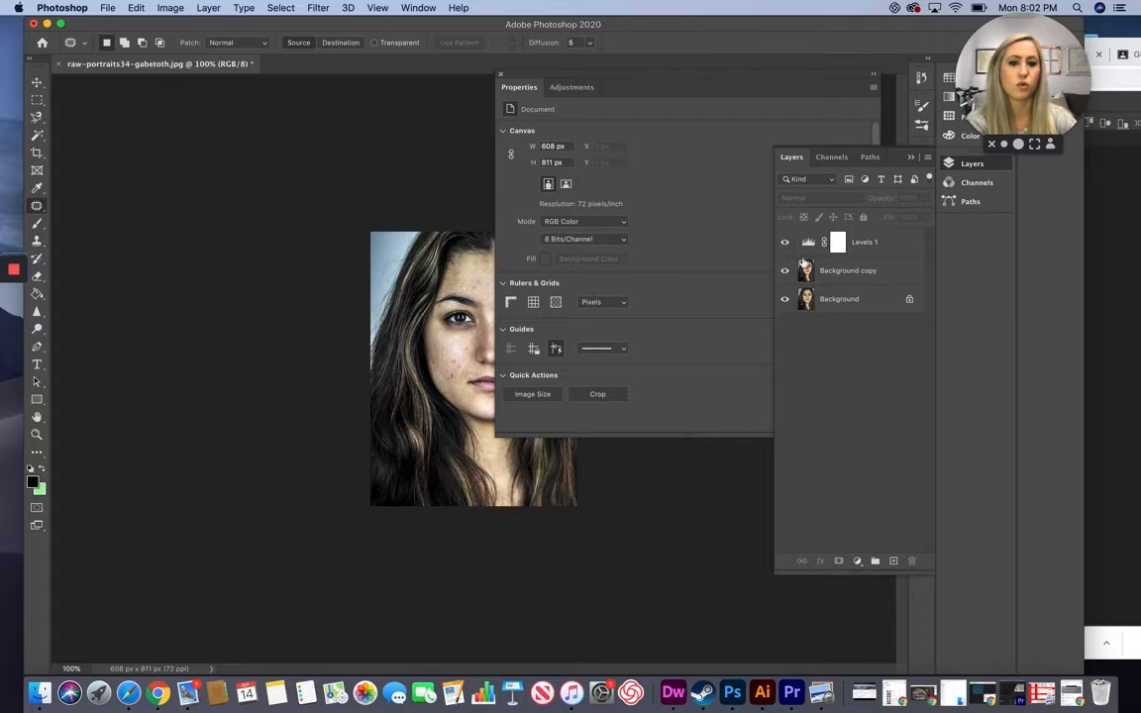
Step: Add a Curves adjustment layer with curve points at input 210, output 204 and input 72, output 59
{"action": "left_click", "coordinate": [859, 562]}
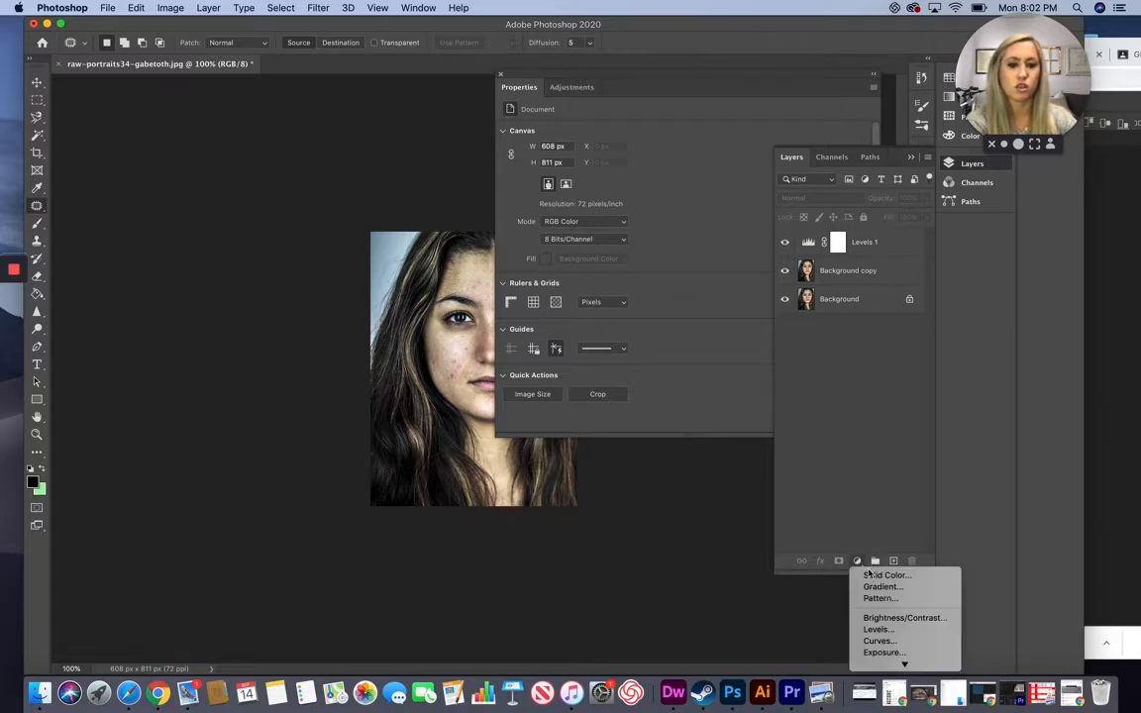
{"action": "left_click", "coordinate": [879, 641]}
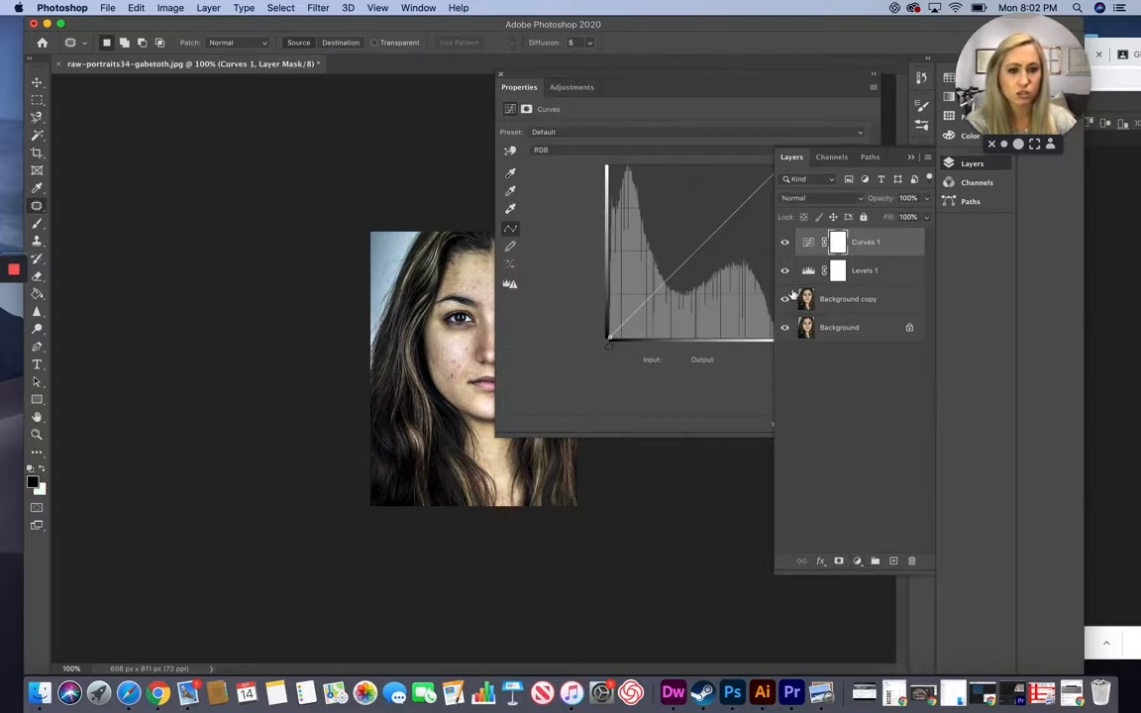
{"action": "left_click", "coordinate": [814, 155]}
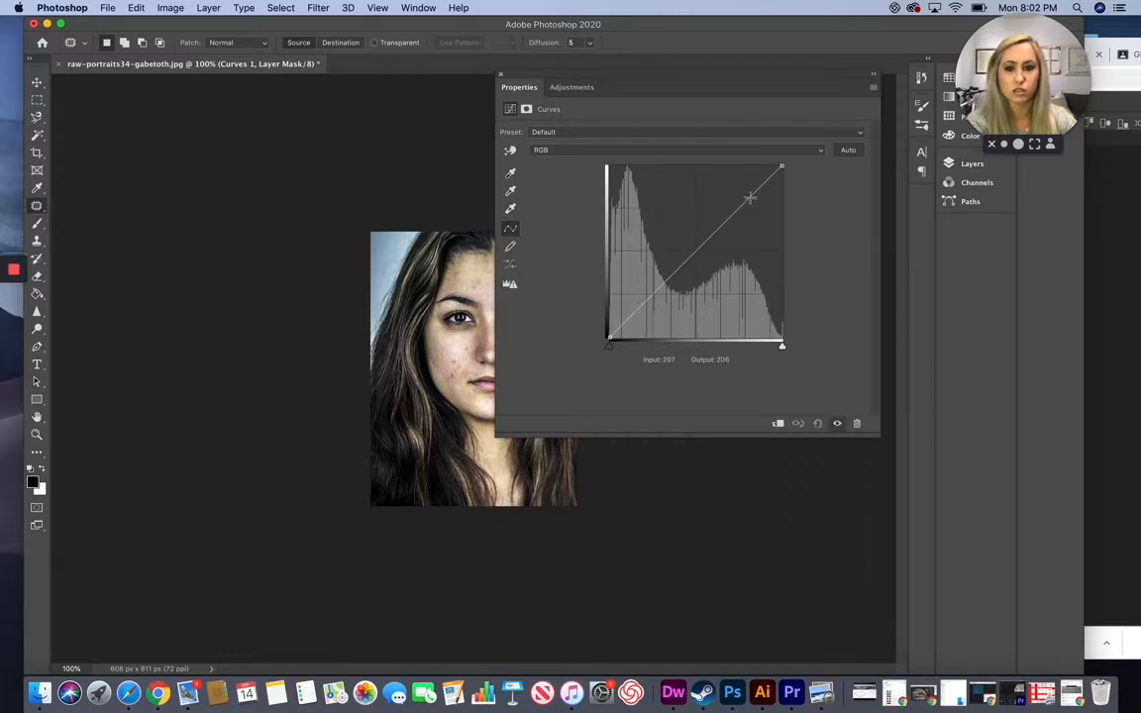
{"action": "left_click_drag", "start_coordinate": [750, 198], "coordinate": [751, 200]}
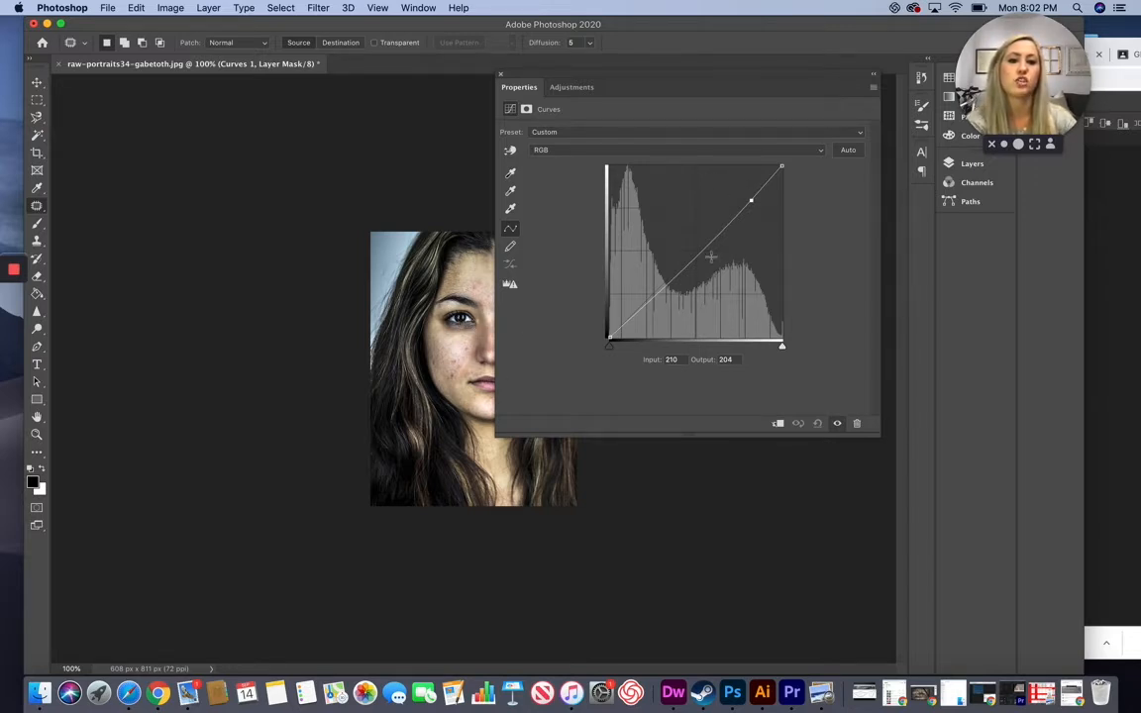
{"action": "left_click", "coordinate": [656, 295]}
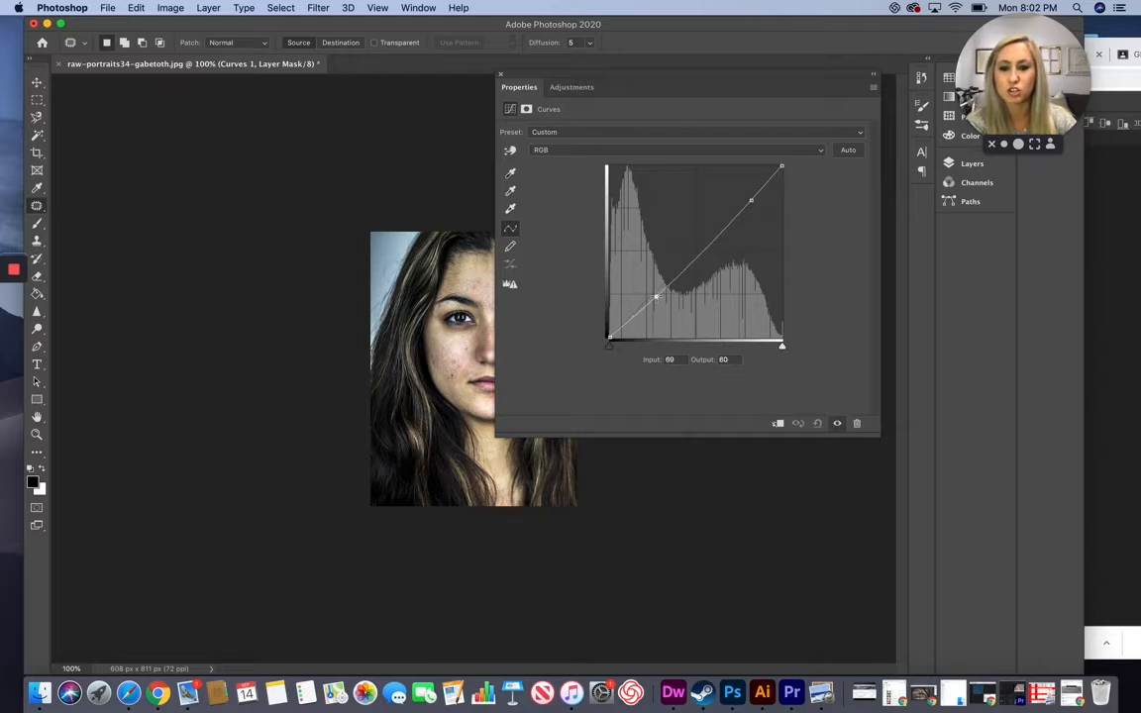
{"action": "left_click_drag", "start_coordinate": [656, 297], "coordinate": [658, 293]}
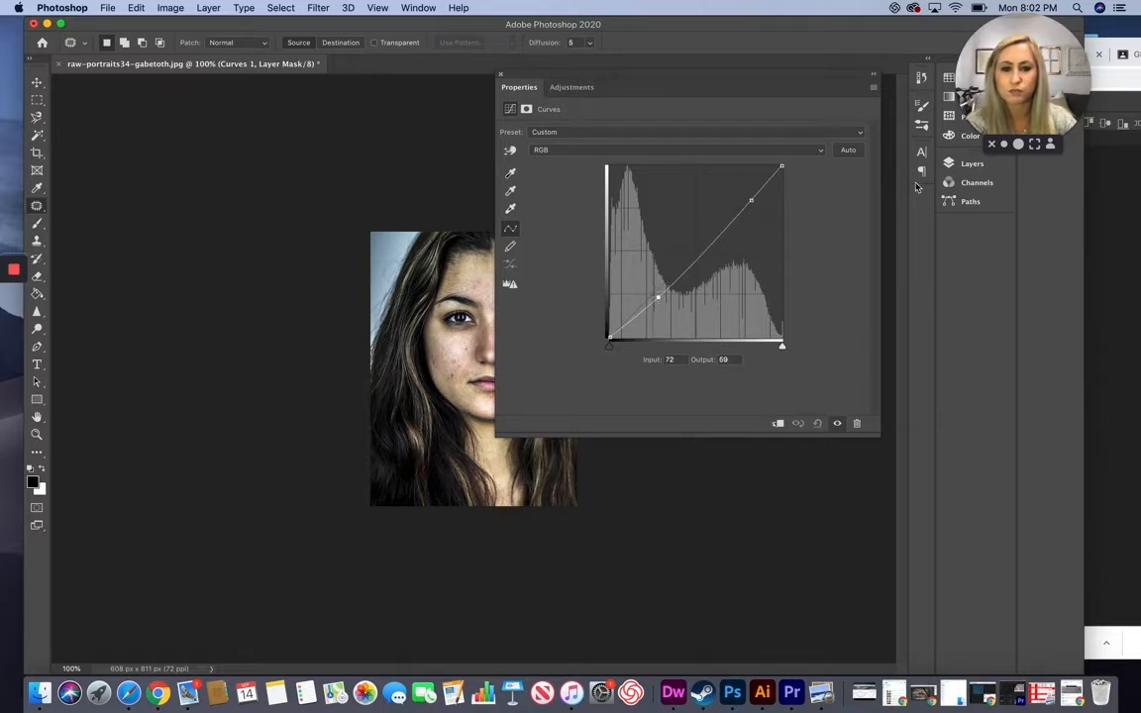
Step: Compare the portrait with and without the Curves 1 adjustment by toggling its visibility
{"action": "left_click", "coordinate": [954, 165]}
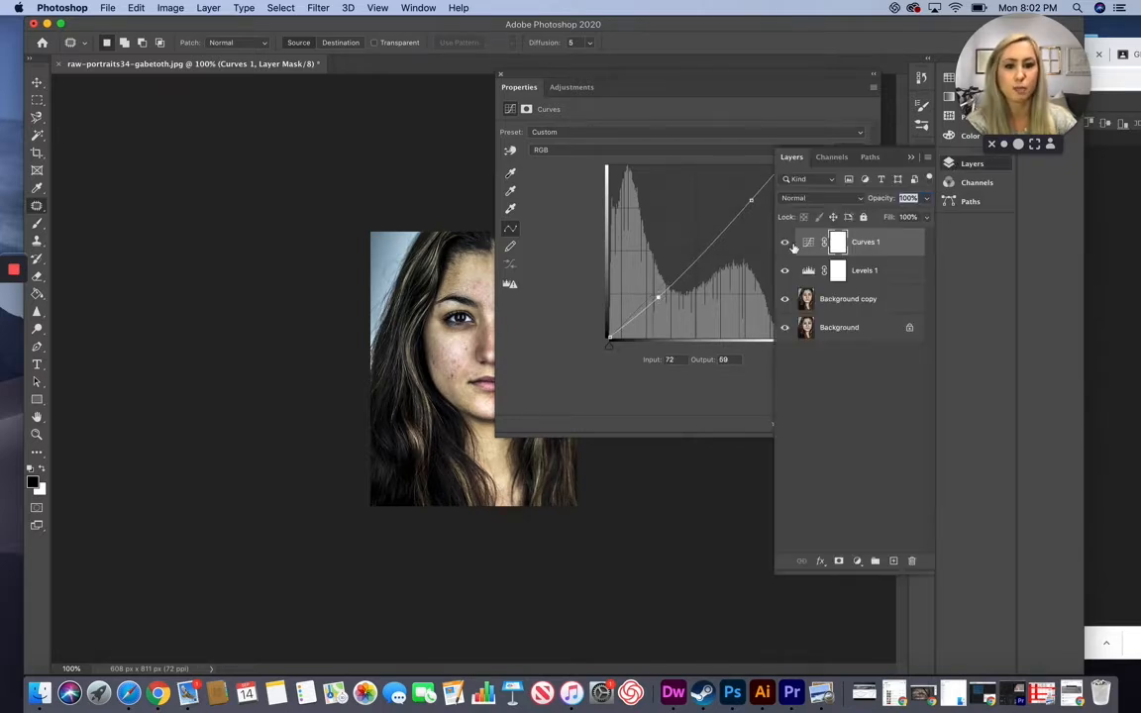
{"action": "left_click", "coordinate": [786, 244]}
{"action": "left_click", "coordinate": [786, 244]}
{"action": "left_click", "coordinate": [786, 244]}
{"action": "left_click", "coordinate": [786, 243]}
{"action": "left_click", "coordinate": [786, 244]}
{"action": "left_click", "coordinate": [785, 244]}
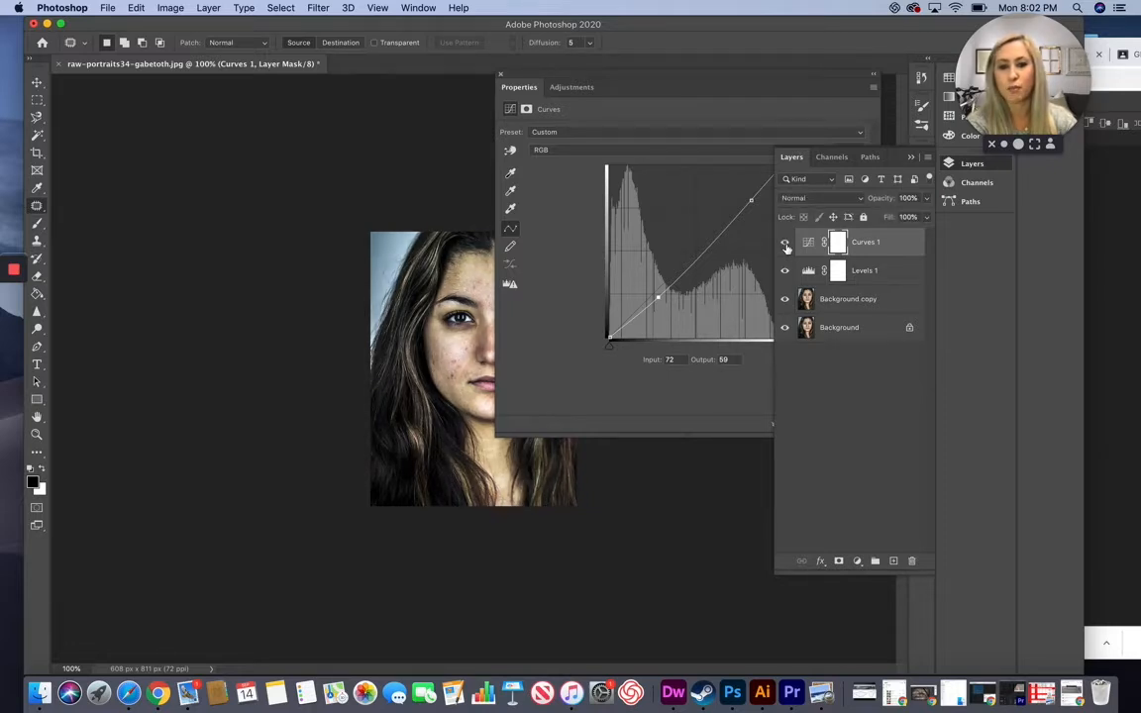
Step: Merge Curves 1, Levels 1 and Background copy into one layer and compare it with the original Background
{"action": "left_click", "coordinate": [857, 302]}
{"action": "key", "text": "super+e"}
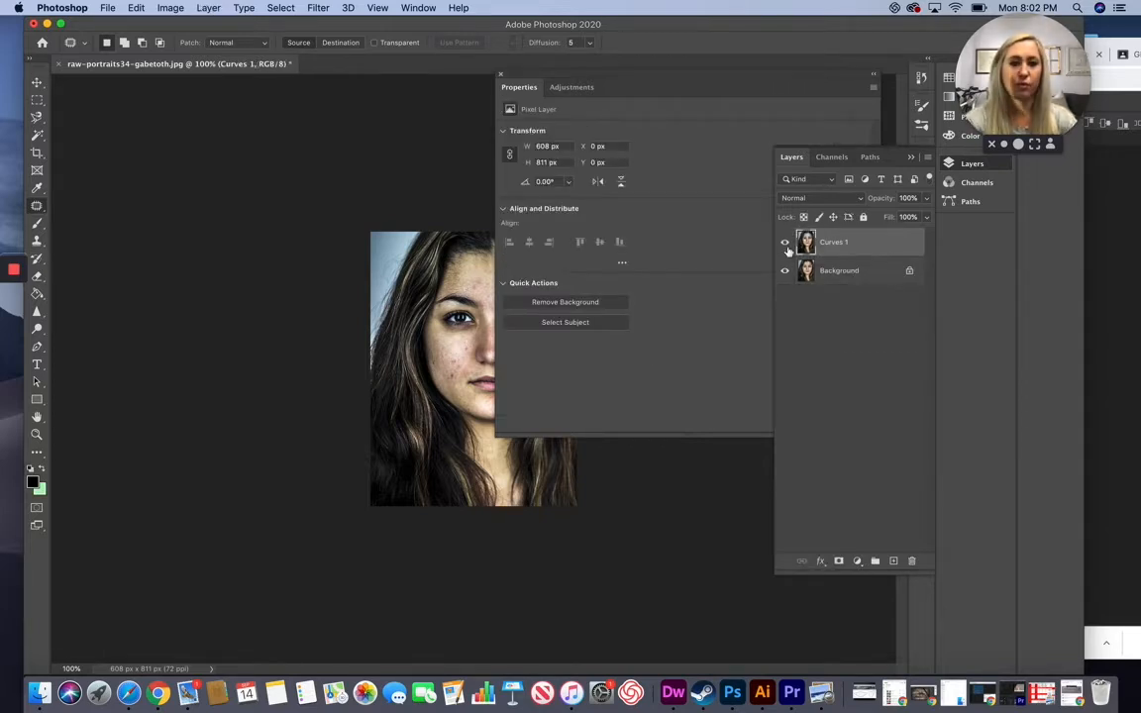
{"action": "left_click", "coordinate": [786, 244]}
{"action": "left_click", "coordinate": [787, 243]}
{"action": "left_click", "coordinate": [787, 244]}
{"action": "left_click", "coordinate": [786, 244]}
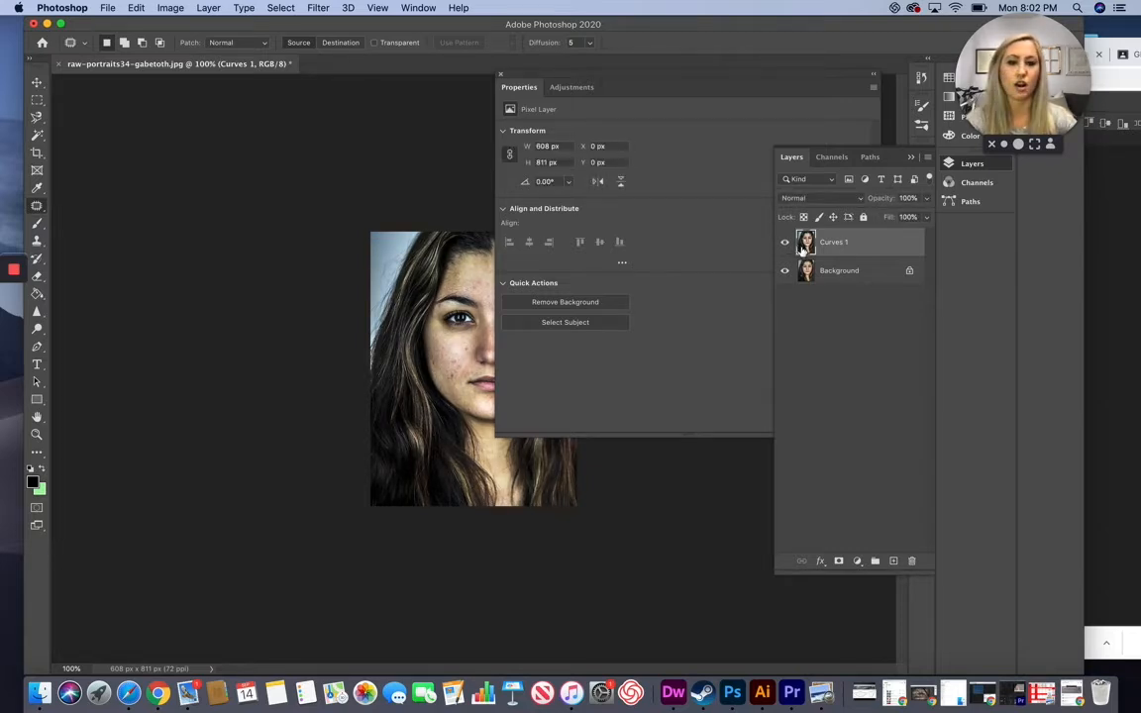
Step: Merge the adjusted Curves 1 layer with the Background layer
{"action": "left_click", "coordinate": [839, 273], "text": "shift"}
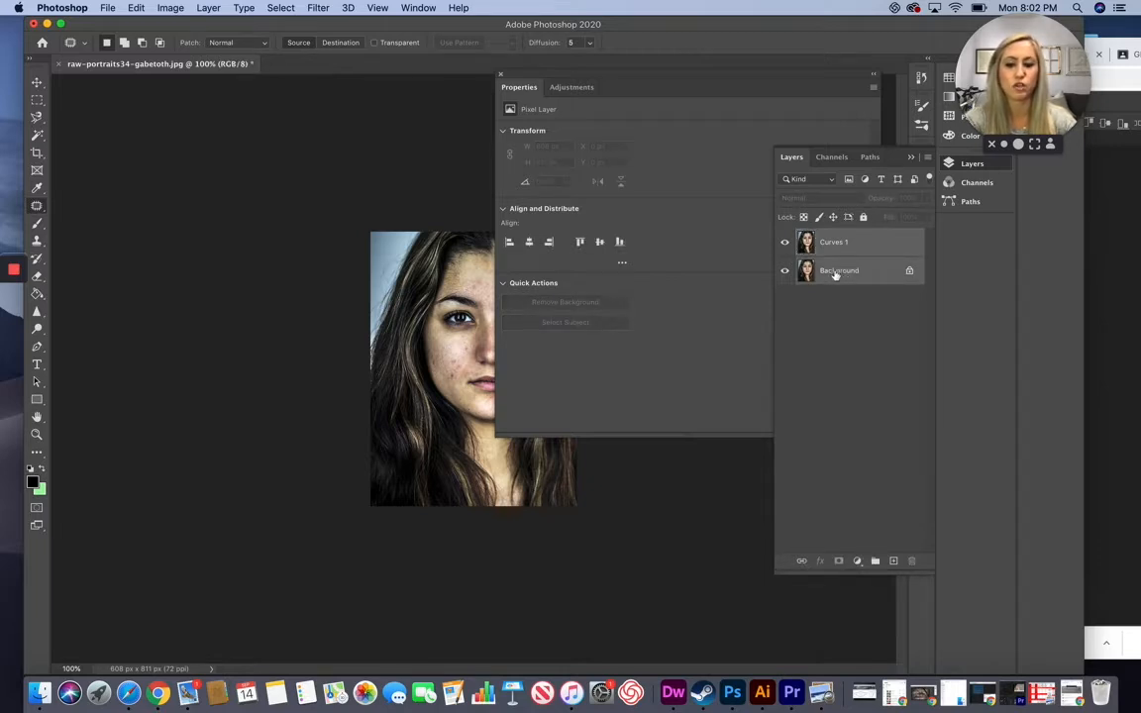
{"action": "right_click", "coordinate": [837, 261]}
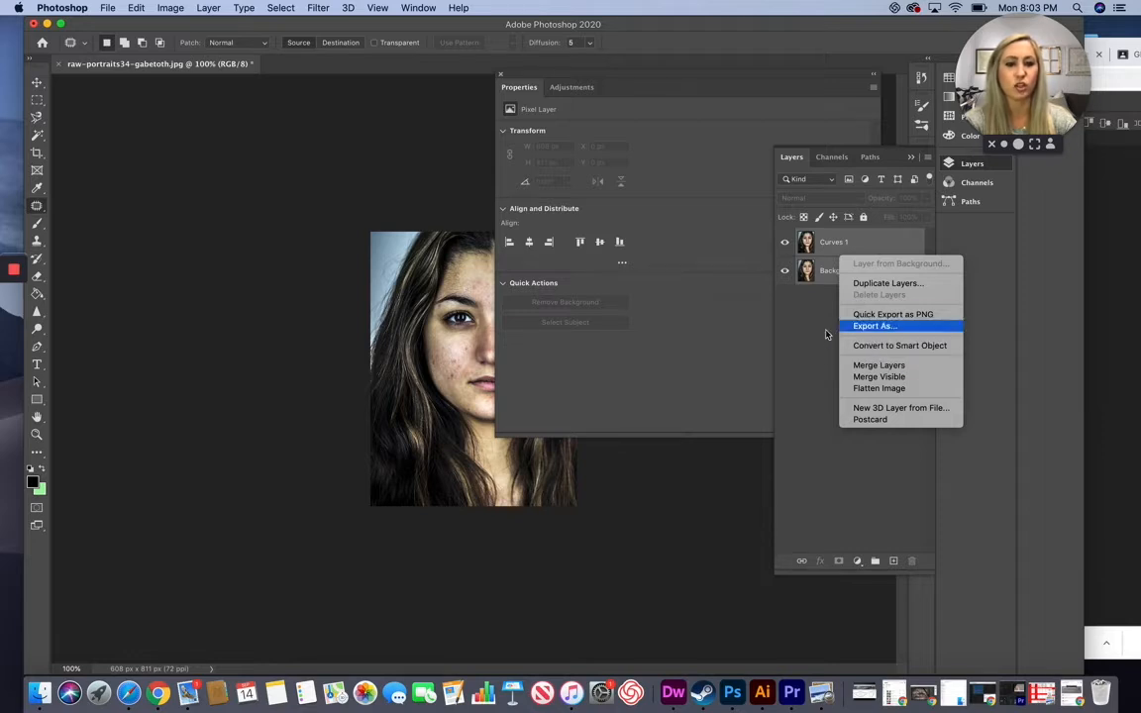
{"action": "left_click", "coordinate": [879, 366]}
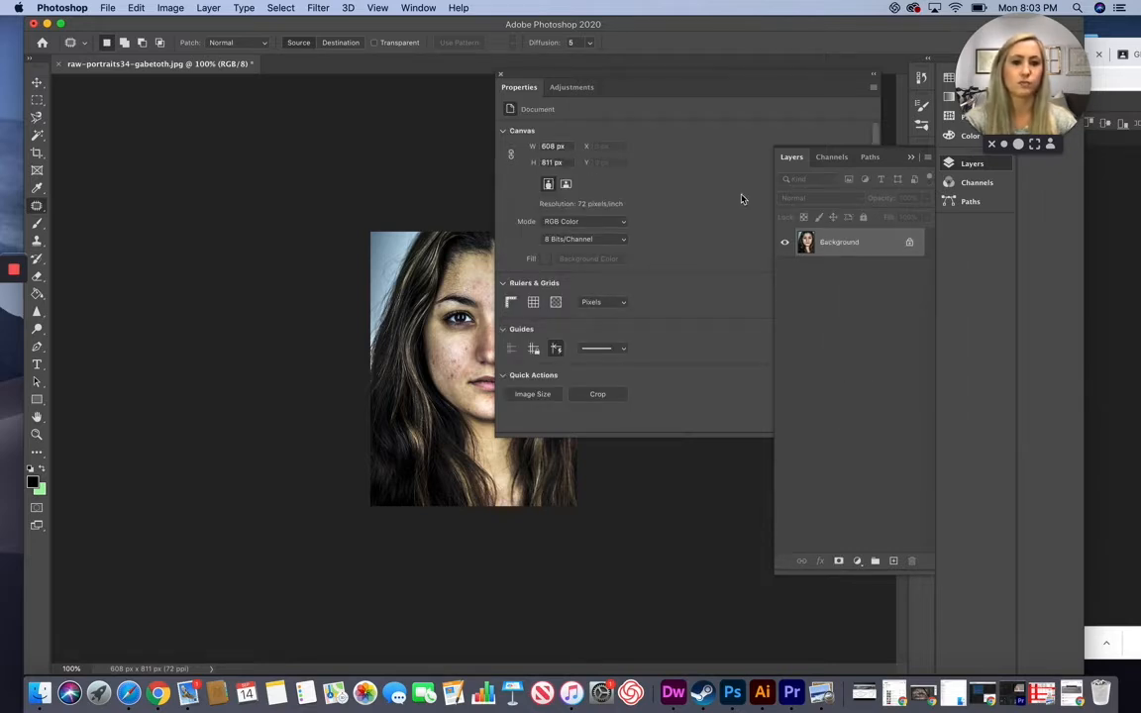
{"action": "left_click", "coordinate": [706, 82]}
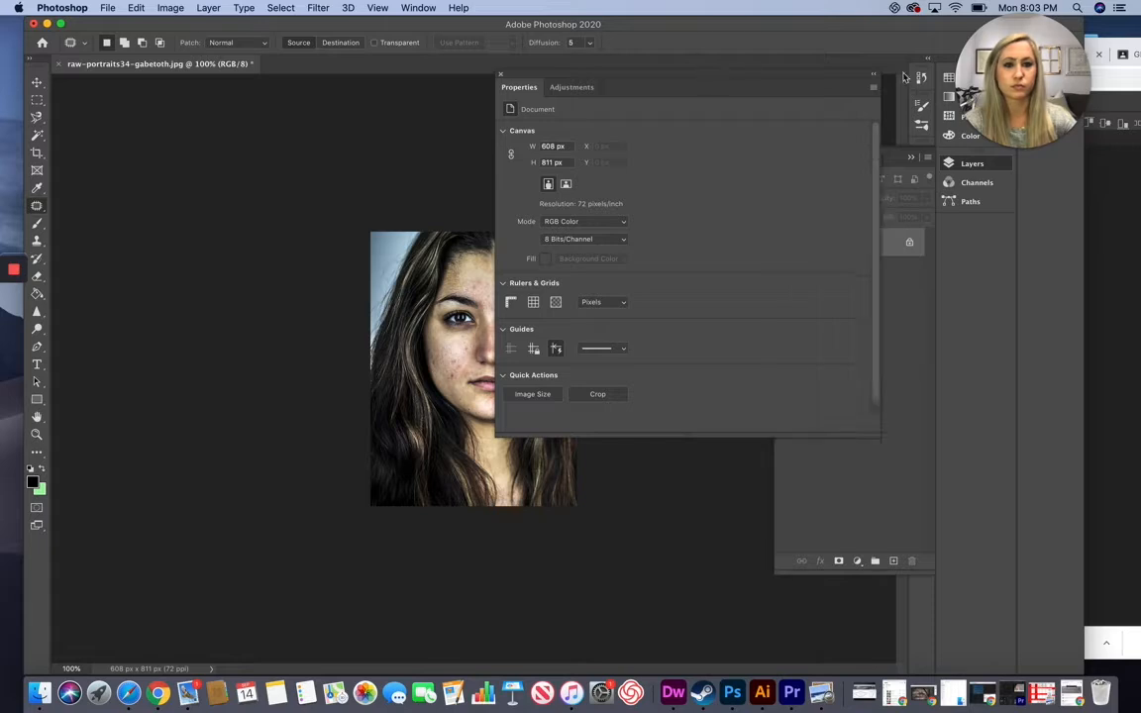
Step: Switch to Photopea in the Chrome window and duplicate the portrait's Background layer
{"action": "left_click", "coordinate": [1087, 220]}
{"action": "double_click", "coordinate": [811, 46]}
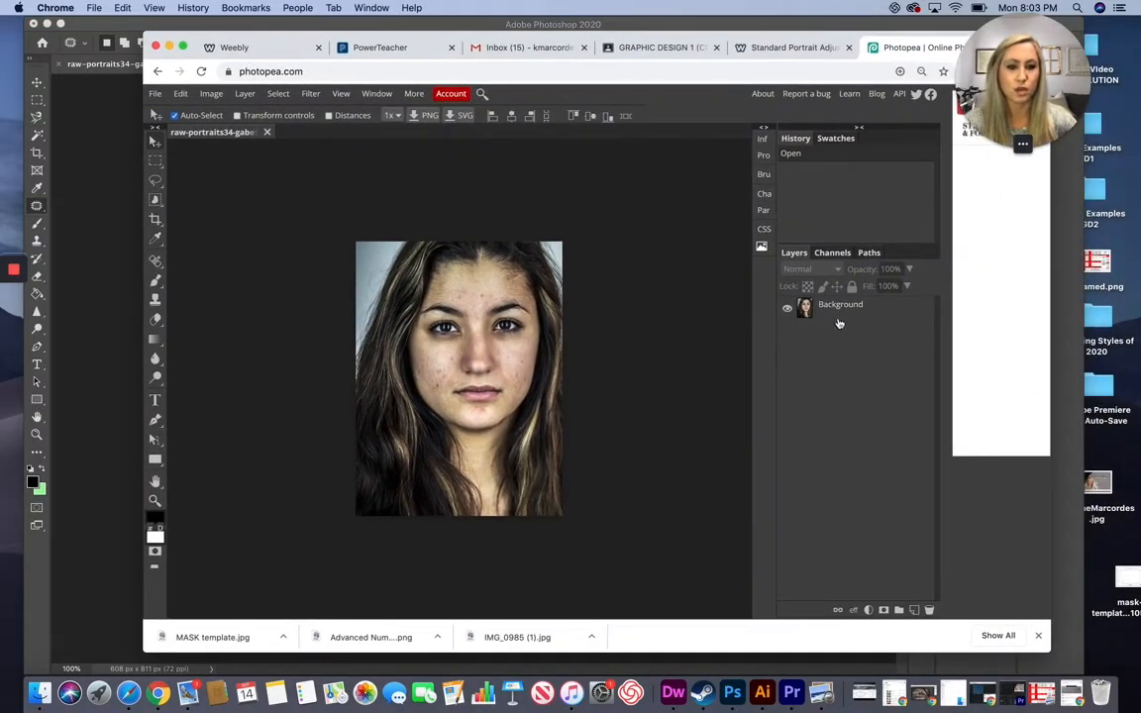
{"action": "left_click_drag", "start_coordinate": [836, 314], "coordinate": [914, 611]}
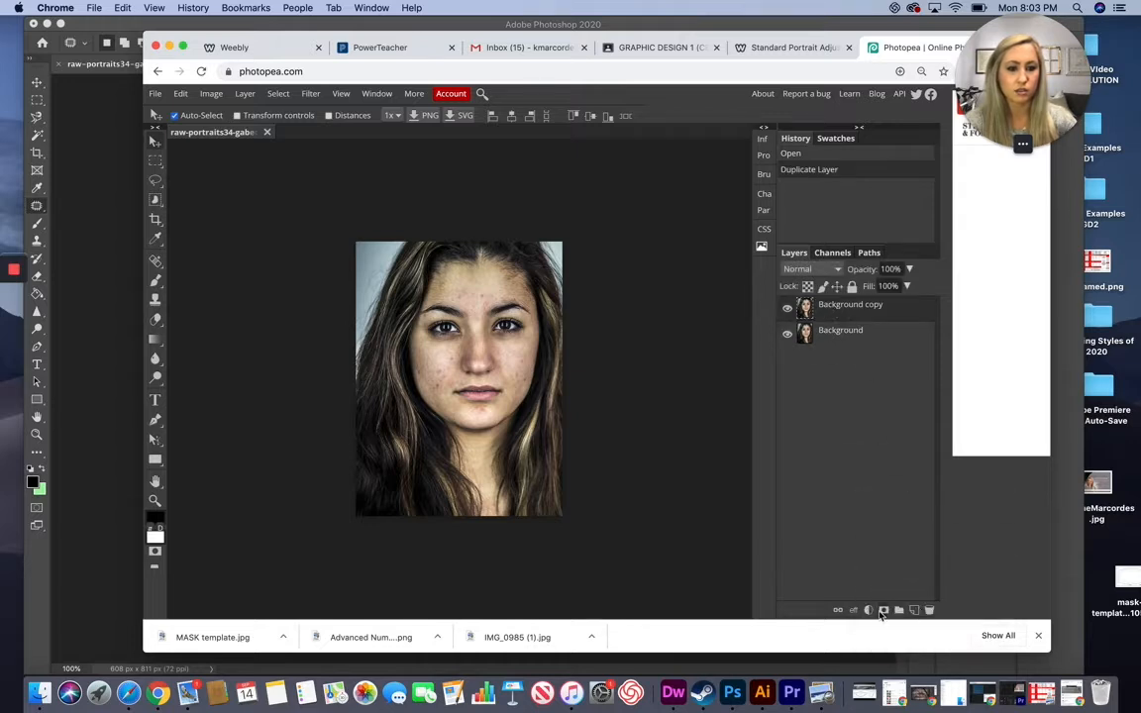
Step: Add a Levels adjustment layer and lower the white input level of its color channels, setting Blue to 248
{"action": "left_click", "coordinate": [869, 611]}
{"action": "left_click", "coordinate": [891, 295]}
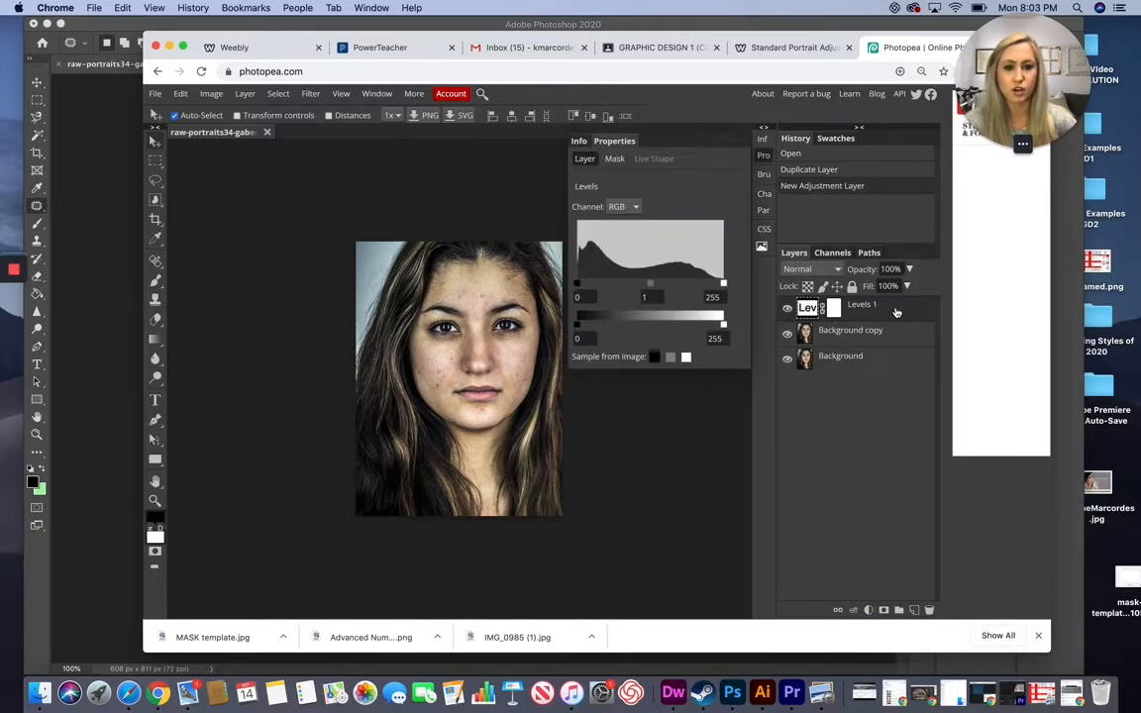
{"action": "left_click", "coordinate": [623, 206]}
{"action": "left_click", "coordinate": [618, 219]}
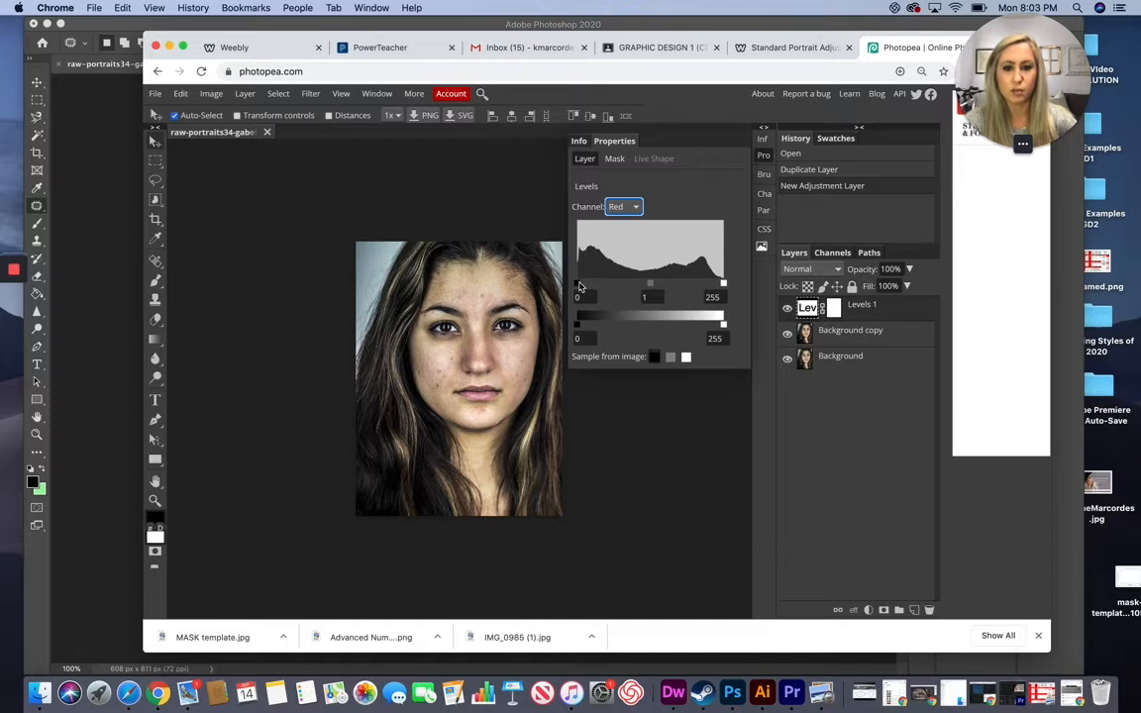
{"action": "left_click", "coordinate": [623, 206]}
{"action": "left_click", "coordinate": [619, 219]}
{"action": "left_click_drag", "start_coordinate": [725, 284], "coordinate": [721, 286]}
{"action": "left_click", "coordinate": [623, 206]}
{"action": "left_click", "coordinate": [619, 219]}
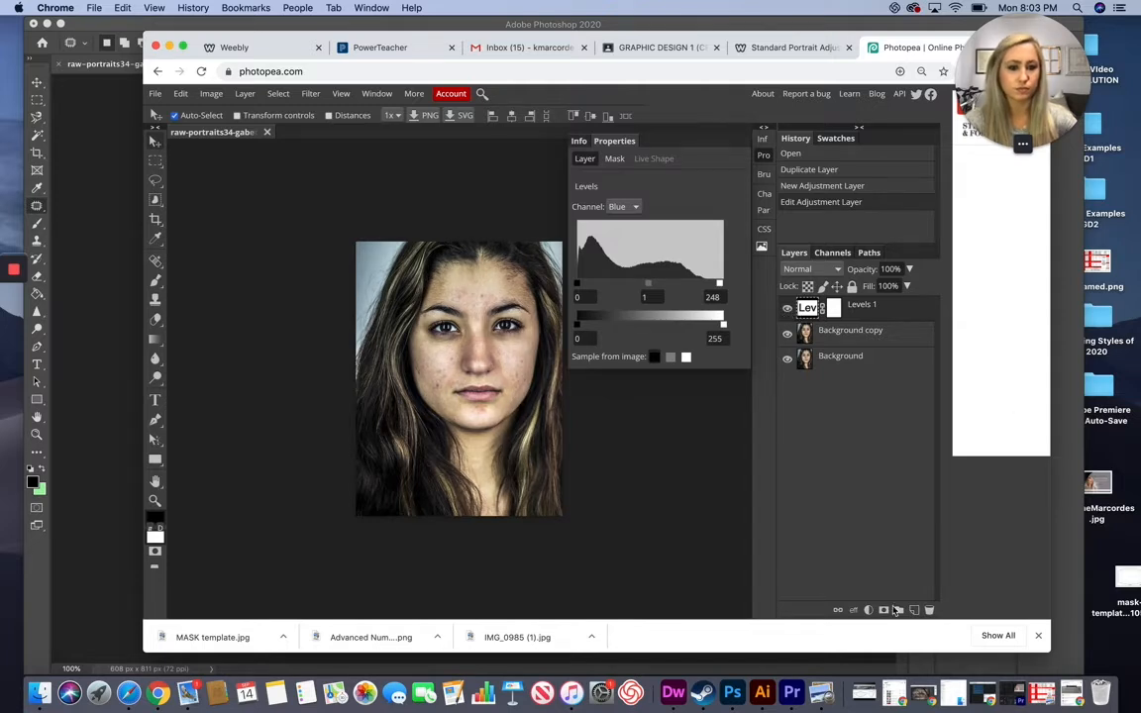
Step: Add a Curves adjustment layer and slightly lower the curve with one point in the highlights and one in the shadows
{"action": "left_click", "coordinate": [869, 610]}
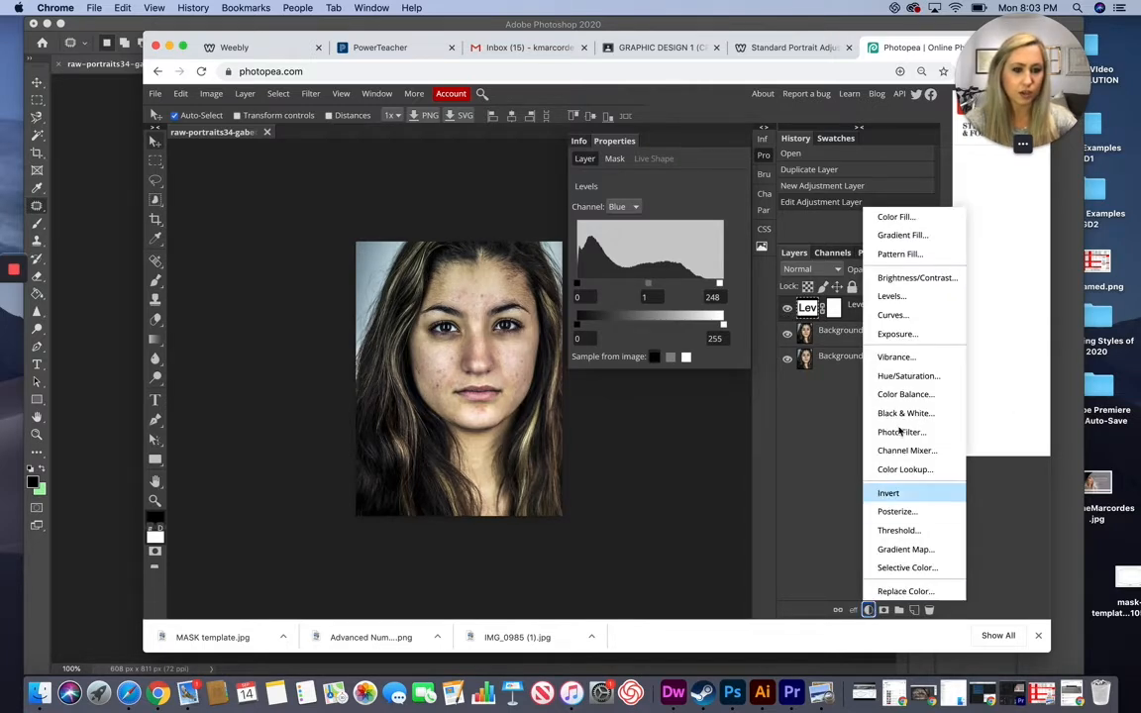
{"action": "left_click", "coordinate": [893, 315]}
{"action": "left_click_drag", "start_coordinate": [690, 260], "coordinate": [691, 262]}
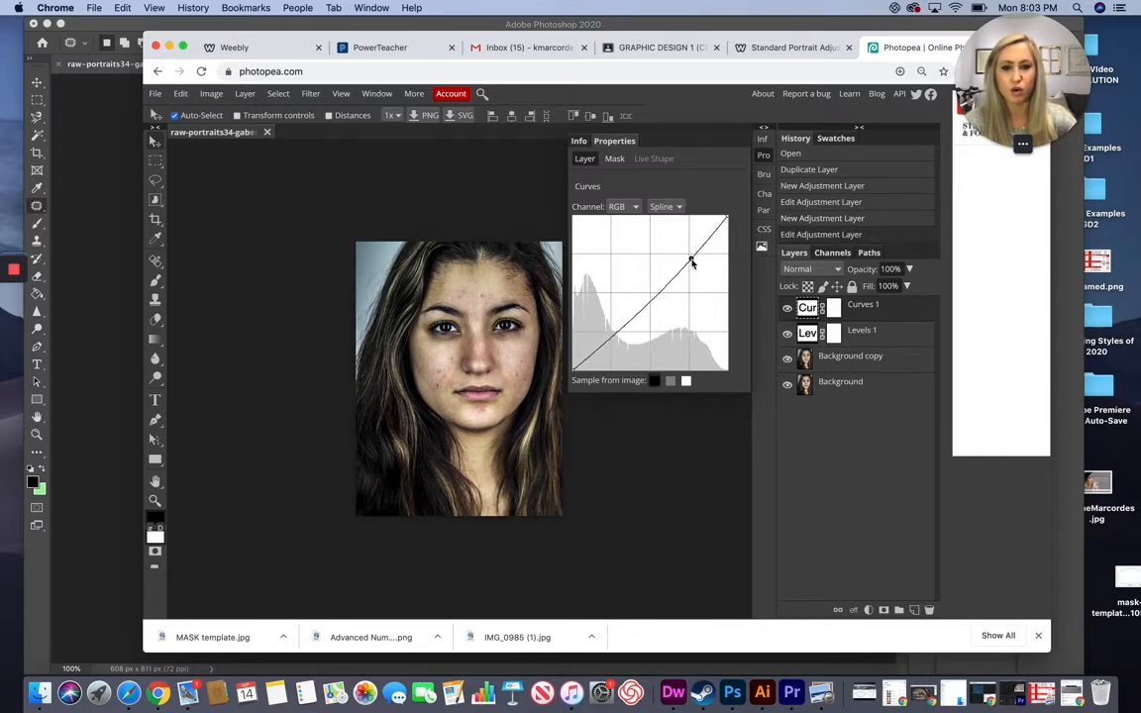
{"action": "left_click_drag", "start_coordinate": [615, 332], "coordinate": [617, 334]}
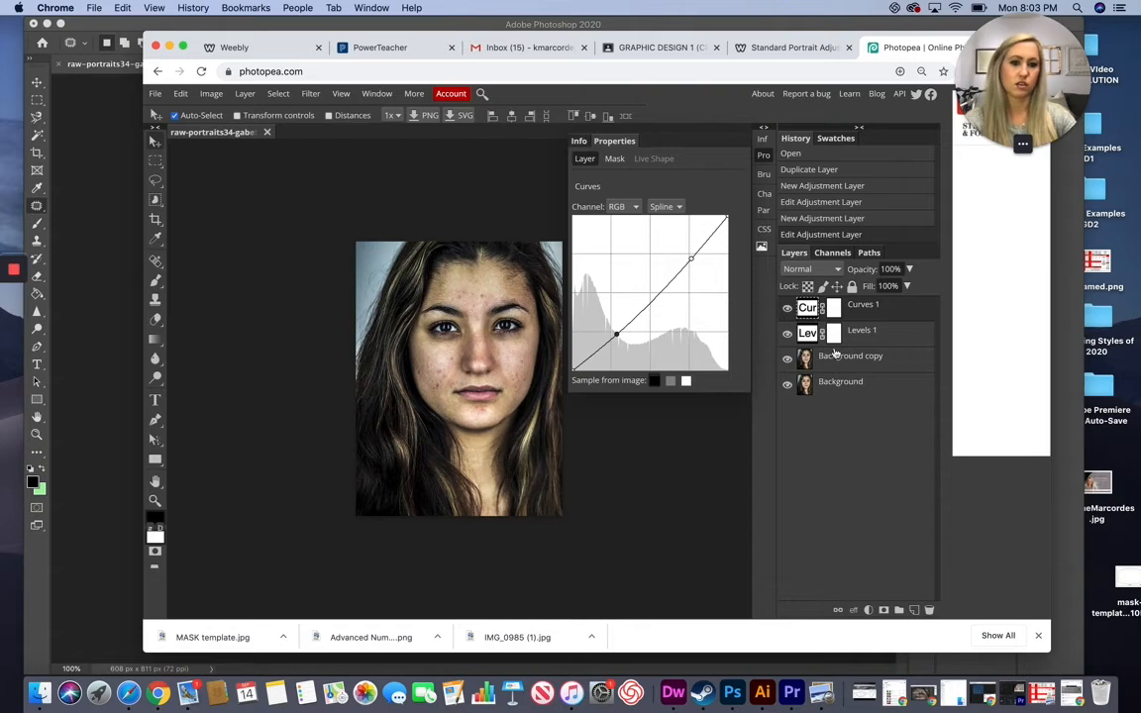
Step: Merge the Curves 1, Levels 1 and Background copy layers and toggle the result to compare it with the original
{"action": "left_click", "coordinate": [851, 359], "text": "shift"}
{"action": "key", "text": "ctrl+e"}
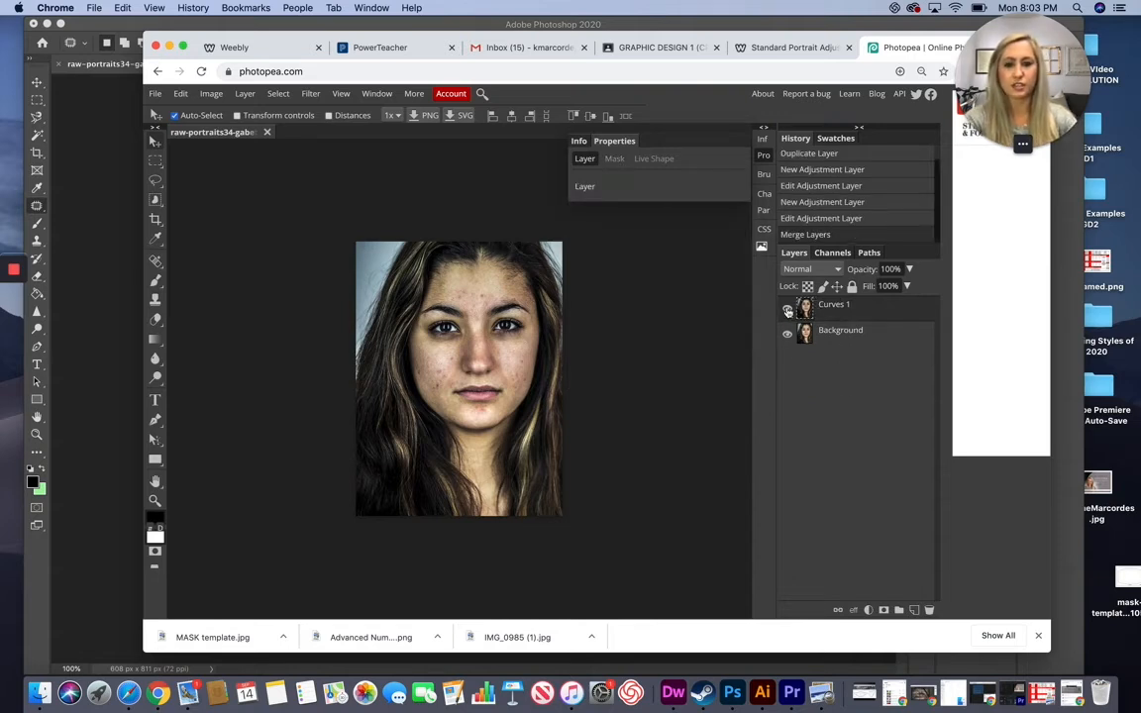
{"action": "left_click", "coordinate": [788, 311]}
{"action": "left_click", "coordinate": [787, 308]}
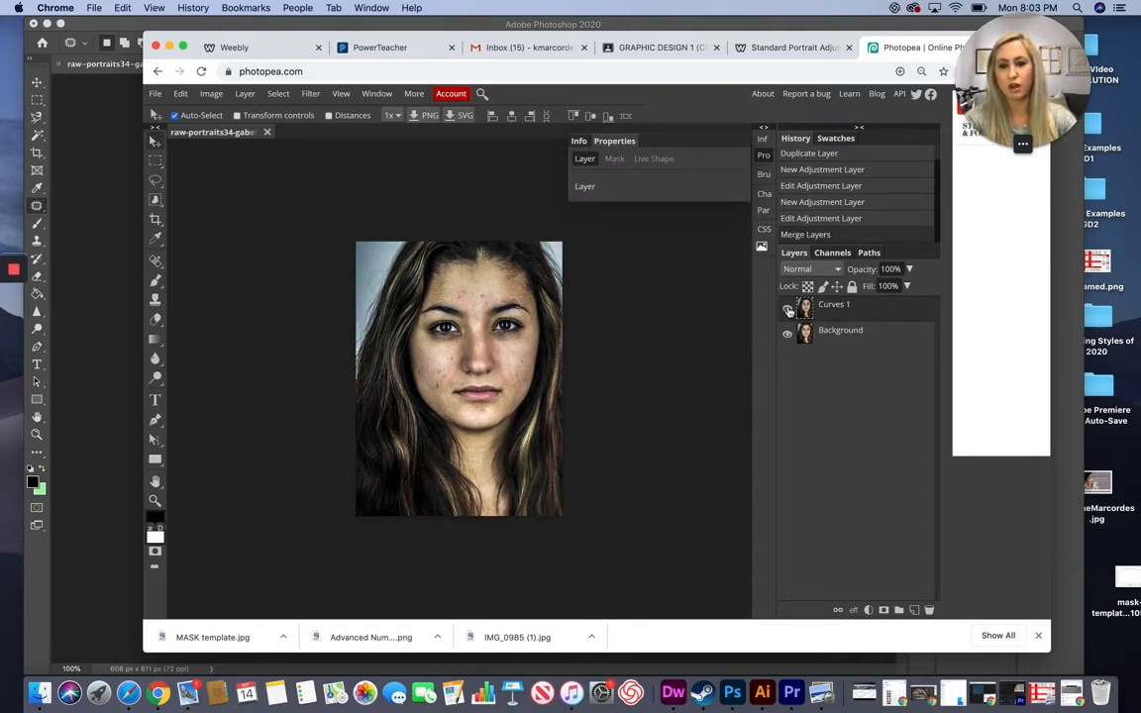
{"action": "left_click", "coordinate": [833, 334]}
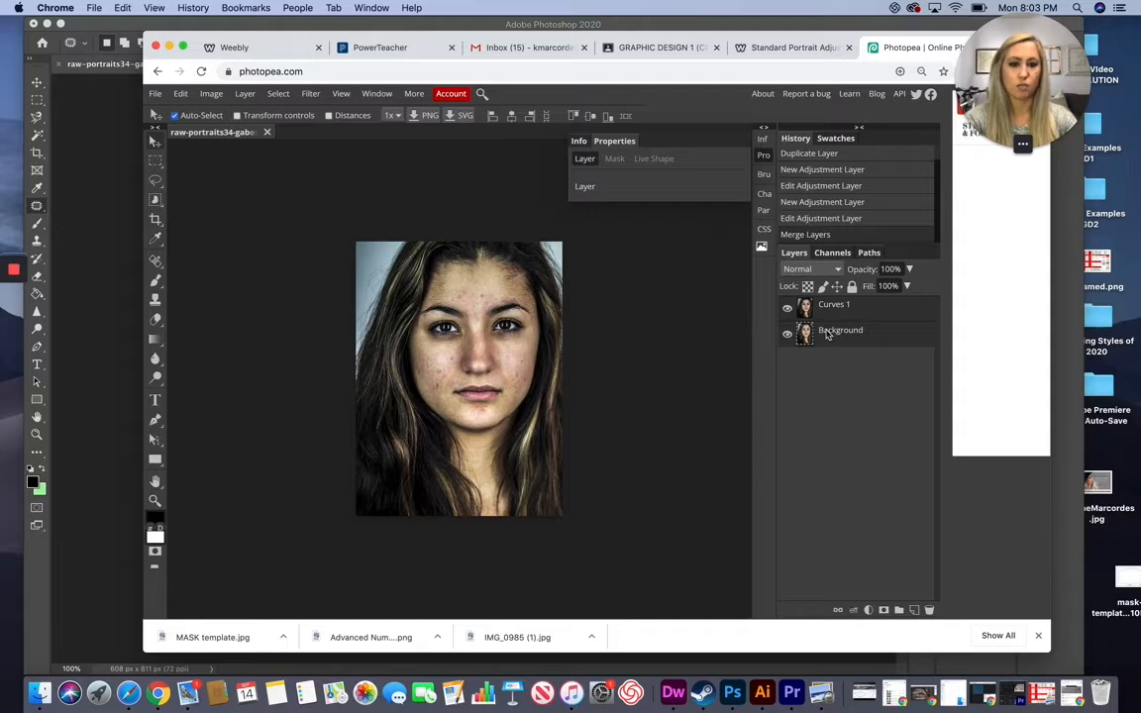
Step: Merge Curves 1 into the Background, switch to Photoshop and duplicate the Background layer there
{"action": "key", "text": "super+e"}
{"action": "left_click_drag", "start_coordinate": [182, 44], "coordinate": [630, 39]}
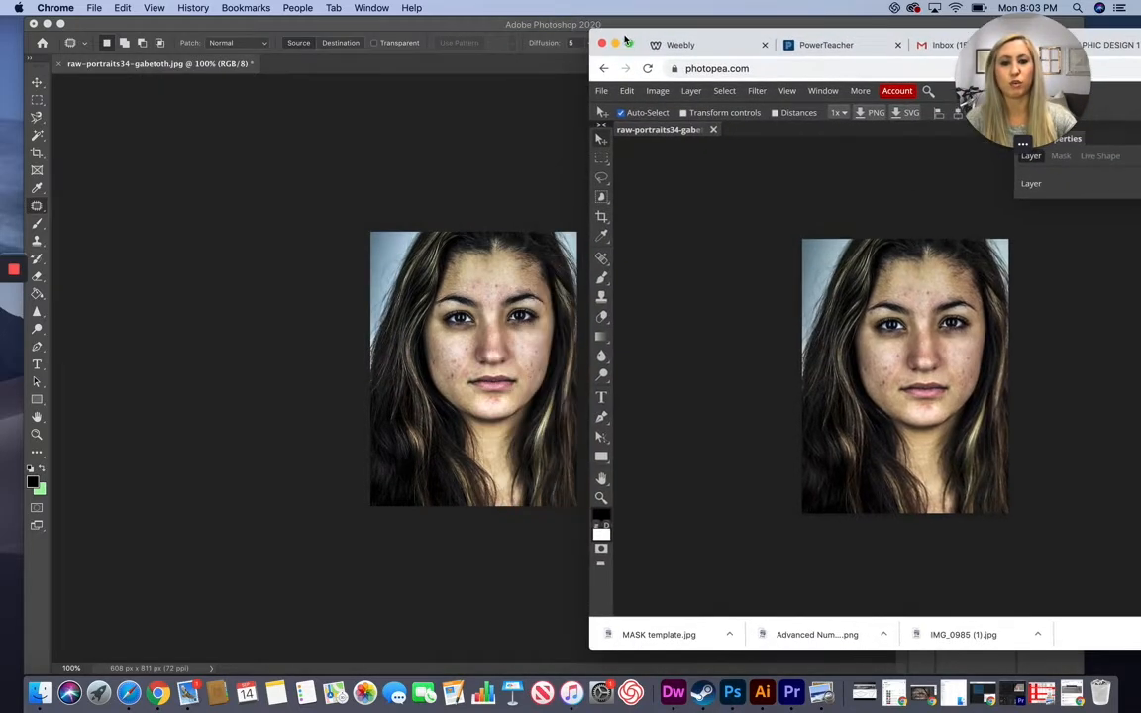
{"action": "left_click", "coordinate": [290, 236]}
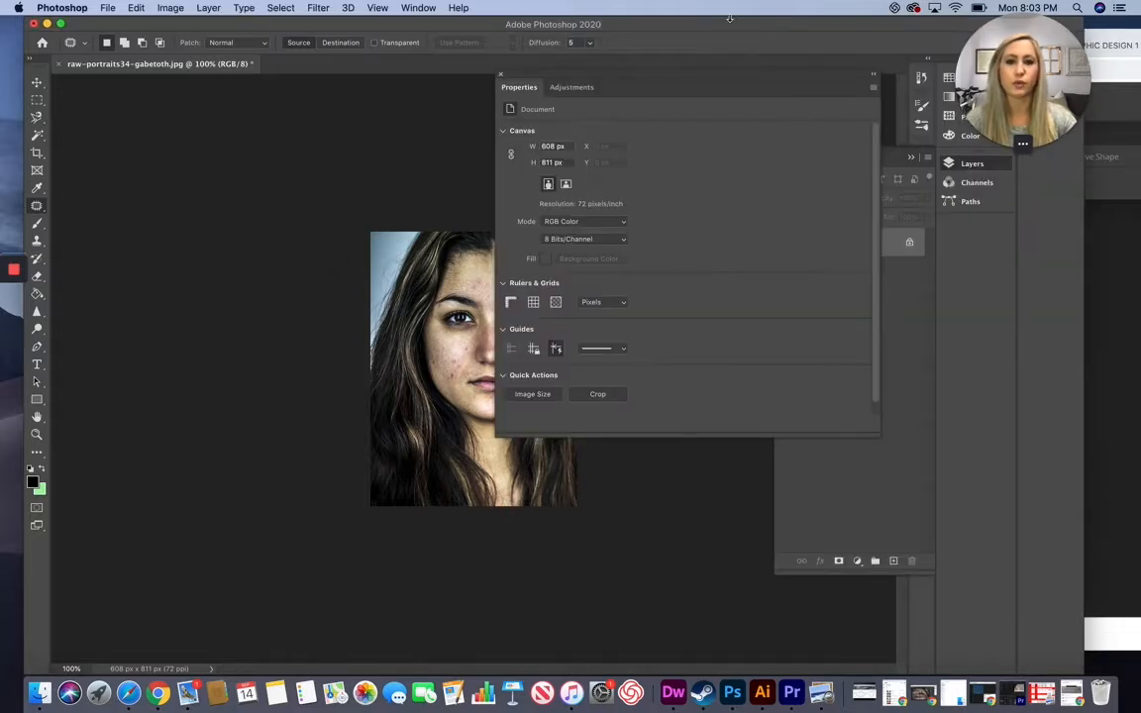
{"action": "left_click", "coordinate": [501, 76]}
{"action": "left_click_drag", "start_coordinate": [843, 254], "coordinate": [893, 561]}
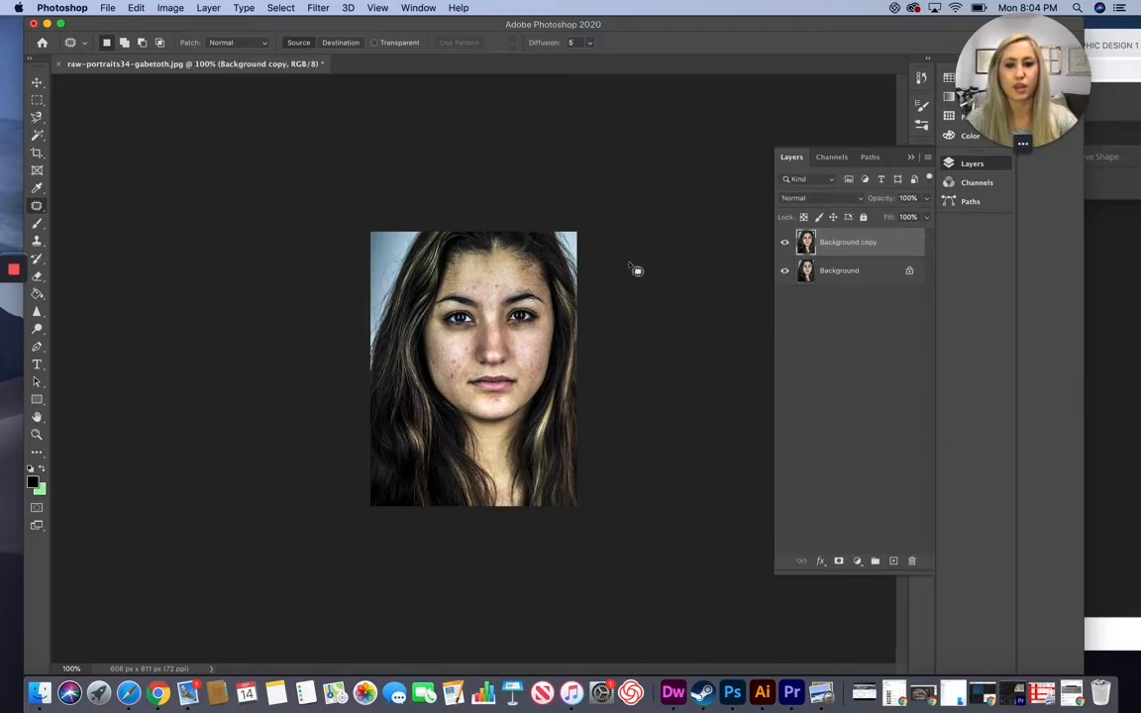
Step: Patch the blemishes on the upper forehead with clean skin nearby, using the Patch tool on Background copy
{"action": "key", "text": "super+plus"}
{"action": "key", "text": "super+plus"}
{"action": "key", "text": "super+plus"}
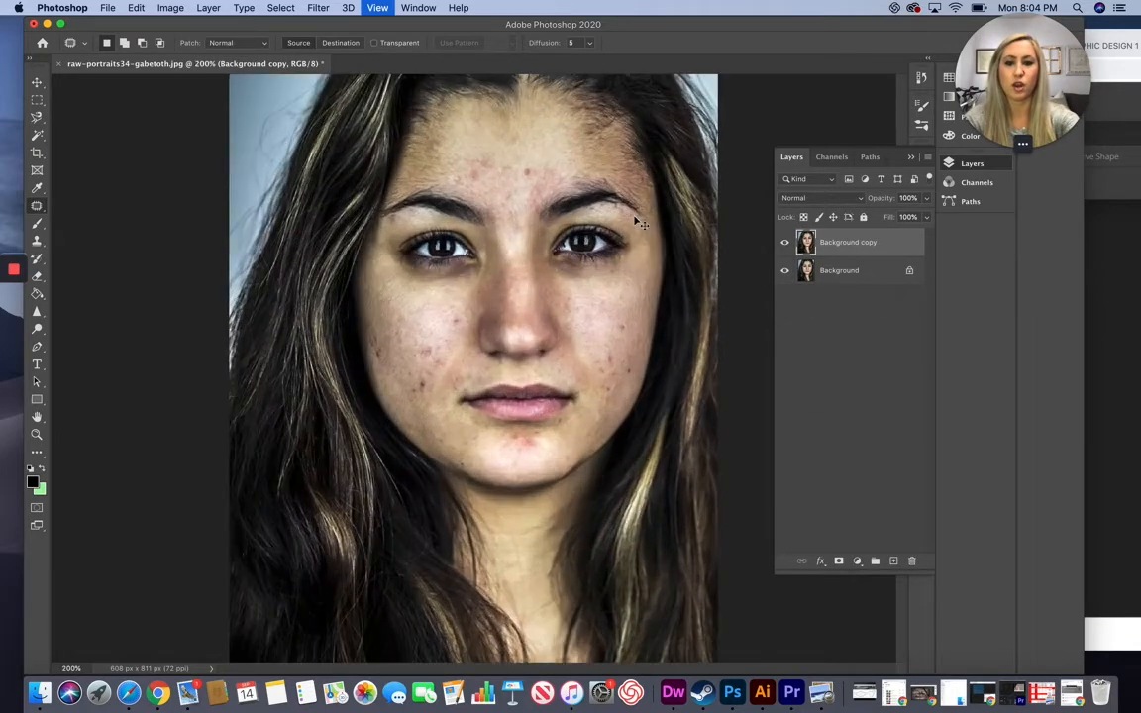
{"action": "scroll", "coordinate": [597, 298], "scroll_direction": "up", "scroll_amount": 5}
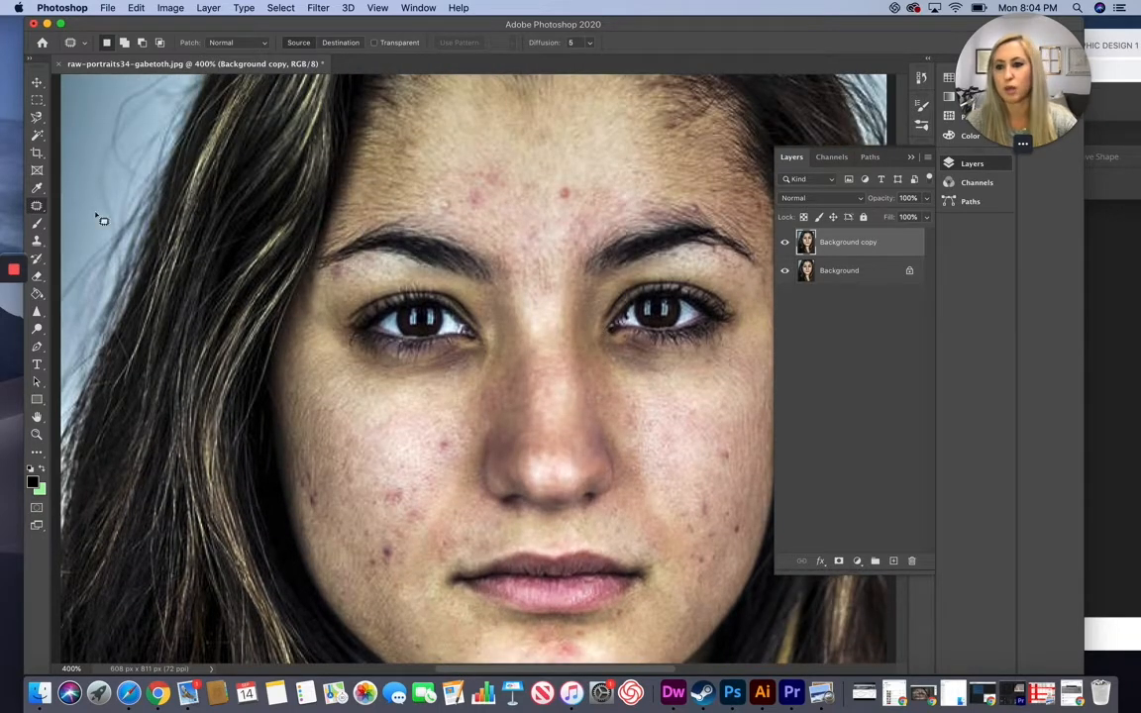
{"action": "mouse_move", "coordinate": [561, 197]}
{"action": "left_mouse_down"}
{"action": "mouse_move", "coordinate": [572, 195]}
{"action": "mouse_move", "coordinate": [566, 147]}
{"action": "left_mouse_up"}
{"action": "mouse_move", "coordinate": [499, 167]}
{"action": "left_mouse_down"}
{"action": "mouse_move", "coordinate": [485, 181]}
{"action": "mouse_move", "coordinate": [510, 189]}
{"action": "mouse_move", "coordinate": [499, 167]}
{"action": "mouse_move", "coordinate": [514, 148]}
{"action": "mouse_move", "coordinate": [474, 186]}
{"action": "mouse_move", "coordinate": [467, 213]}
{"action": "mouse_move", "coordinate": [477, 185]}
{"action": "left_mouse_up"}
{"action": "mouse_move", "coordinate": [476, 193]}
{"action": "left_mouse_down"}
{"action": "mouse_move", "coordinate": [496, 175]}
{"action": "mouse_move", "coordinate": [471, 163]}
{"action": "mouse_move", "coordinate": [485, 180]}
{"action": "mouse_move", "coordinate": [463, 173]}
{"action": "mouse_move", "coordinate": [476, 164]}
{"action": "mouse_move", "coordinate": [468, 140]}
{"action": "mouse_move", "coordinate": [441, 204]}
{"action": "mouse_move", "coordinate": [451, 209]}
{"action": "mouse_move", "coordinate": [458, 174]}
{"action": "left_mouse_up"}
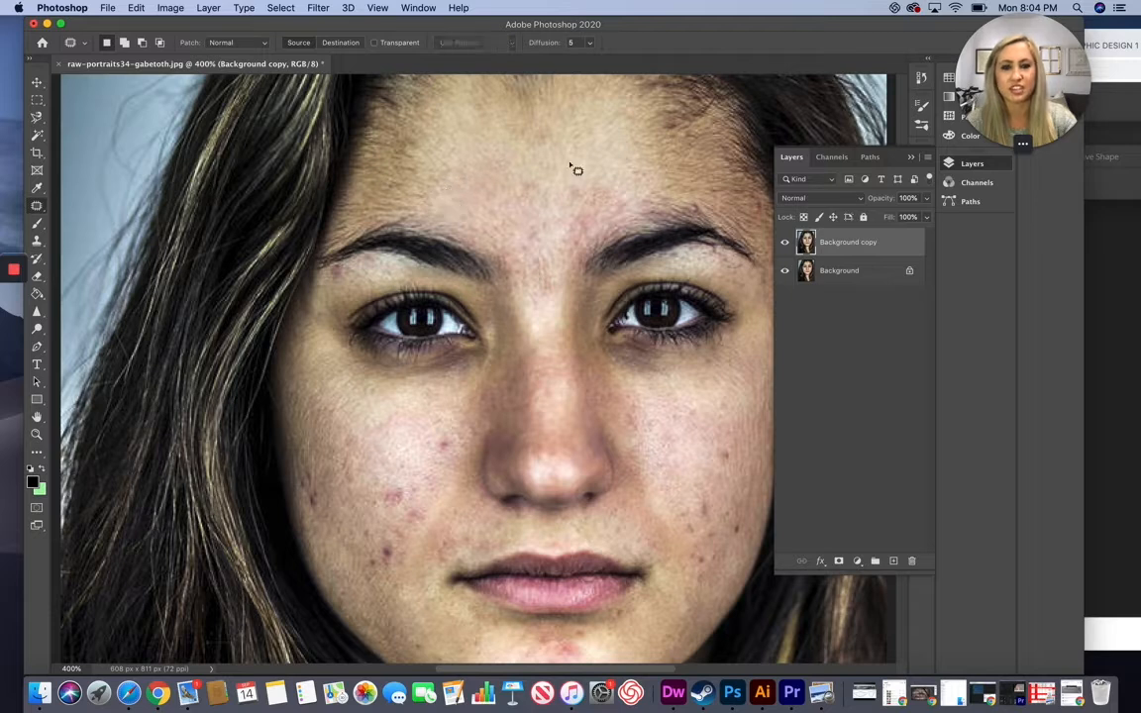
Step: Patch the red spots between the eyebrows with cleaner forehead skin
{"action": "mouse_move", "coordinate": [528, 230]}
{"action": "left_mouse_down"}
{"action": "mouse_move", "coordinate": [534, 247]}
{"action": "mouse_move", "coordinate": [539, 225]}
{"action": "mouse_move", "coordinate": [522, 195]}
{"action": "left_mouse_up"}
{"action": "key", "text": "super+d"}
{"action": "mouse_move", "coordinate": [535, 252]}
{"action": "left_mouse_down"}
{"action": "mouse_move", "coordinate": [520, 260]}
{"action": "mouse_move", "coordinate": [522, 287]}
{"action": "mouse_move", "coordinate": [536, 261]}
{"action": "mouse_move", "coordinate": [522, 236]}
{"action": "left_mouse_up"}
{"action": "key", "text": "super+d"}
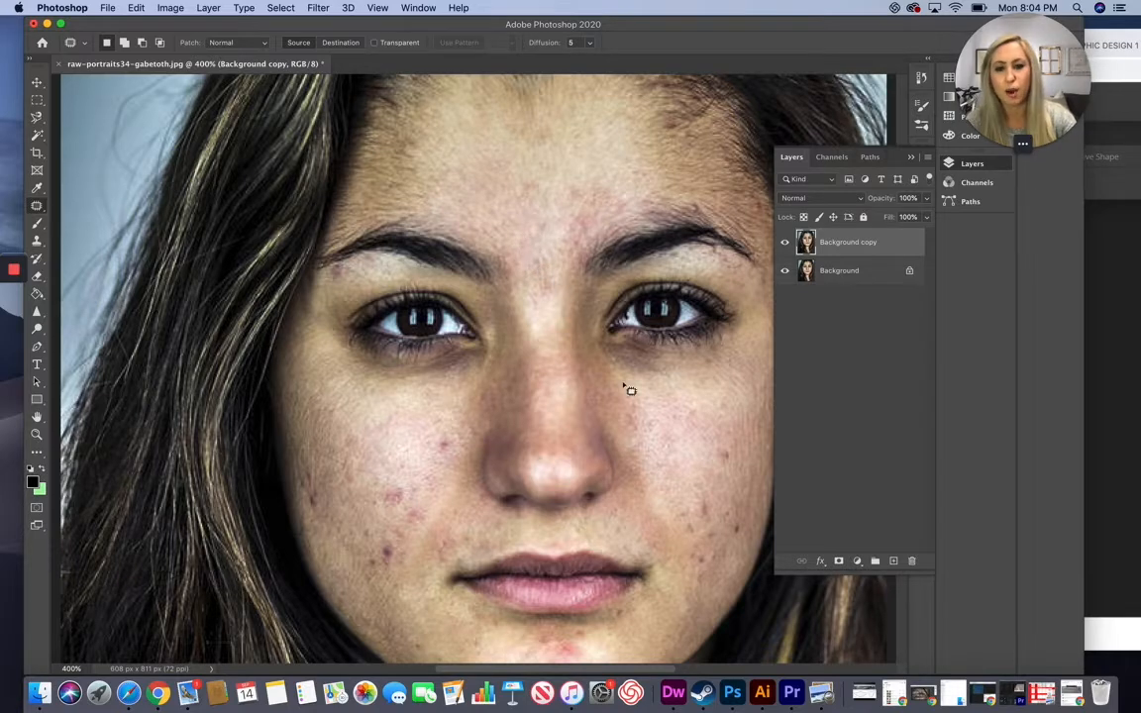
Step: Patch the blemishes on the cheek at the left of the portrait with smooth skin nearby
{"action": "scroll", "coordinate": [624, 383], "scroll_direction": "down", "scroll_amount": 2}
{"action": "scroll", "coordinate": [439, 475], "scroll_direction": "down", "scroll_amount": 2}
{"action": "left_click_drag", "start_coordinate": [454, 401], "coordinate": [433, 370]}
{"action": "key", "text": "super+d"}
{"action": "mouse_move", "coordinate": [395, 428]}
{"action": "left_mouse_down"}
{"action": "mouse_move", "coordinate": [380, 443]}
{"action": "mouse_move", "coordinate": [400, 453]}
{"action": "mouse_move", "coordinate": [438, 434]}
{"action": "mouse_move", "coordinate": [396, 430]}
{"action": "left_mouse_up"}
{"action": "key", "text": "super+d"}
{"action": "mouse_move", "coordinate": [398, 441]}
{"action": "left_mouse_down"}
{"action": "mouse_move", "coordinate": [428, 459]}
{"action": "mouse_move", "coordinate": [395, 495]}
{"action": "left_mouse_up"}
{"action": "left_click_drag", "start_coordinate": [388, 501], "coordinate": [396, 463]}
{"action": "key", "text": "super+d"}
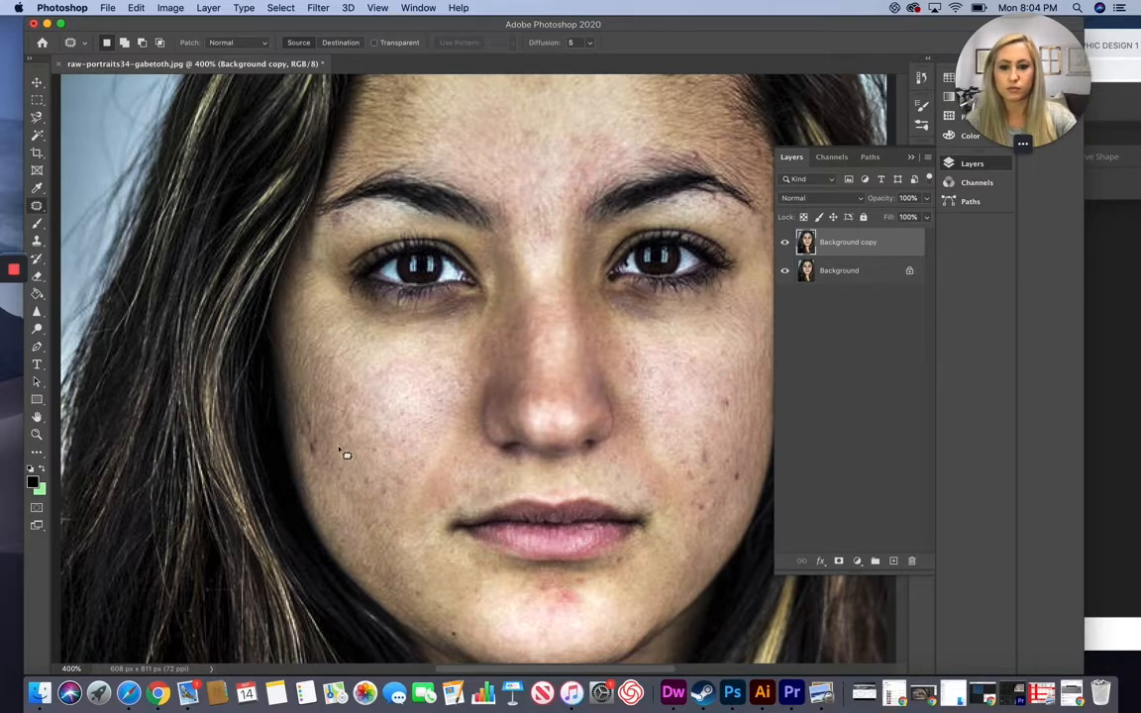
Step: Patch the red blemish on the chin with clean skin below the lips
{"action": "scroll", "coordinate": [543, 552], "scroll_direction": "down", "scroll_amount": 5}
{"action": "mouse_move", "coordinate": [543, 550]}
{"action": "left_mouse_down"}
{"action": "mouse_move", "coordinate": [597, 533]}
{"action": "mouse_move", "coordinate": [556, 557]}
{"action": "left_mouse_up"}
{"action": "key", "text": "super+d"}
Step: Patch the spots on the cheek at the right of the portrait and the redness beside the nose
{"action": "left_click_drag", "start_coordinate": [710, 436], "coordinate": [708, 440]}
{"action": "key", "text": "super+d"}
{"action": "mouse_move", "coordinate": [700, 445]}
{"action": "left_mouse_down"}
{"action": "mouse_move", "coordinate": [739, 398]}
{"action": "mouse_move", "coordinate": [683, 409]}
{"action": "mouse_move", "coordinate": [730, 410]}
{"action": "left_mouse_up"}
{"action": "left_click_drag", "start_coordinate": [706, 407], "coordinate": [685, 374]}
{"action": "key", "text": "super+d"}
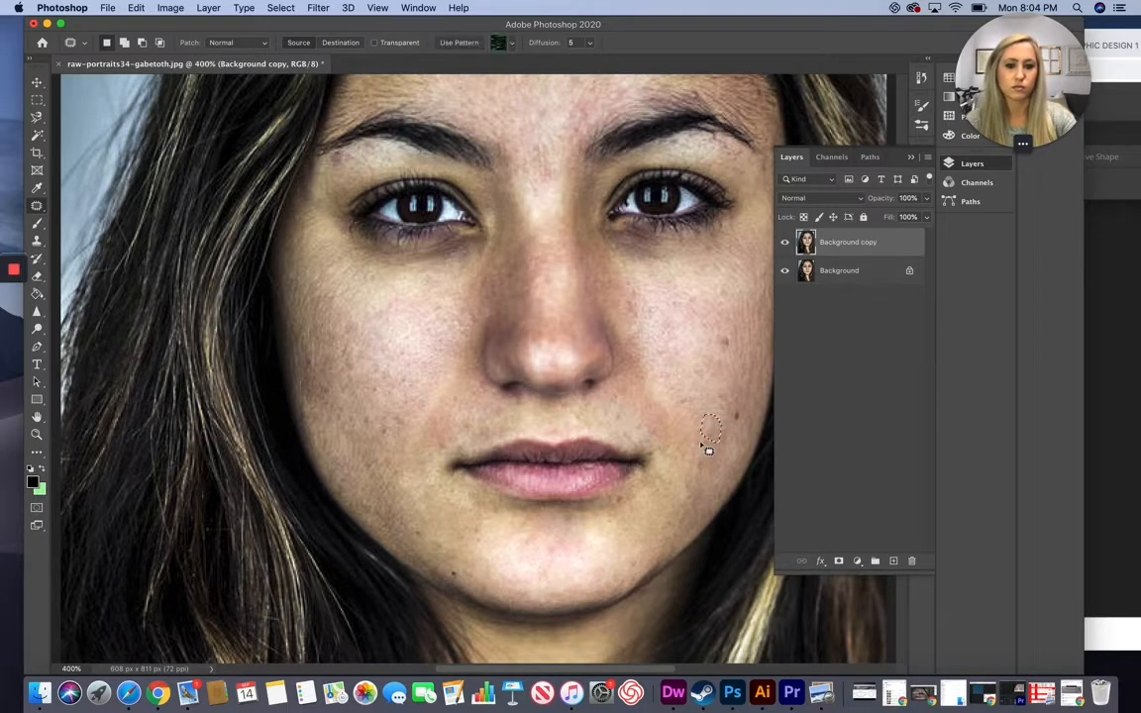
{"action": "left_click_drag", "start_coordinate": [630, 296], "coordinate": [641, 309]}
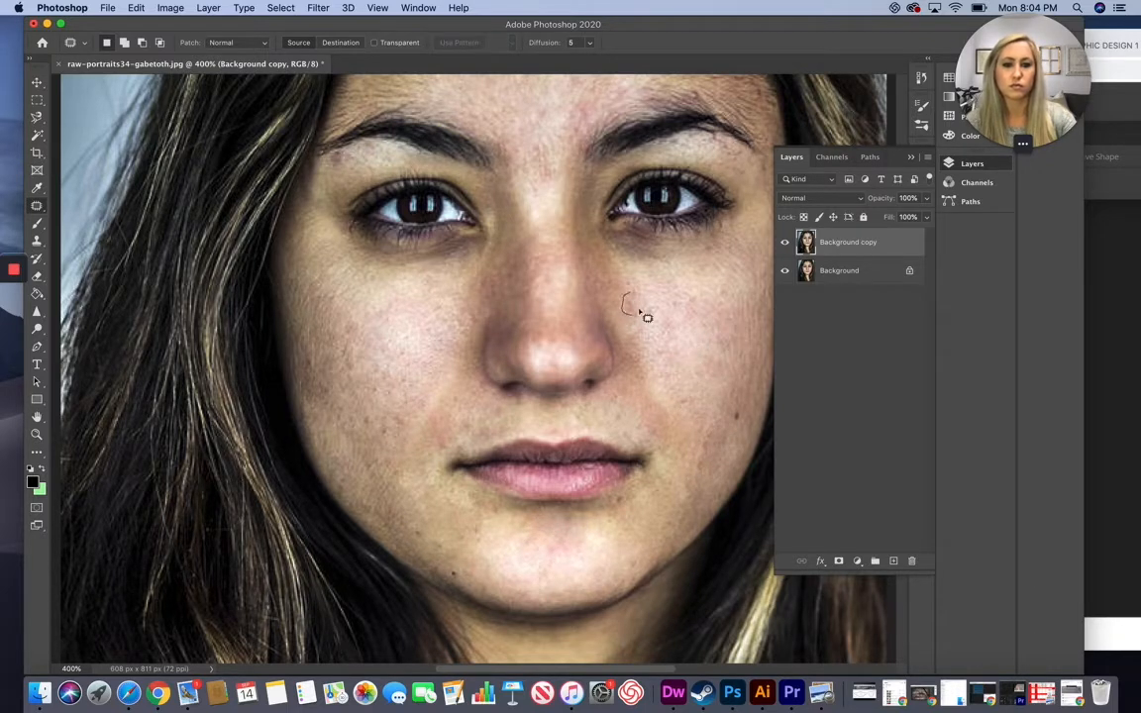
{"action": "key", "text": "super+d"}
{"action": "scroll", "coordinate": [632, 329], "scroll_direction": "up", "scroll_amount": 8}
{"action": "scroll", "coordinate": [624, 327], "scroll_direction": "down", "scroll_amount": 4}
{"action": "key", "text": "super+minus"}
{"action": "key", "text": "super+minus"}
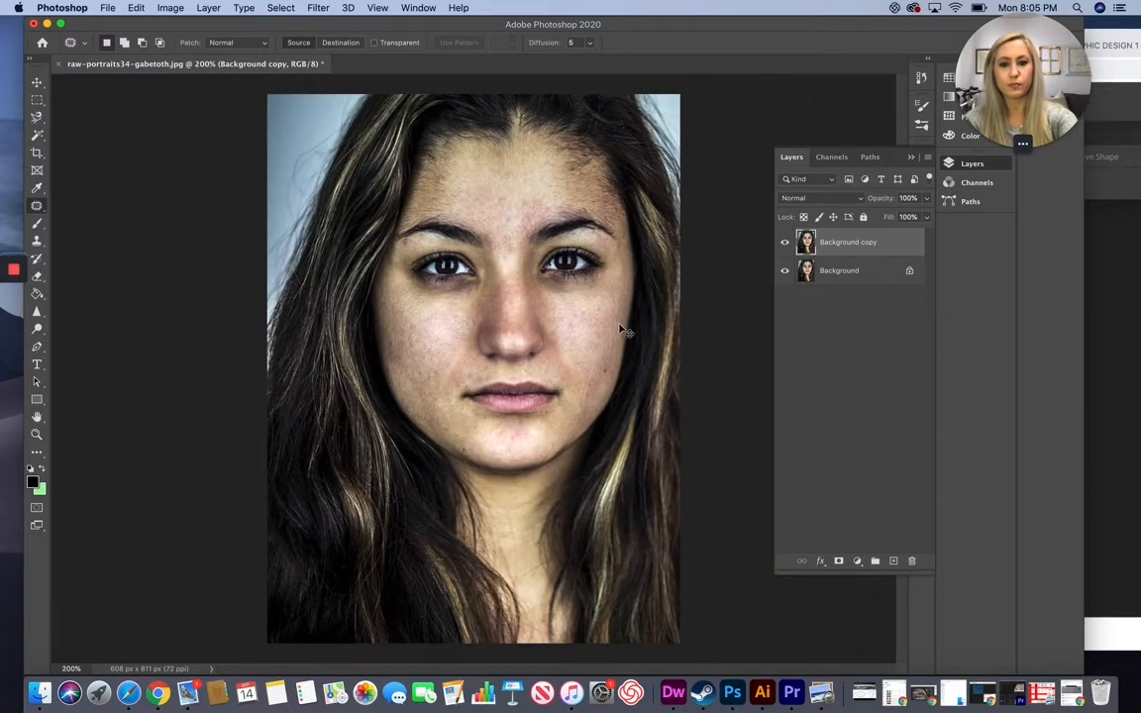
Step: Switch to the Photopea window, enlarge the face and activate the Patch Tool
{"action": "left_click", "coordinate": [1101, 258]}
{"action": "left_click_drag", "start_coordinate": [593, 33], "coordinate": [65, 20]}
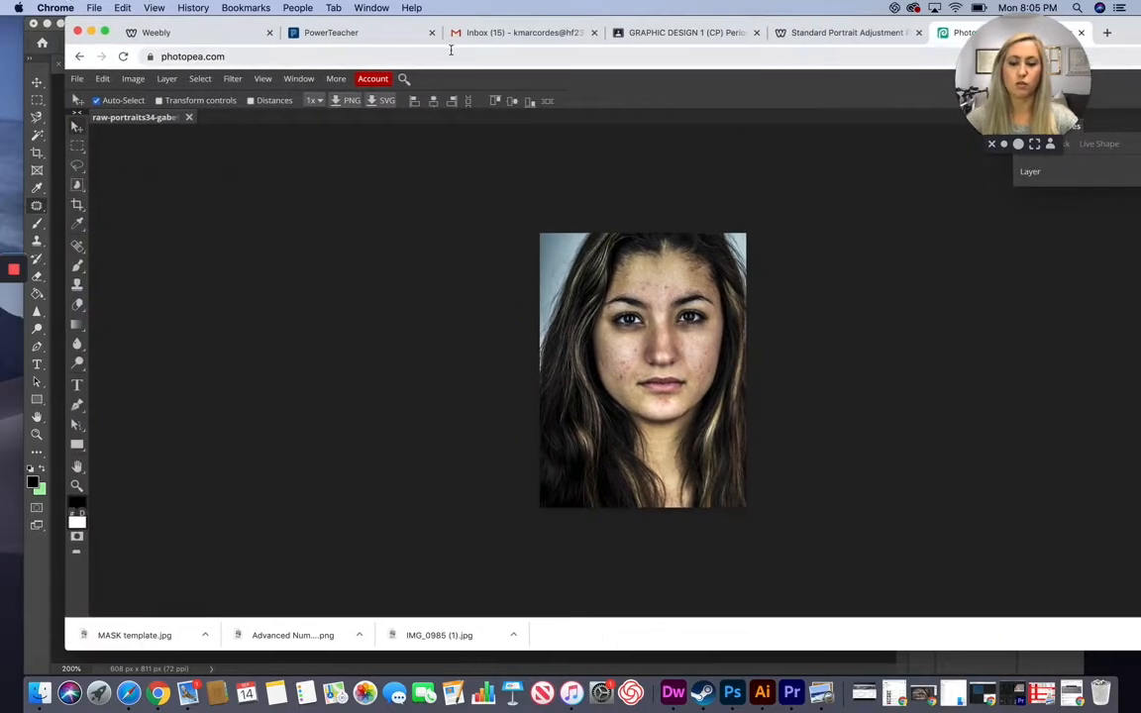
{"action": "key", "text": "super+plus"}
{"action": "key", "text": "super+plus"}
{"action": "key", "text": "super+plus"}
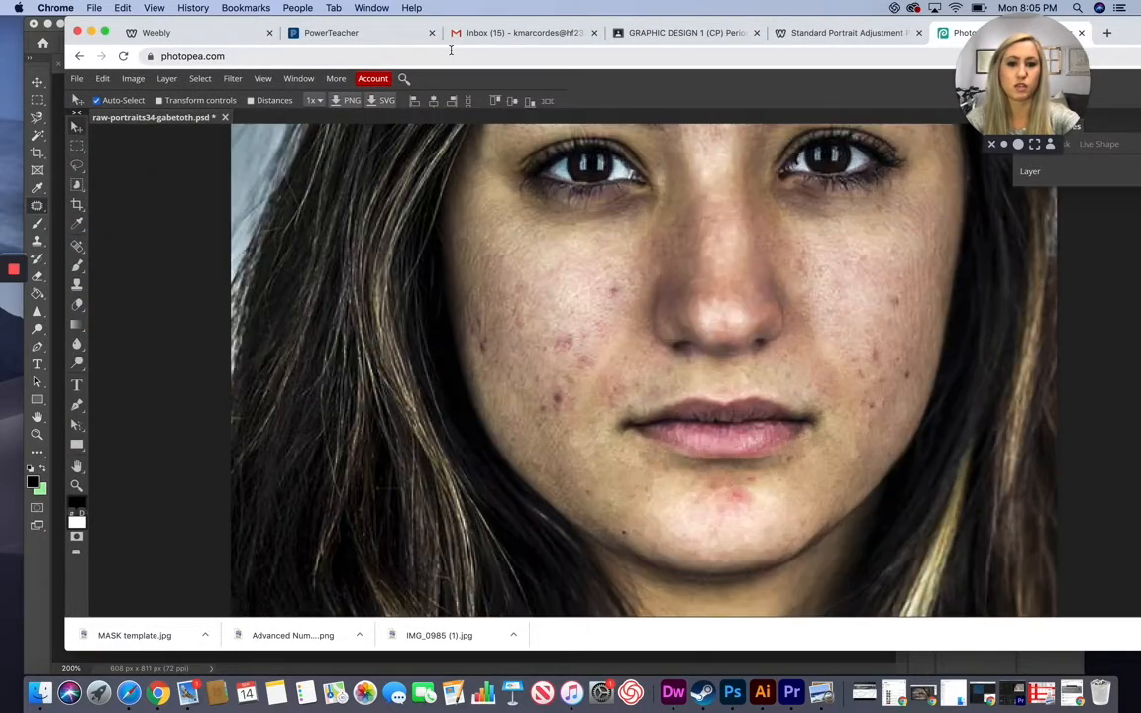
{"action": "scroll", "coordinate": [694, 248], "scroll_direction": "up", "scroll_amount": 5}
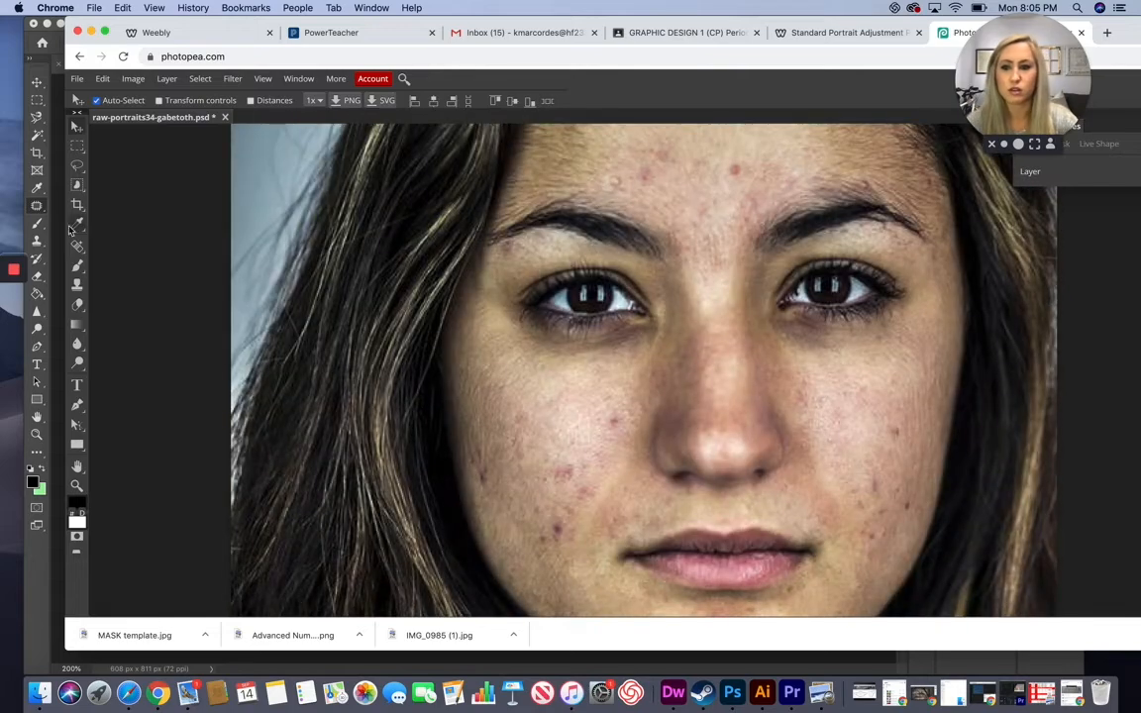
{"action": "right_click", "coordinate": [78, 248]}
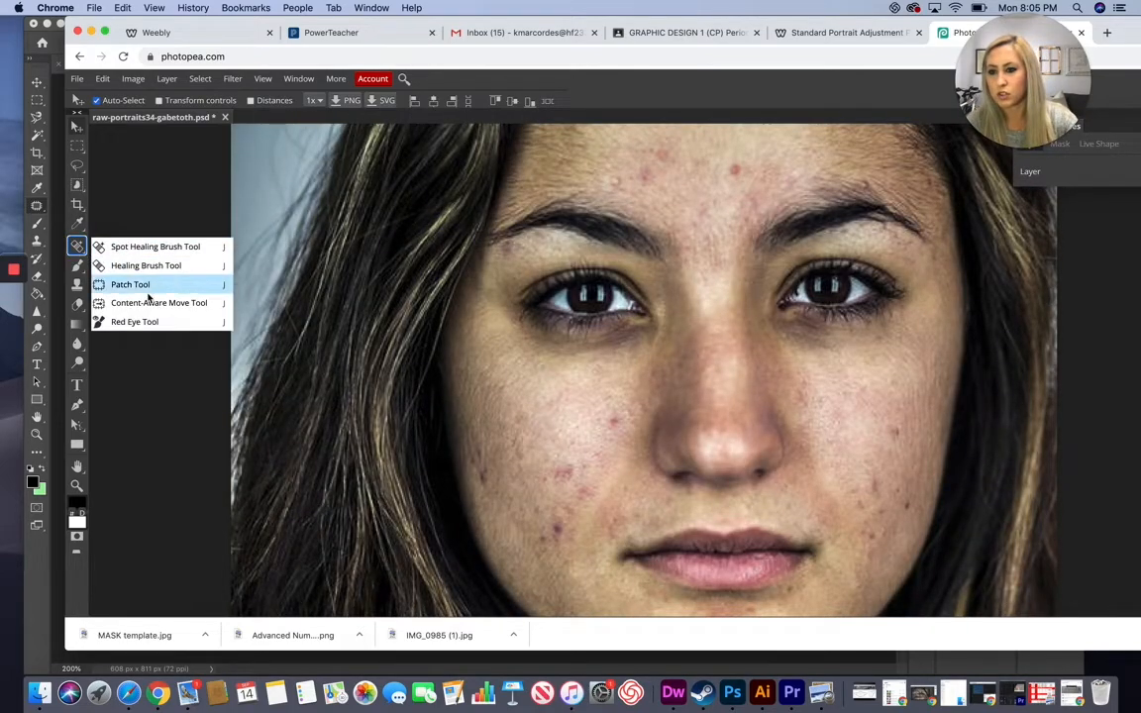
{"action": "left_click", "coordinate": [127, 257]}
Step: Patch the blemishes on the forehead and between the eyebrows with the Patch Tool
{"action": "scroll", "coordinate": [735, 405], "scroll_direction": "up", "scroll_amount": 3}
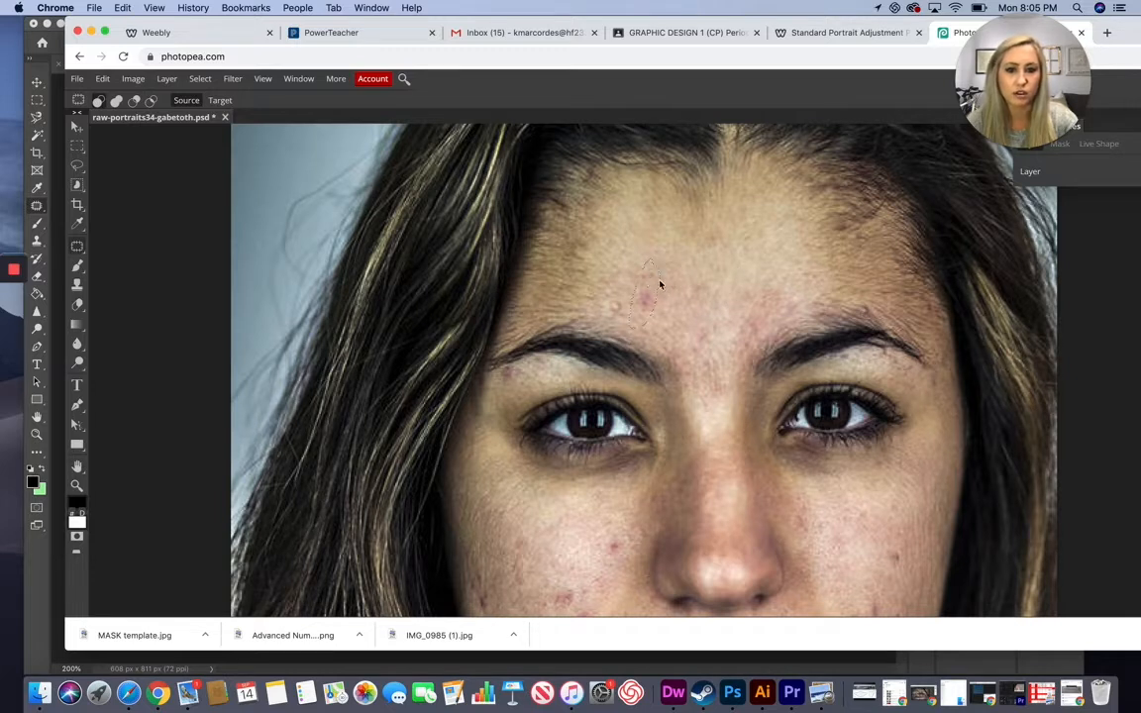
{"action": "scroll", "coordinate": [618, 251], "scroll_direction": "down", "scroll_amount": 2}
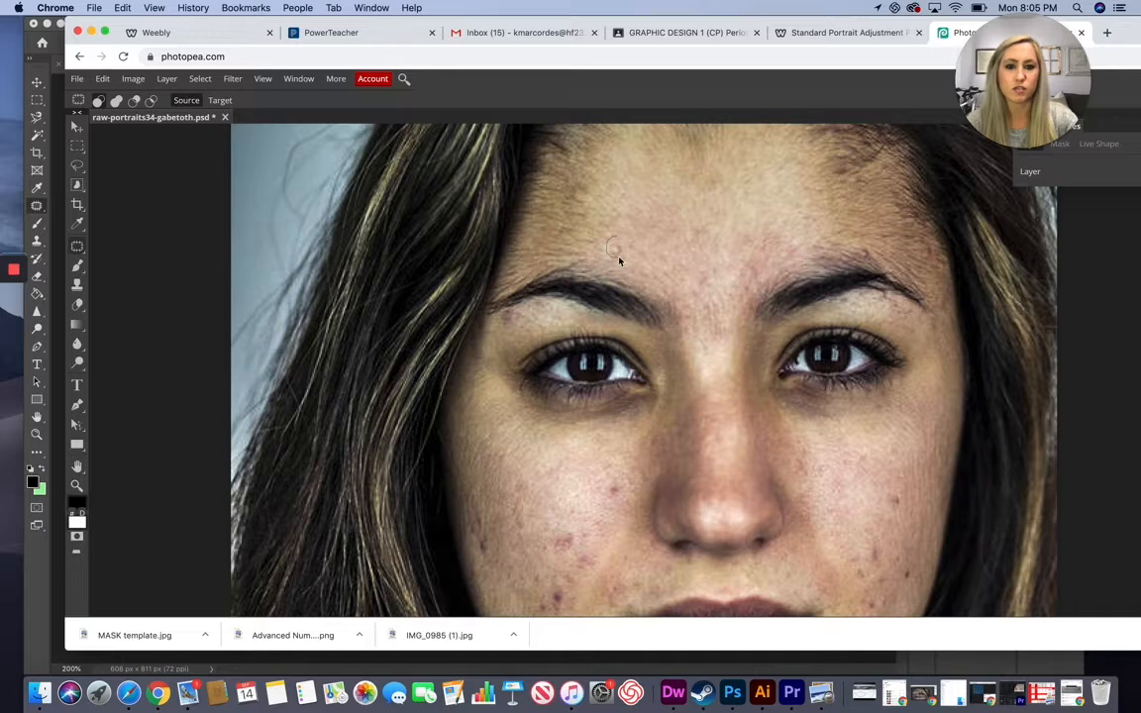
{"action": "scroll", "coordinate": [604, 220], "scroll_direction": "down", "scroll_amount": 4}
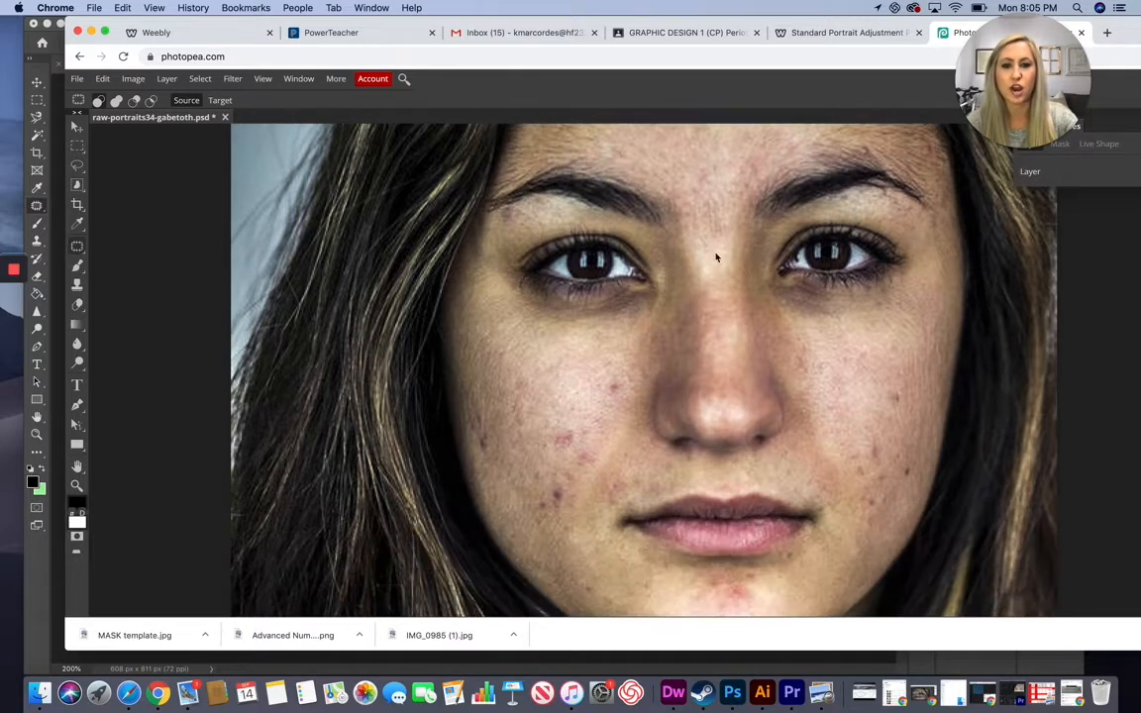
{"action": "mouse_move", "coordinate": [686, 203]}
{"action": "left_mouse_down"}
{"action": "mouse_move", "coordinate": [711, 196]}
{"action": "mouse_move", "coordinate": [695, 175]}
{"action": "left_mouse_up"}
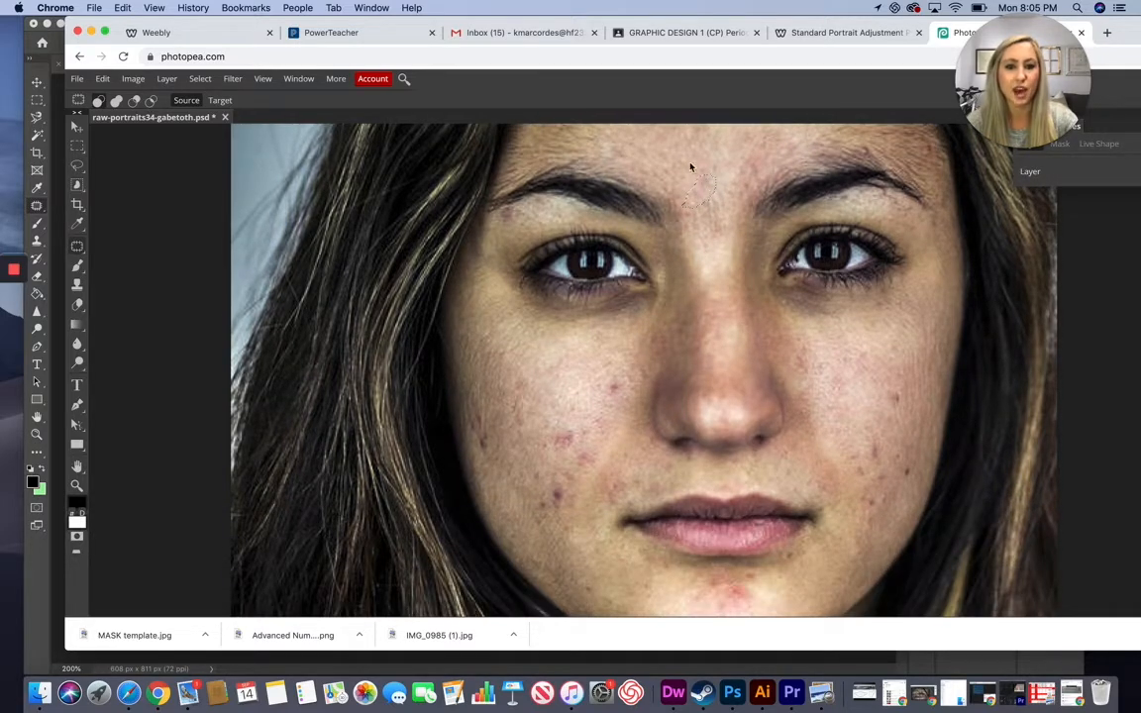
{"action": "left_click_drag", "start_coordinate": [739, 224], "coordinate": [726, 236]}
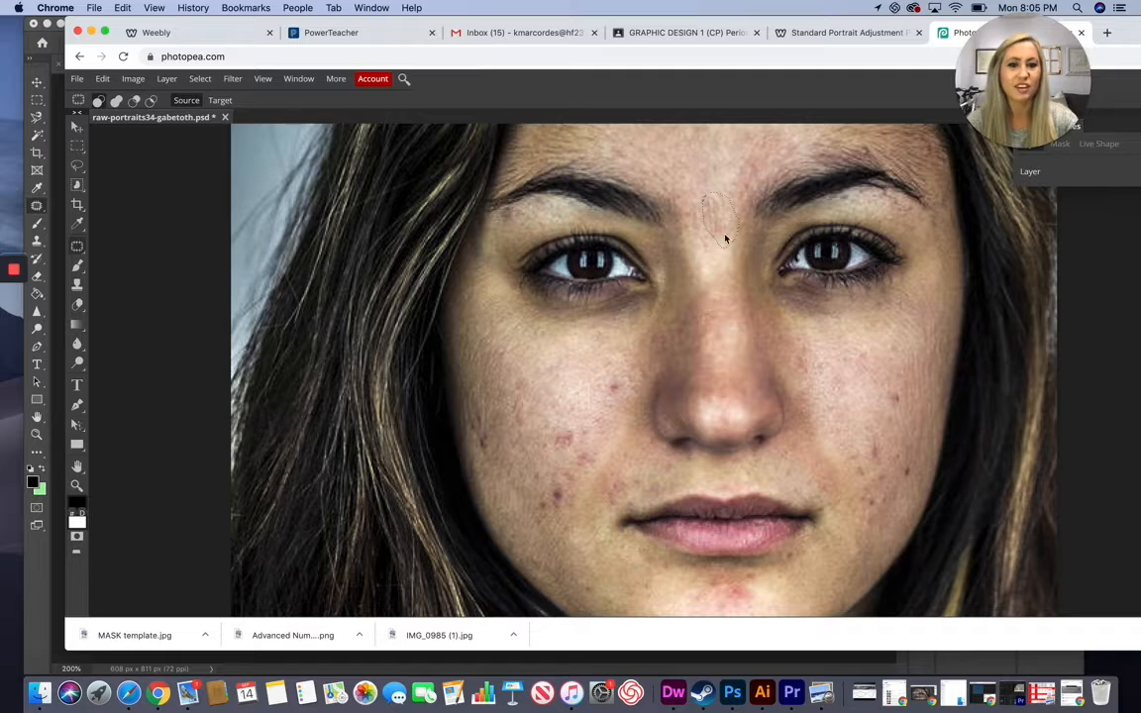
{"action": "scroll", "coordinate": [723, 248], "scroll_direction": "up", "scroll_amount": 2}
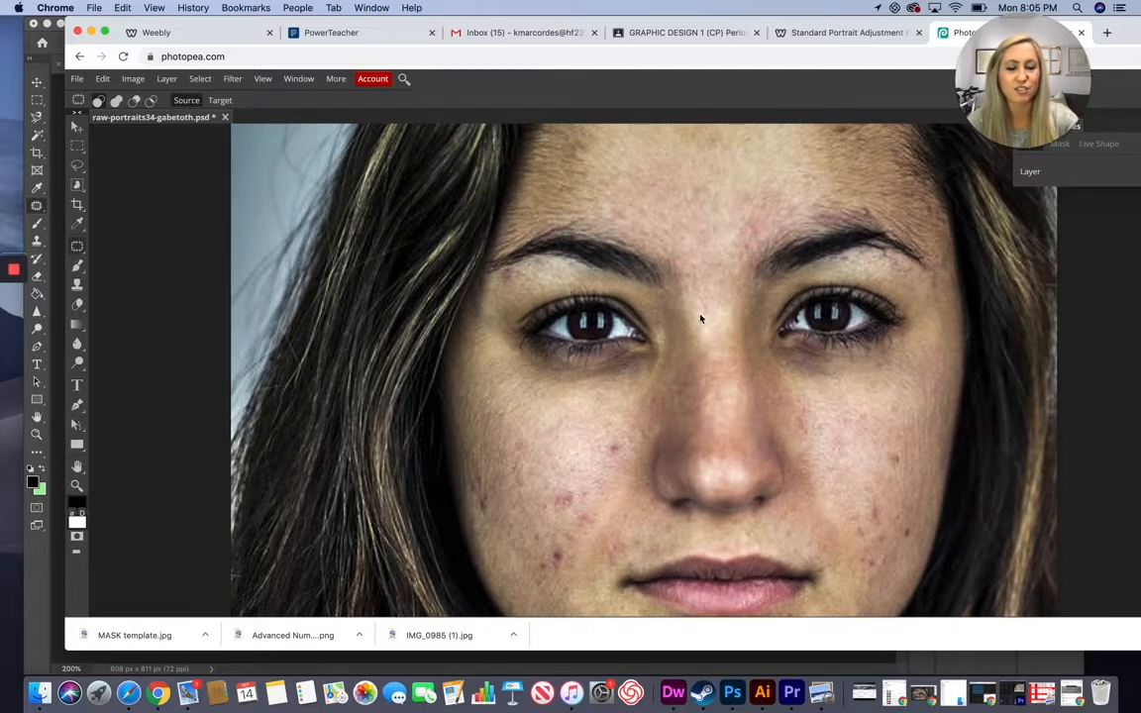
Step: Patch the blemishes on the cheek at the left of the portrait and the red area on the chin
{"action": "scroll", "coordinate": [622, 371], "scroll_direction": "down", "scroll_amount": 5}
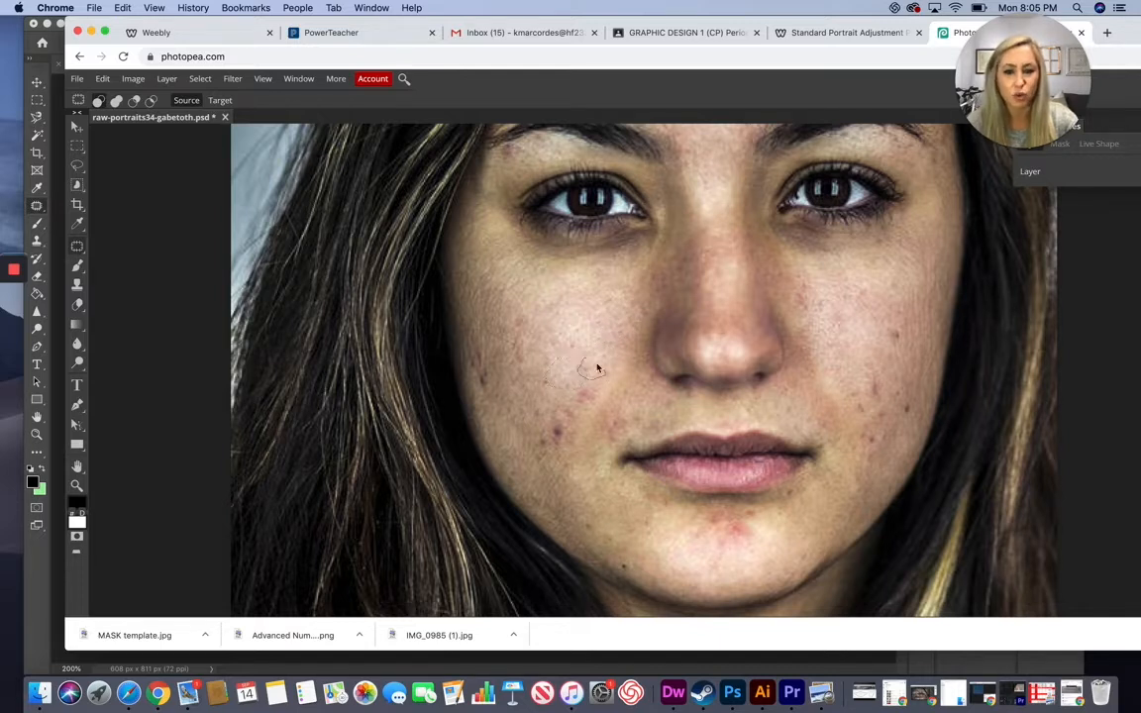
{"action": "left_click_drag", "start_coordinate": [562, 458], "coordinate": [554, 451]}
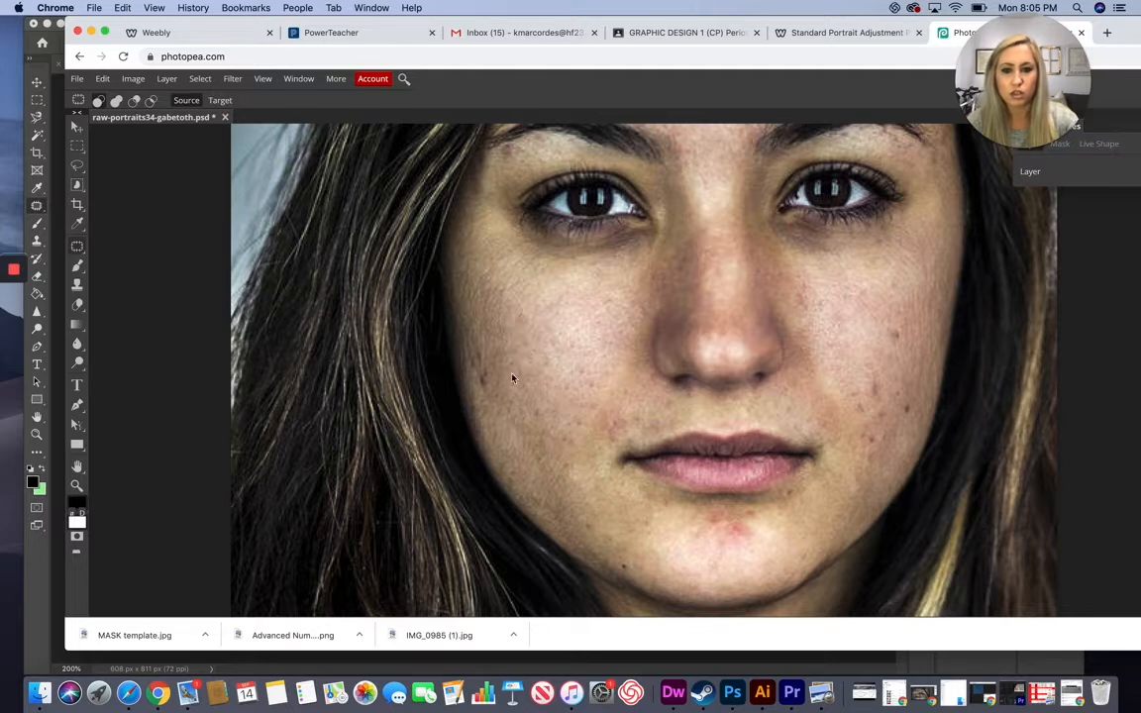
{"action": "scroll", "coordinate": [600, 389], "scroll_direction": "down", "scroll_amount": 2}
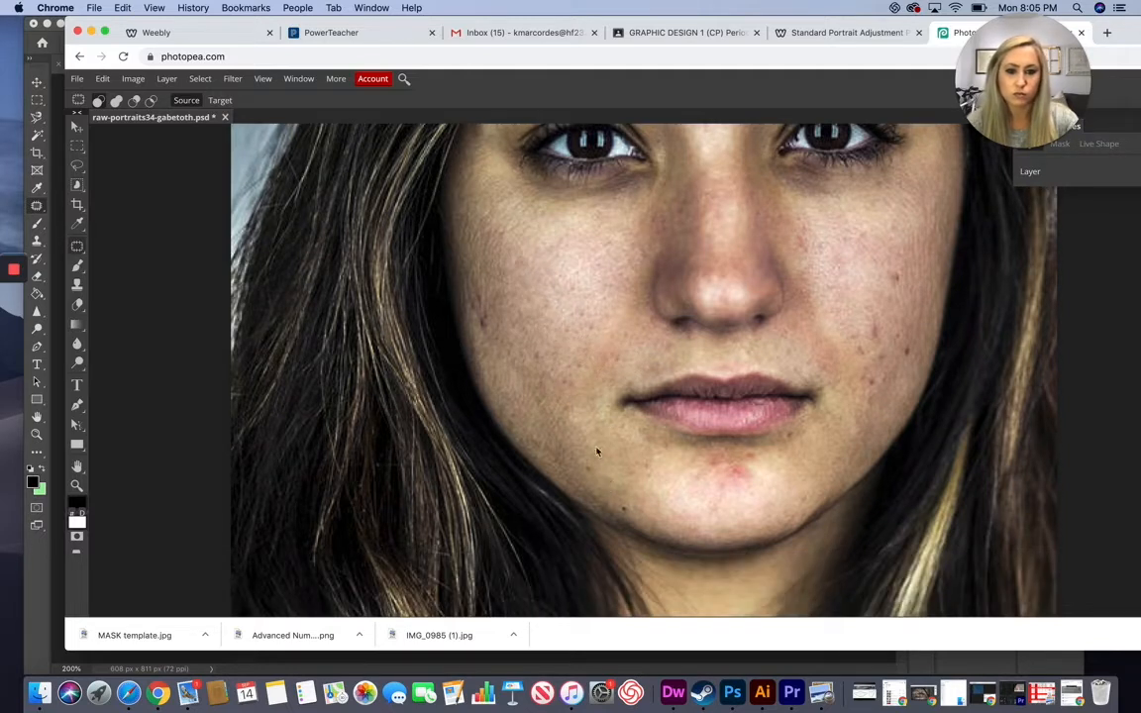
{"action": "left_click_drag", "start_coordinate": [703, 455], "coordinate": [715, 455]}
{"action": "mouse_move", "coordinate": [735, 467]}
{"action": "left_mouse_down"}
{"action": "mouse_move", "coordinate": [706, 507]}
{"action": "mouse_move", "coordinate": [726, 473]}
{"action": "left_mouse_up"}
{"action": "left_click_drag", "start_coordinate": [731, 482], "coordinate": [717, 507]}
{"action": "left_click_drag", "start_coordinate": [699, 461], "coordinate": [716, 472]}
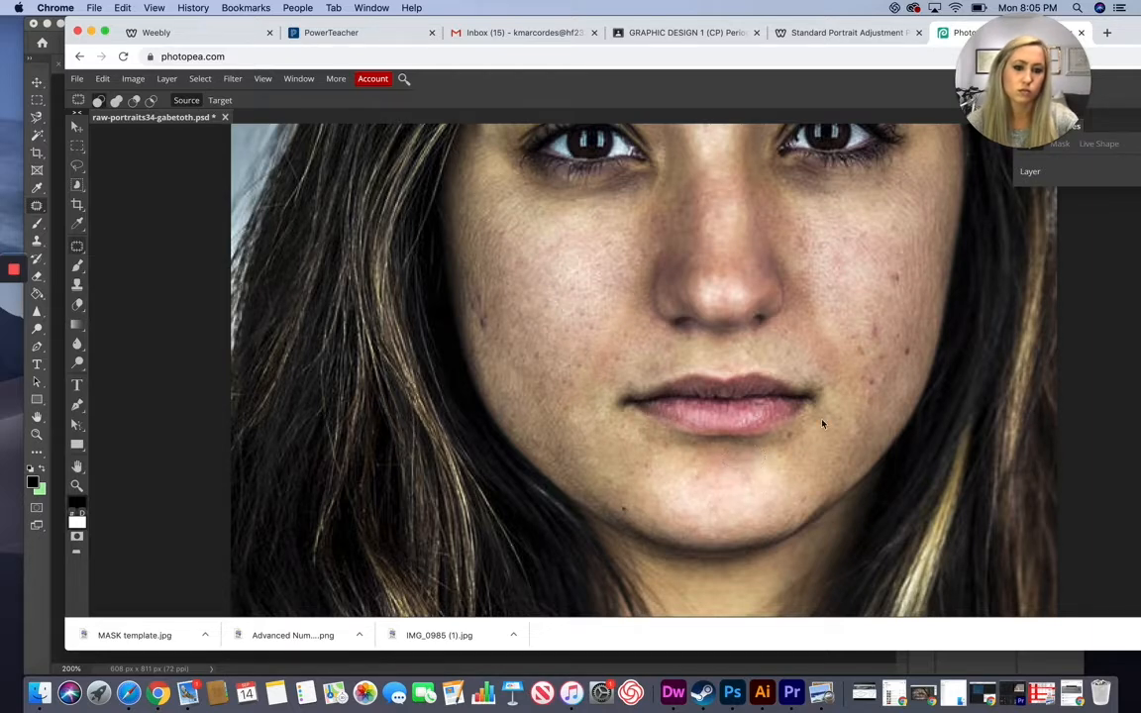
Step: Patch the spots on the cheek at the right of the portrait and the redness next to the nose
{"action": "scroll", "coordinate": [822, 424], "scroll_direction": "up", "scroll_amount": 1}
{"action": "left_click_drag", "start_coordinate": [855, 371], "coordinate": [859, 404]}
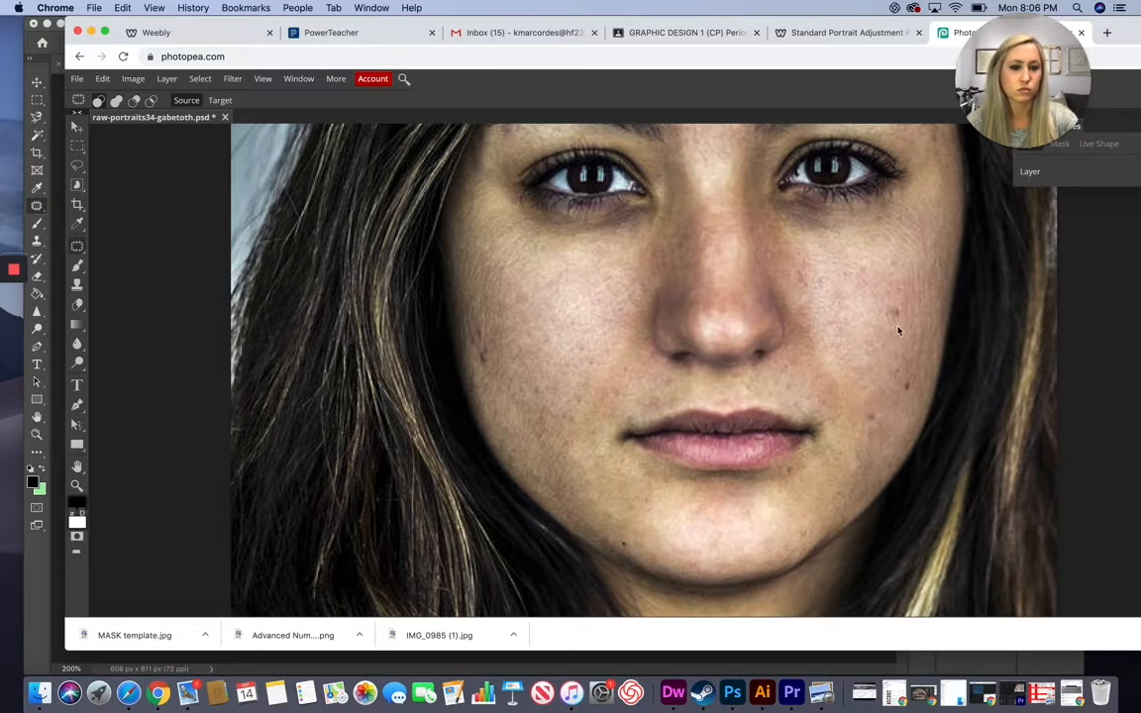
{"action": "left_click_drag", "start_coordinate": [801, 255], "coordinate": [792, 293]}
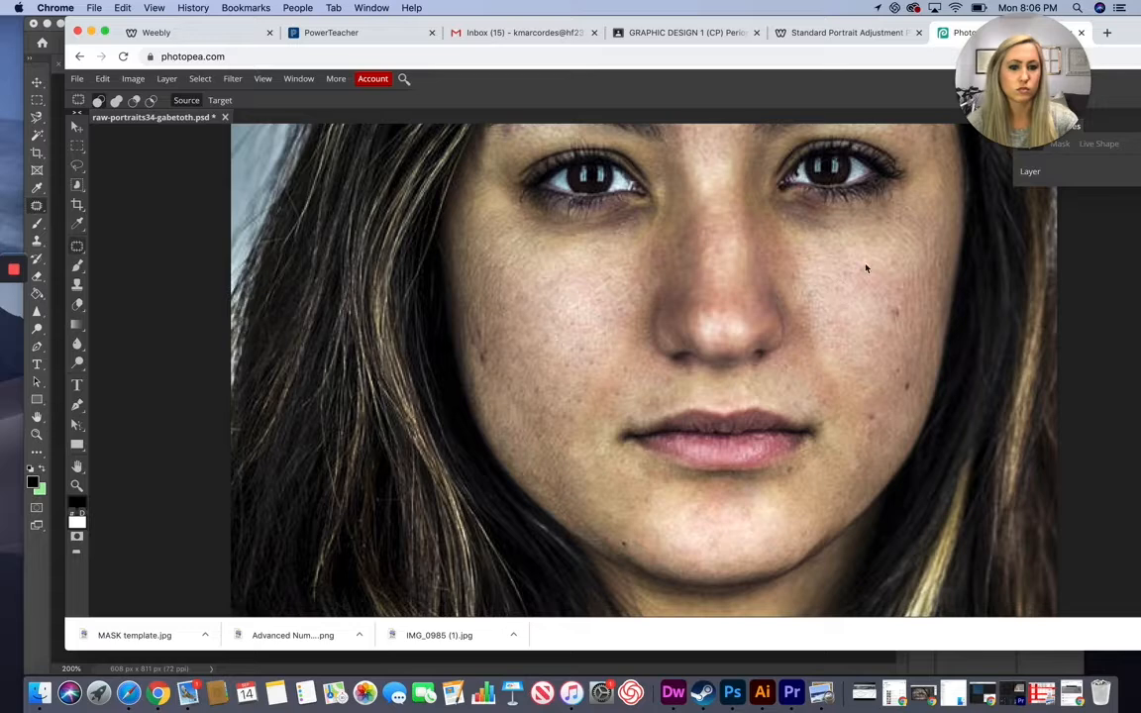
{"action": "scroll", "coordinate": [870, 280], "scroll_direction": "up", "scroll_amount": 4}
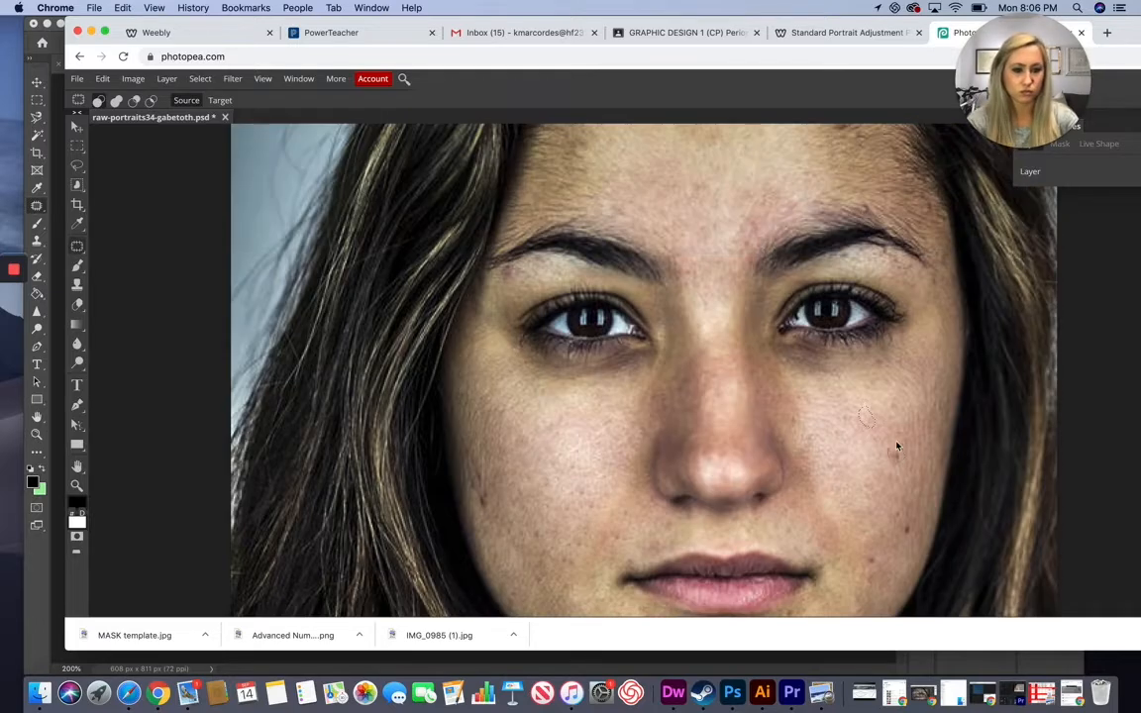
{"action": "scroll", "coordinate": [904, 377], "scroll_direction": "down", "scroll_amount": 6}
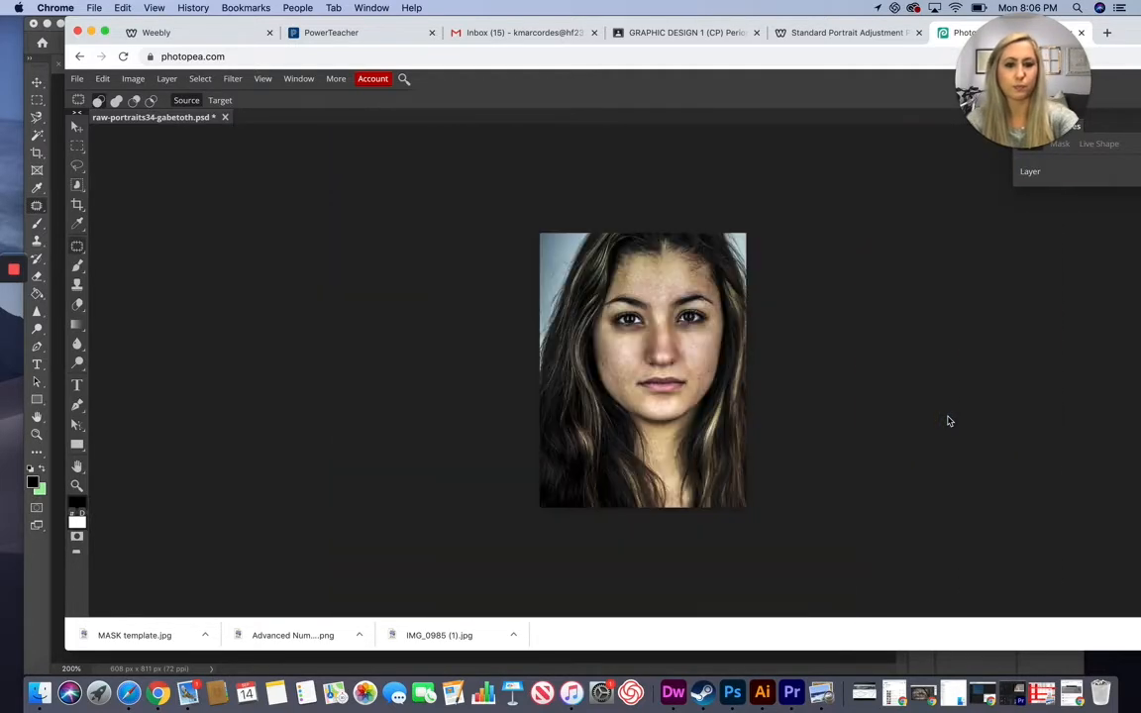
{"action": "scroll", "coordinate": [948, 421], "scroll_direction": "down", "scroll_amount": 2}
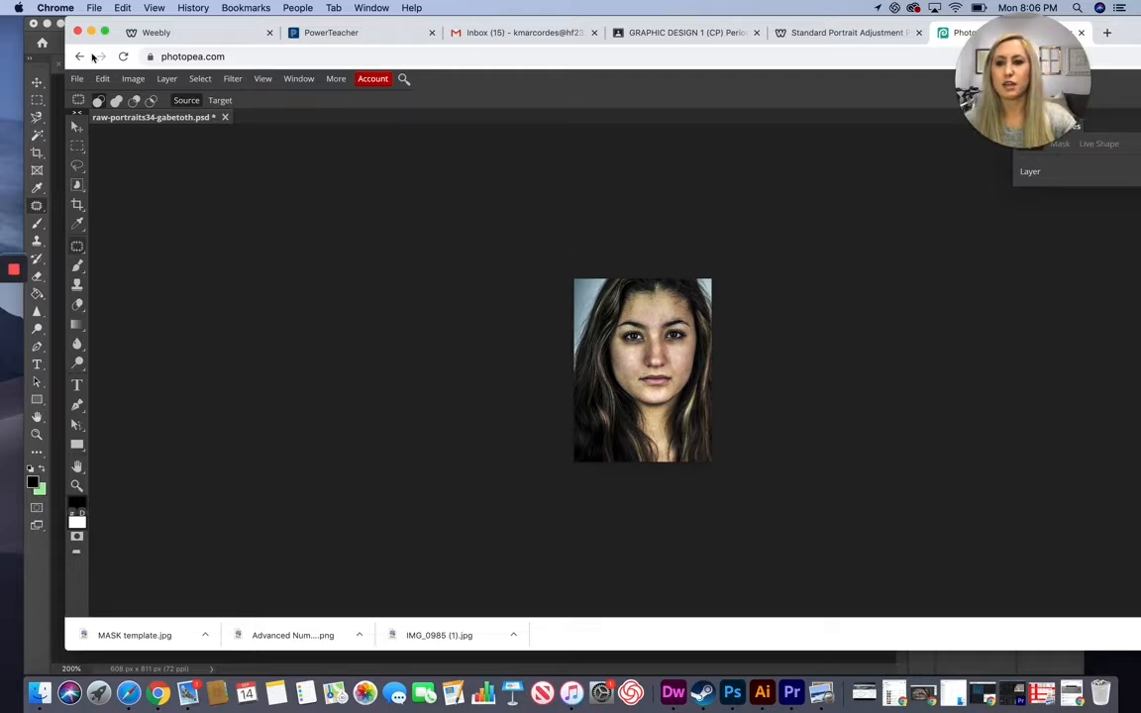
Step: Switch to Photoshop, toggle Background copy to compare the retouch, and merge it into the Background
{"action": "left_click_drag", "start_coordinate": [69, 37], "coordinate": [551, 69]}
{"action": "left_click", "coordinate": [188, 253]}
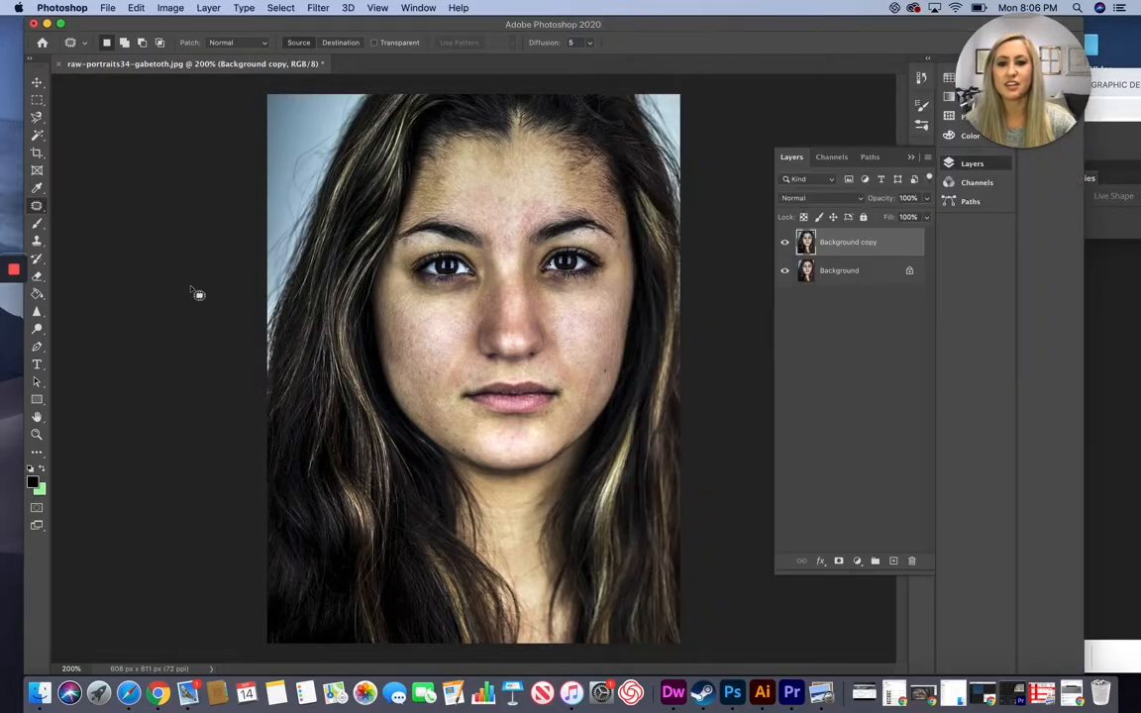
{"action": "left_click", "coordinate": [786, 243]}
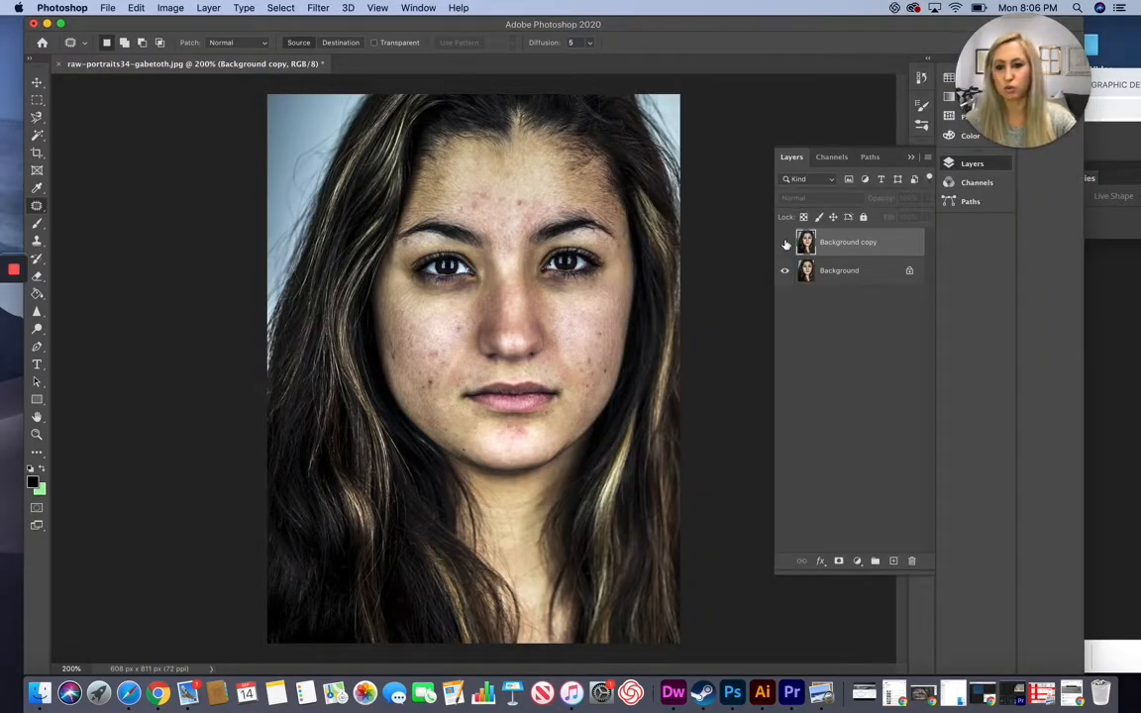
{"action": "left_click", "coordinate": [786, 244]}
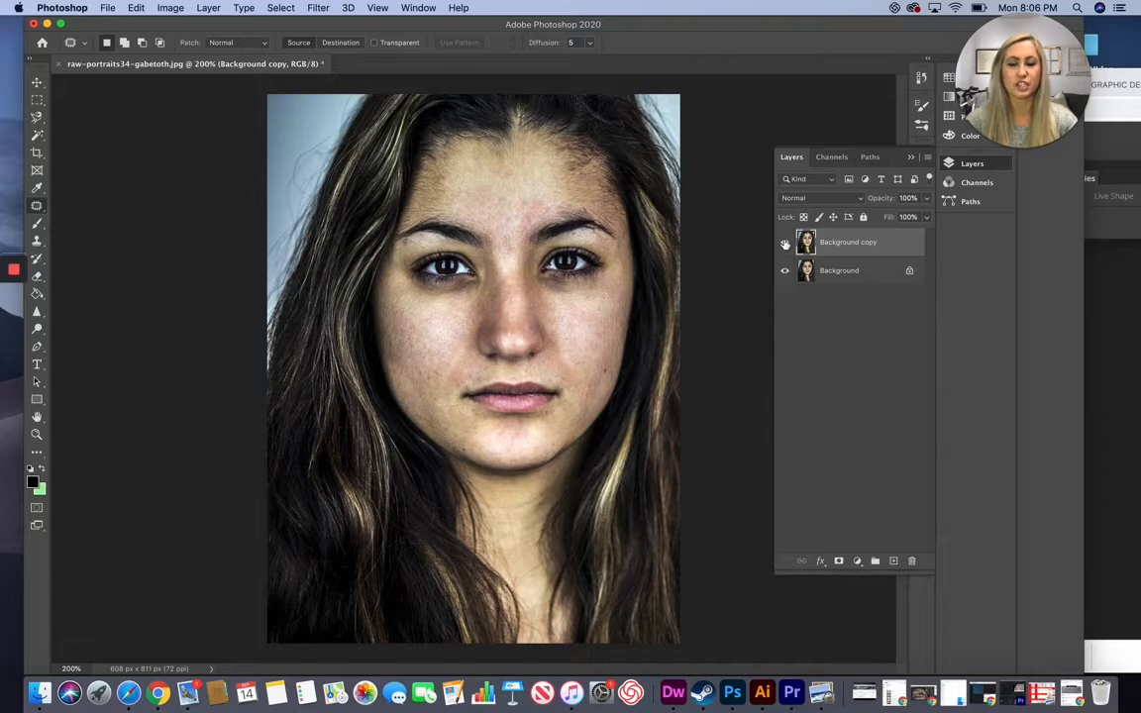
{"action": "key", "text": "super+e"}
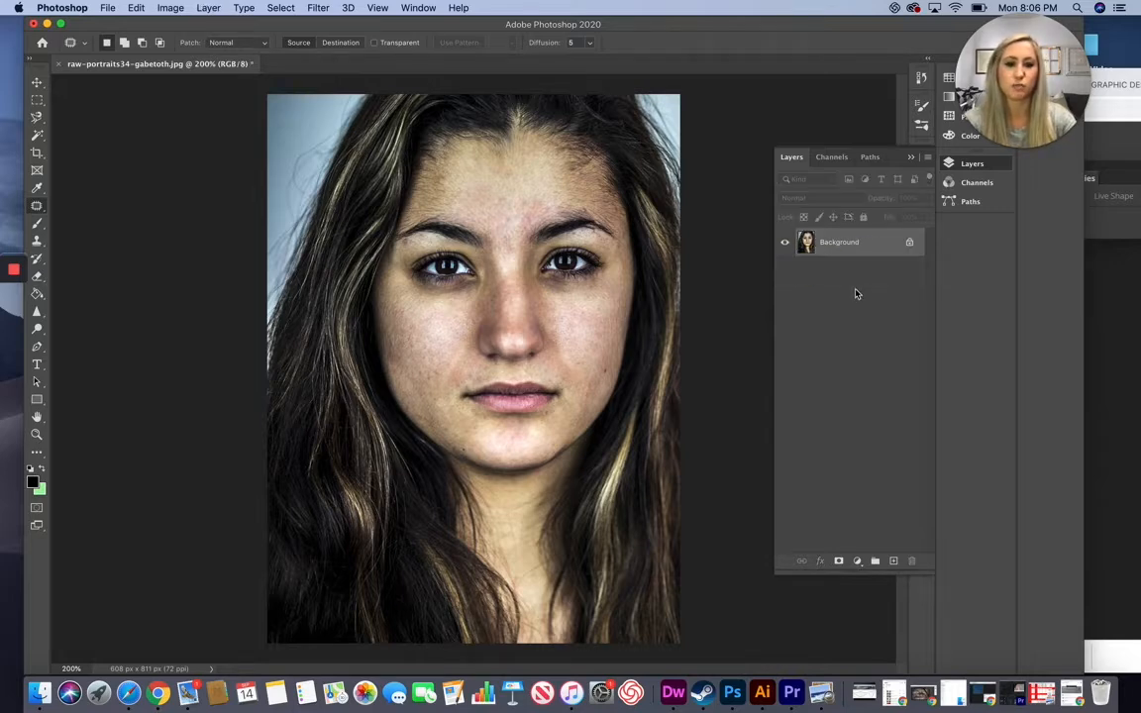
Step: Switch to Photopea, merge the retouched layers, and duplicate the merged Curves 1 layer
{"action": "left_click", "coordinate": [1139, 287]}
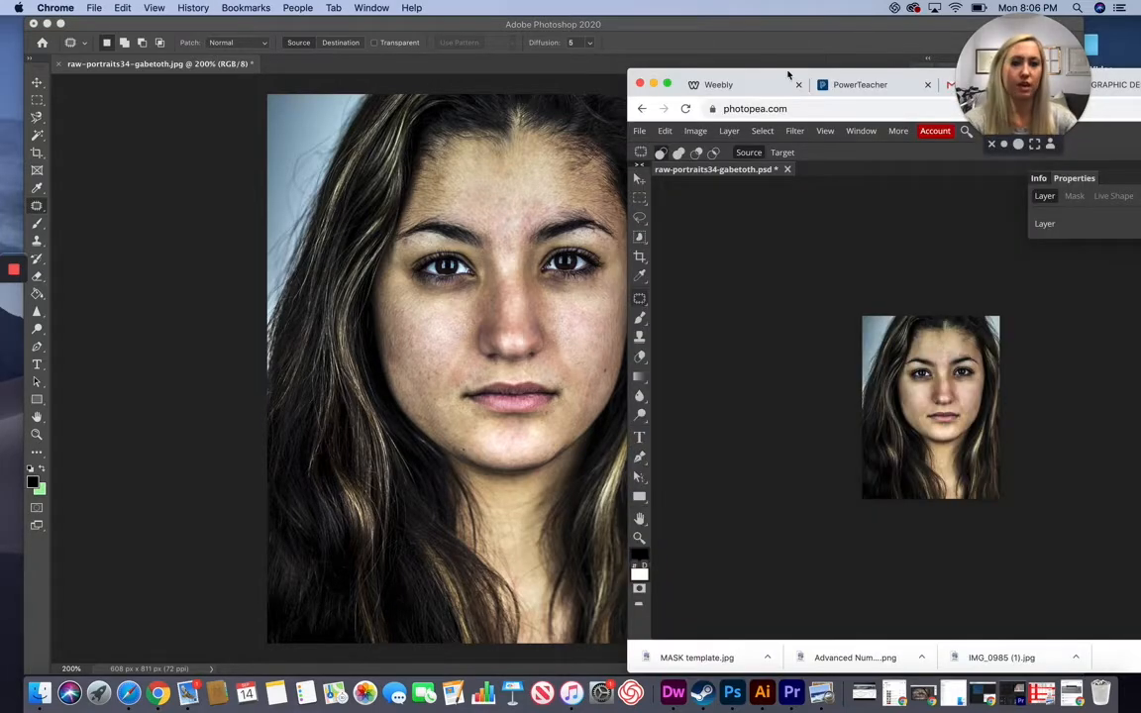
{"action": "left_click_drag", "start_coordinate": [653, 77], "coordinate": [226, 9]}
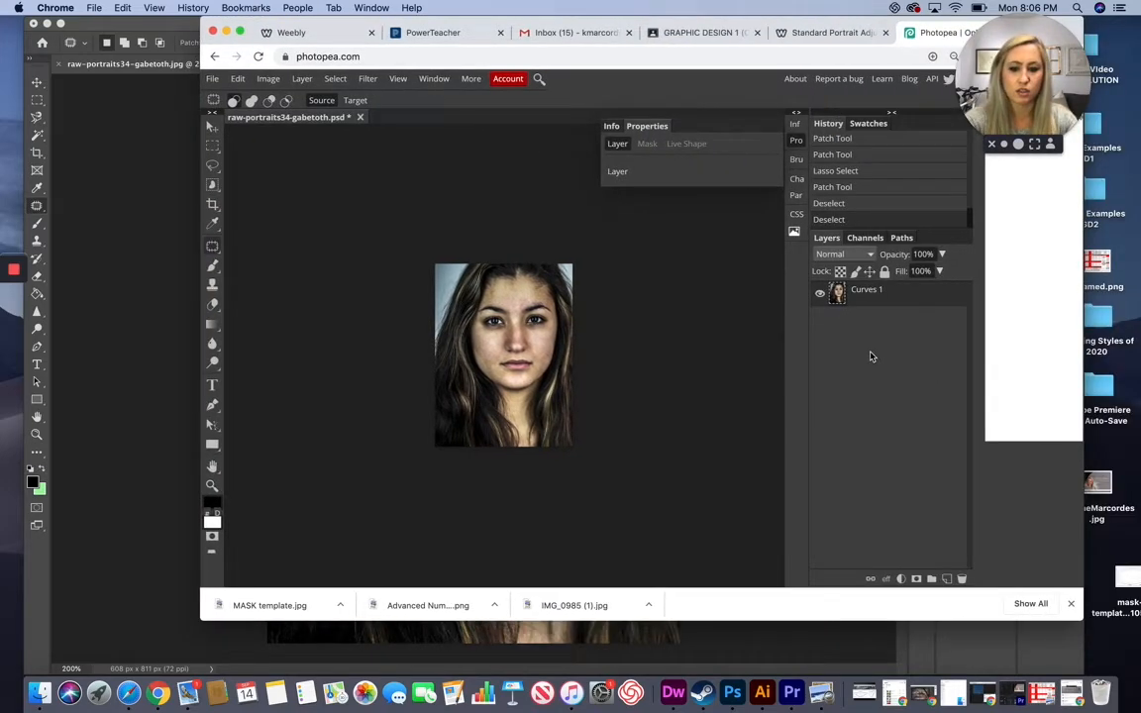
{"action": "key", "text": "super+e"}
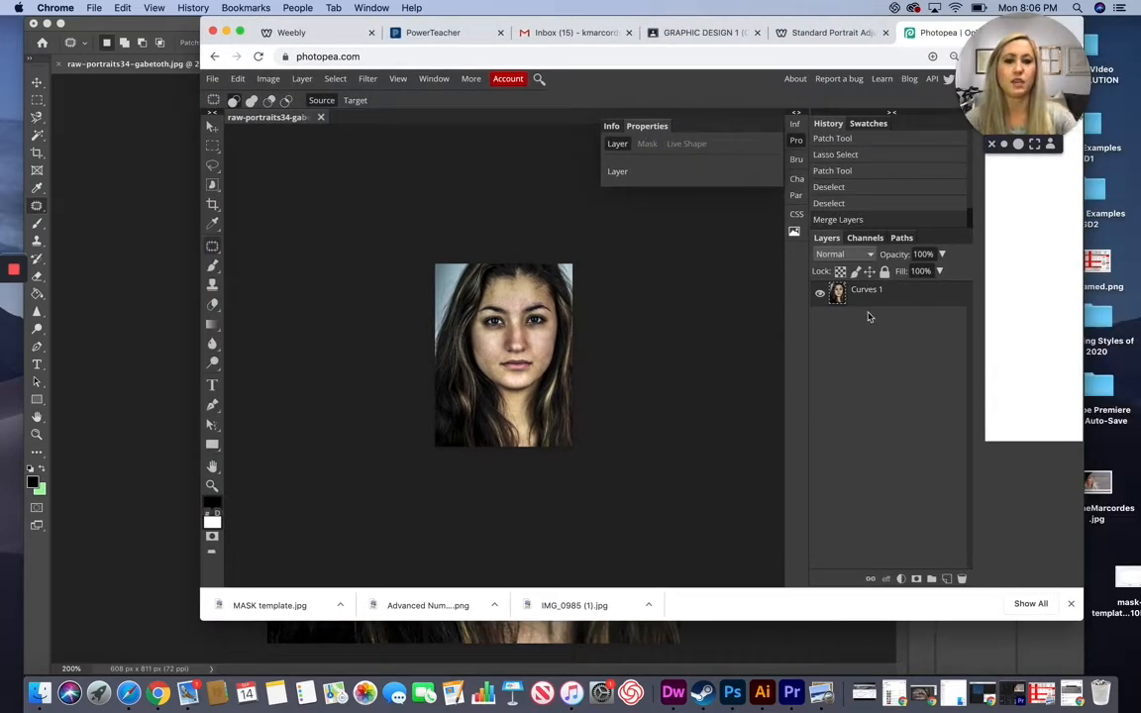
{"action": "left_click_drag", "start_coordinate": [868, 296], "coordinate": [948, 578]}
Step: Switch to Photoshop and duplicate the merged Background layer
{"action": "left_click", "coordinate": [83, 393]}
{"action": "left_click_drag", "start_coordinate": [840, 247], "coordinate": [897, 562]}
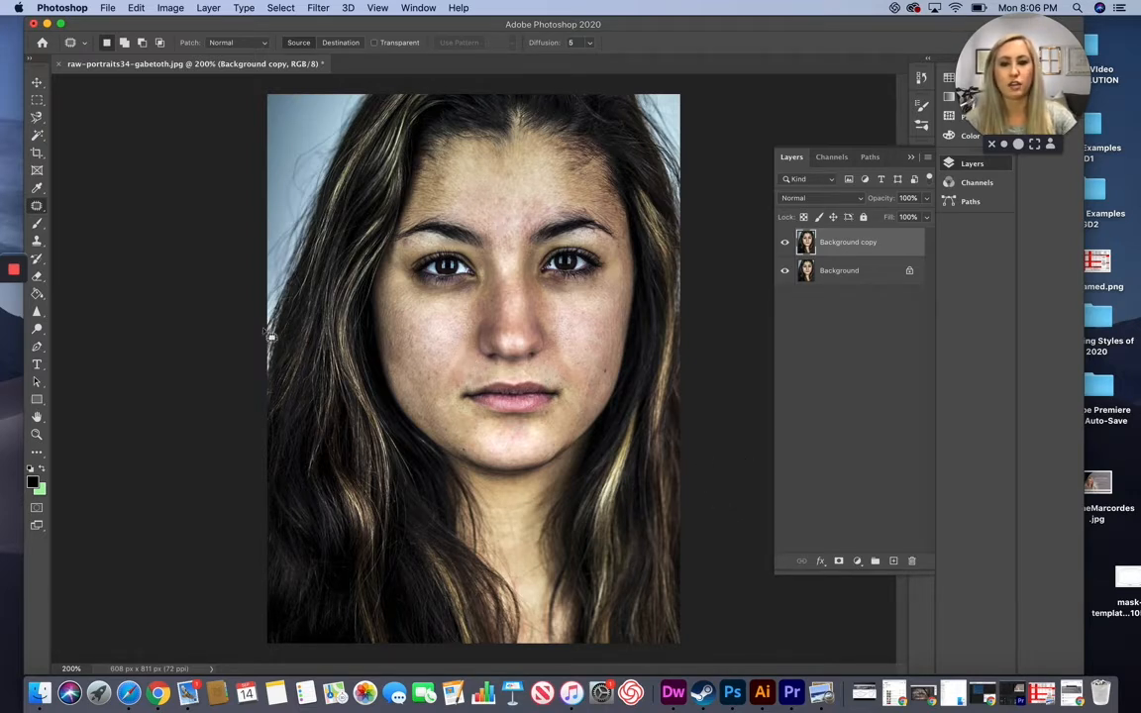
Step: Lighten the irises of both eyes on Background copy with a small Dodge Tool brush, range Midtones and exposure 17%
{"action": "key", "text": "super+plus"}
{"action": "key", "text": "super+plus"}
{"action": "key", "text": "super+plus"}
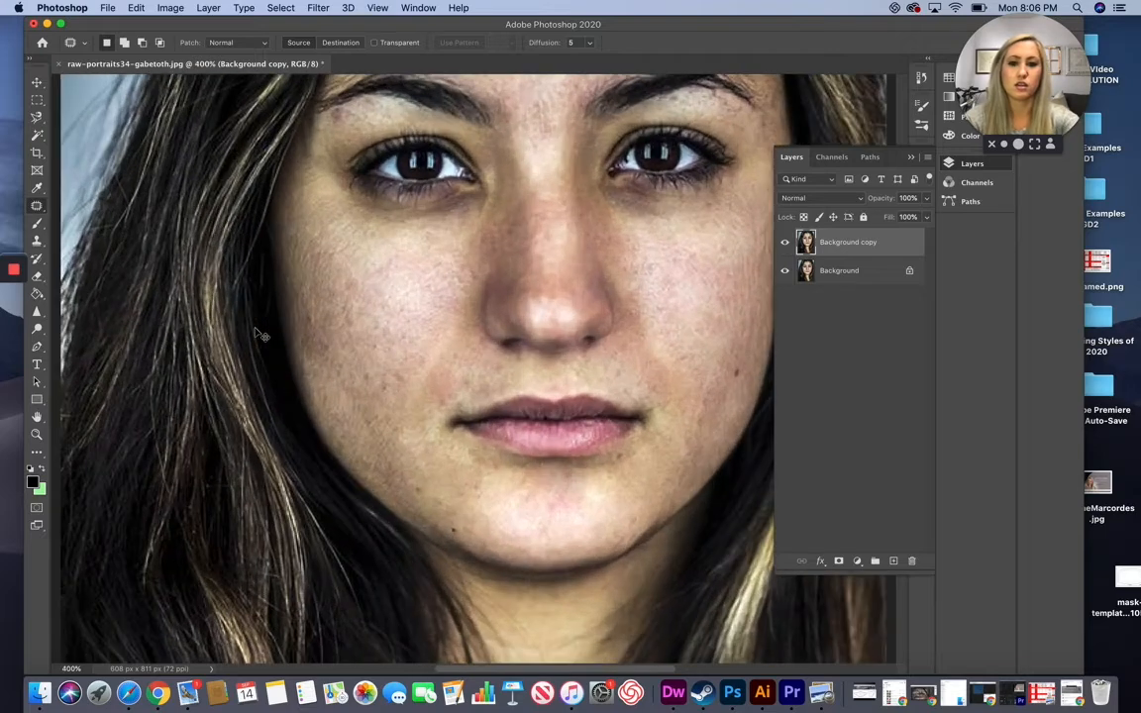
{"action": "scroll", "coordinate": [288, 461], "scroll_direction": "up", "scroll_amount": 5}
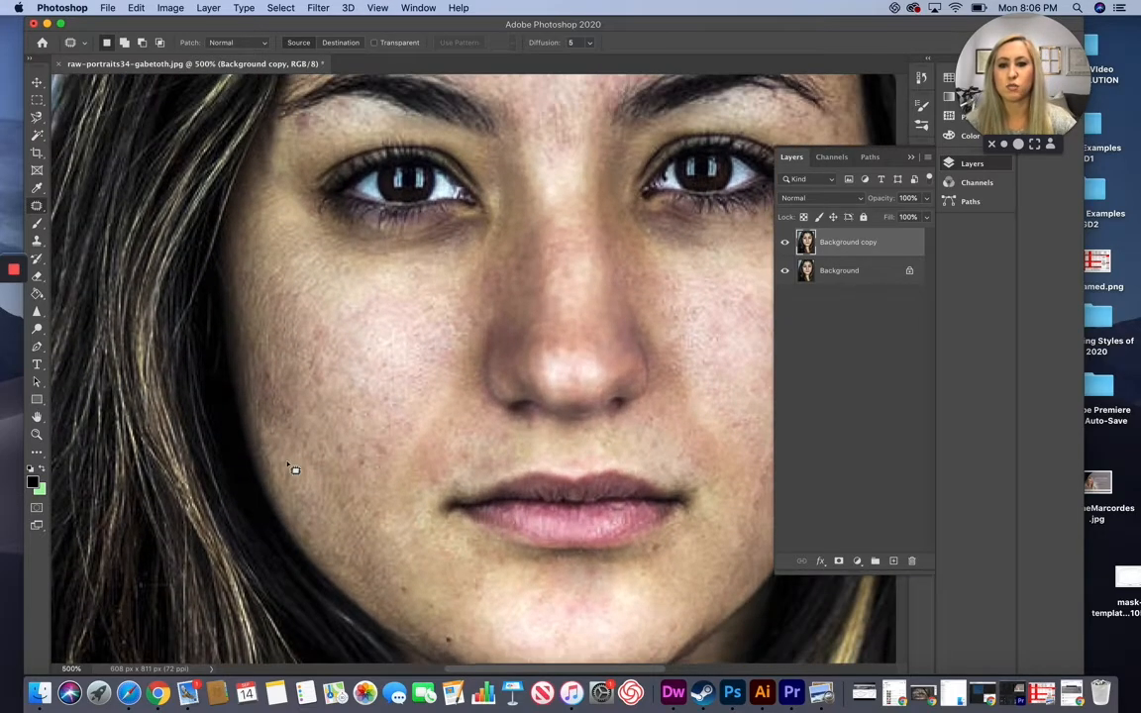
{"action": "scroll", "coordinate": [581, 673], "scroll_direction": "right", "scroll_amount": 4}
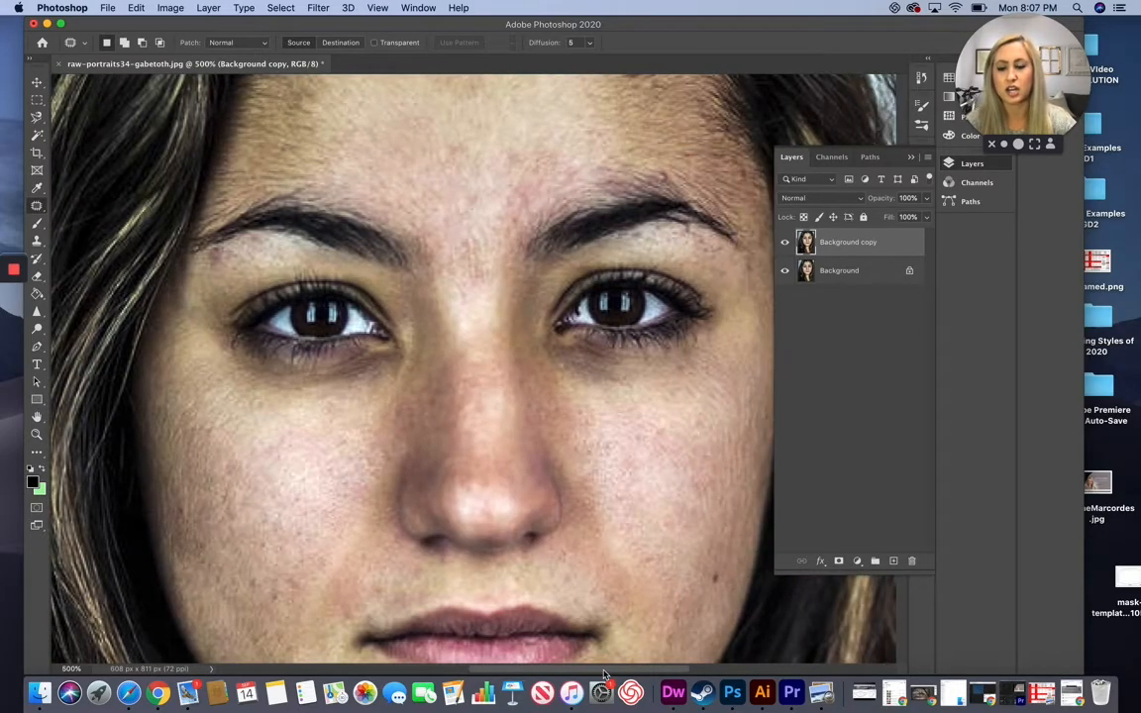
{"action": "left_click", "coordinate": [37, 330]}
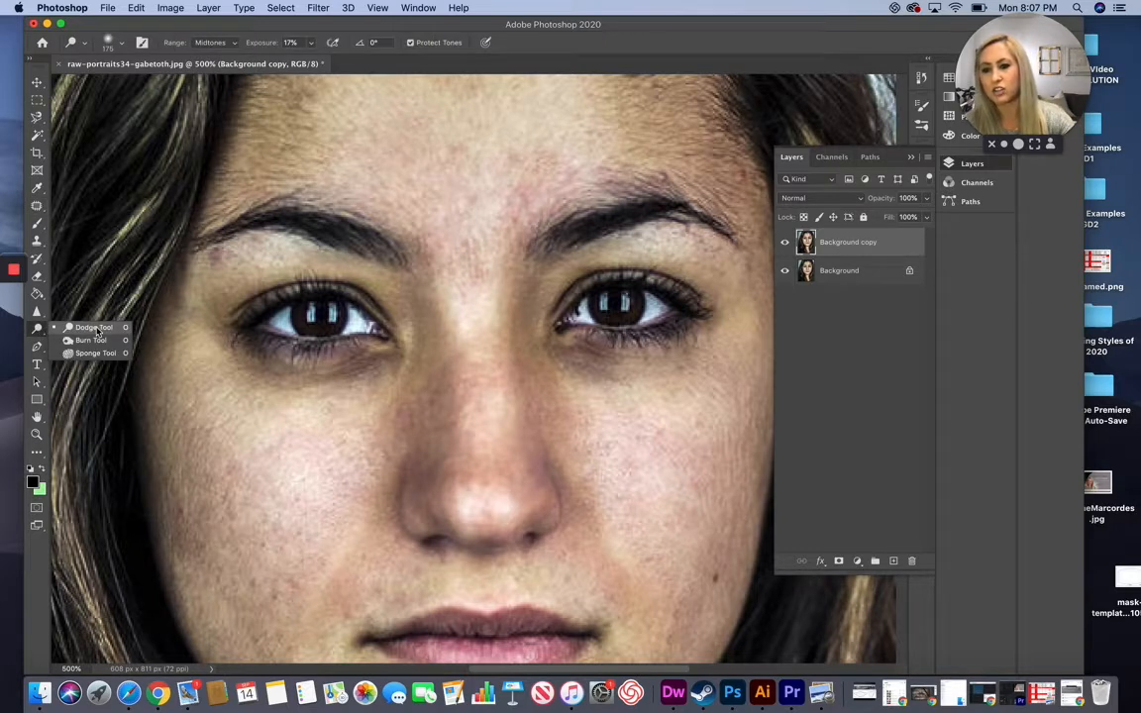
{"action": "left_click", "coordinate": [95, 328]}
{"action": "key", "text": "bracketleft"}
{"action": "key", "text": "bracketleft"}
{"action": "key", "text": "bracketleft"}
{"action": "key", "text": "bracketleft"}
{"action": "key", "text": "bracketleft"}
{"action": "key", "text": "bracketleft"}
{"action": "key", "text": "bracketleft"}
{"action": "key", "text": "bracketleft"}
{"action": "key", "text": "bracketleft"}
{"action": "key", "text": "bracketleft"}
{"action": "key", "text": "bracketleft"}
{"action": "key", "text": "bracketleft"}
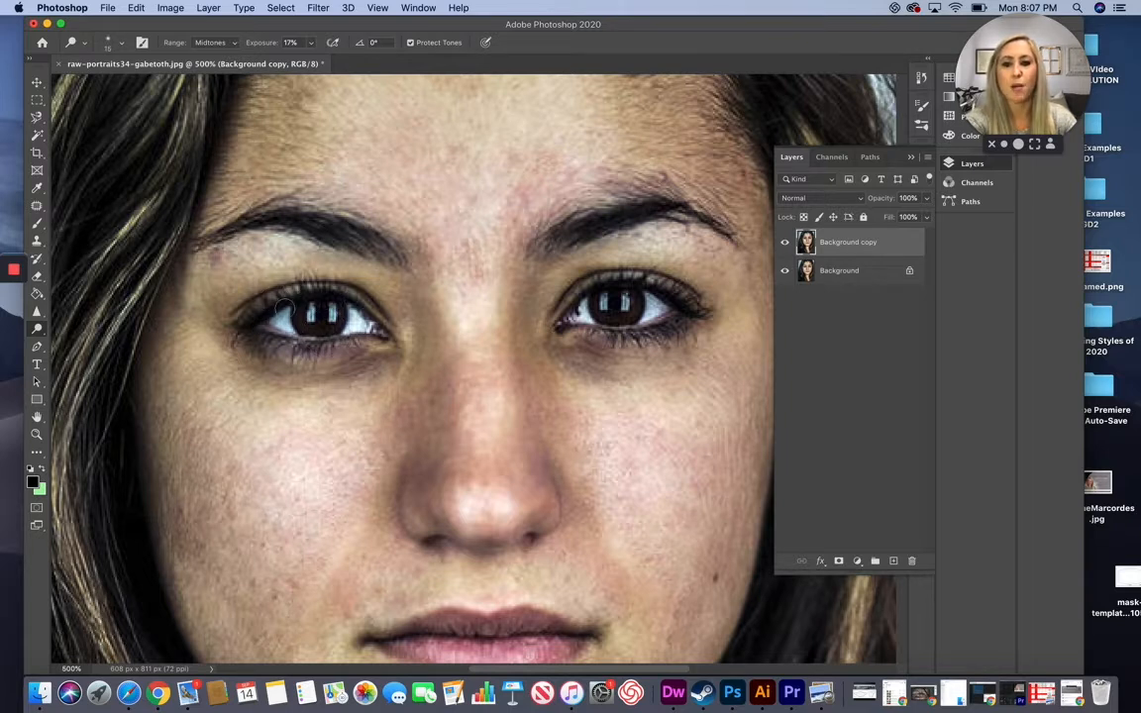
{"action": "key", "text": "bracketleft"}
{"action": "key", "text": "bracketleft"}
{"action": "key", "text": "bracketleft"}
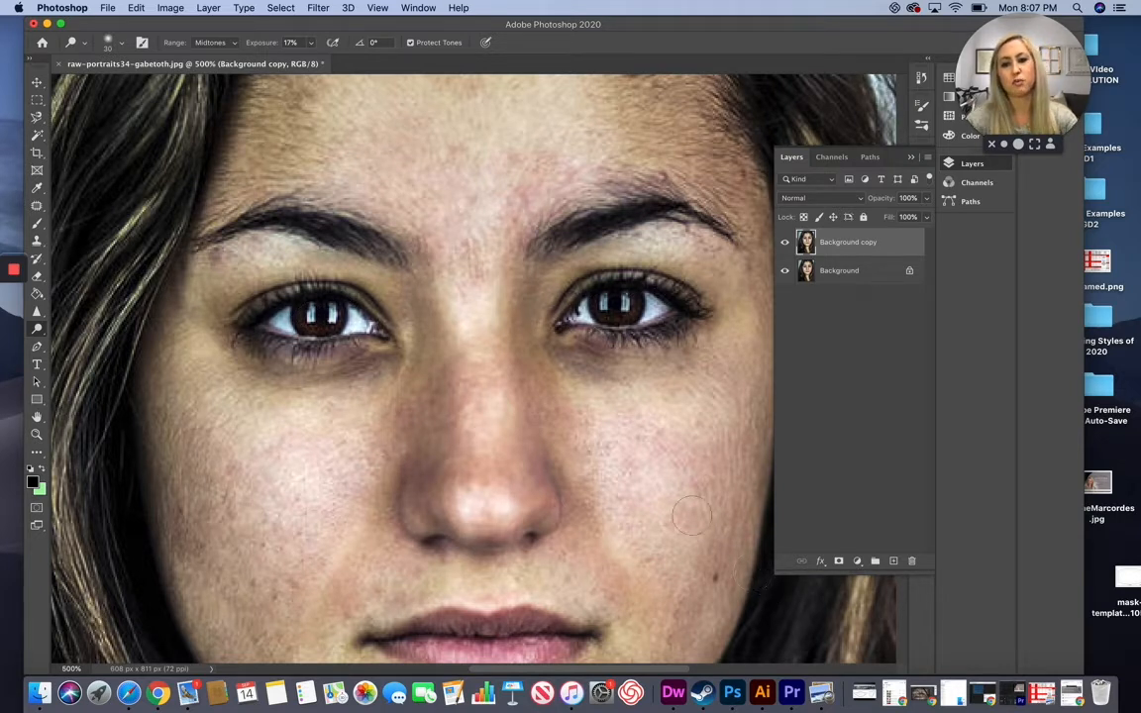
Step: Toggle the visibility of Background copy to compare the lightened eyes with the original
{"action": "left_click", "coordinate": [785, 243]}
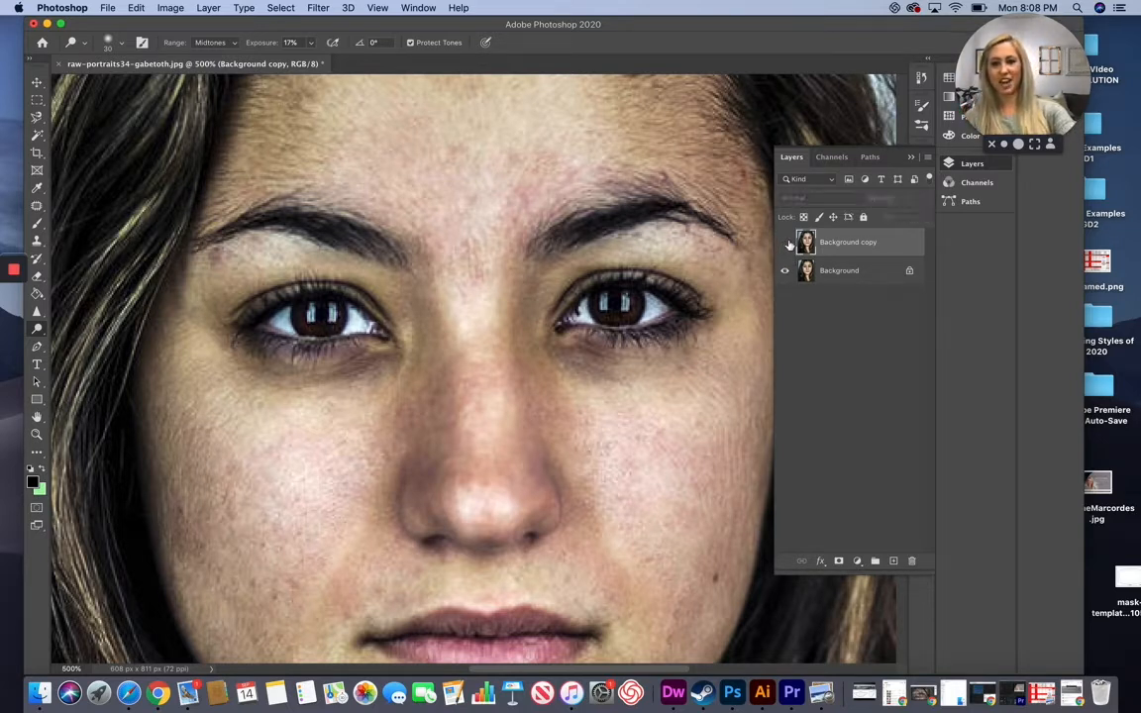
{"action": "left_click", "coordinate": [786, 243]}
{"action": "left_click", "coordinate": [786, 242]}
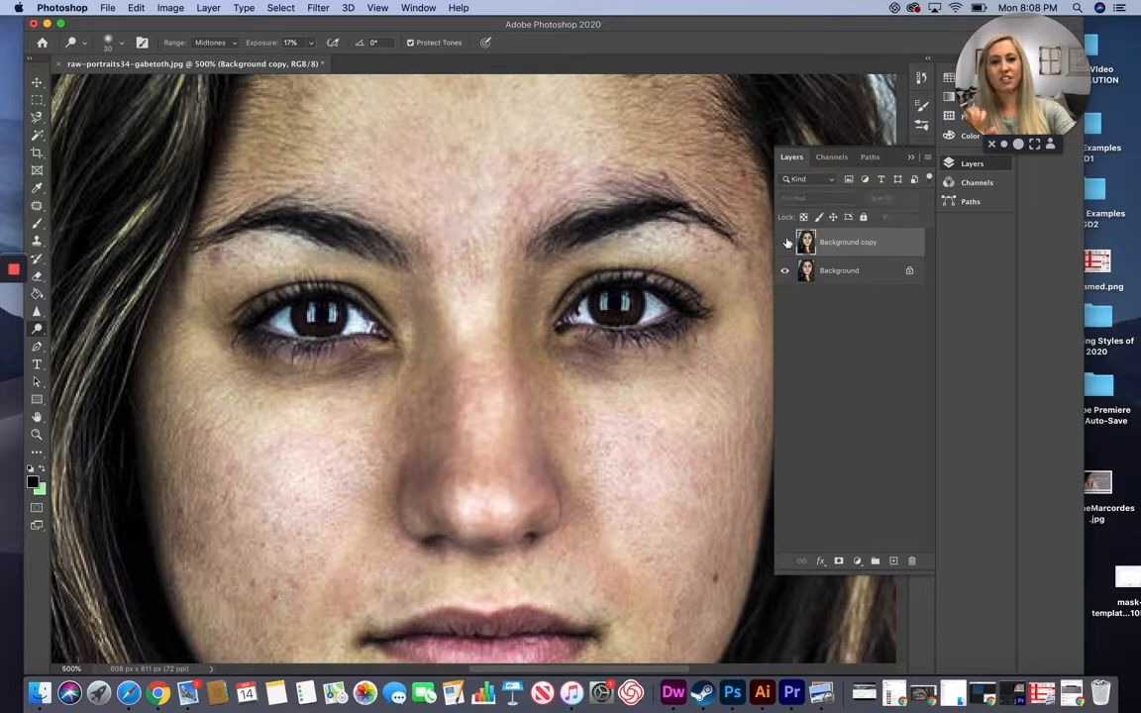
{"action": "left_click", "coordinate": [786, 243]}
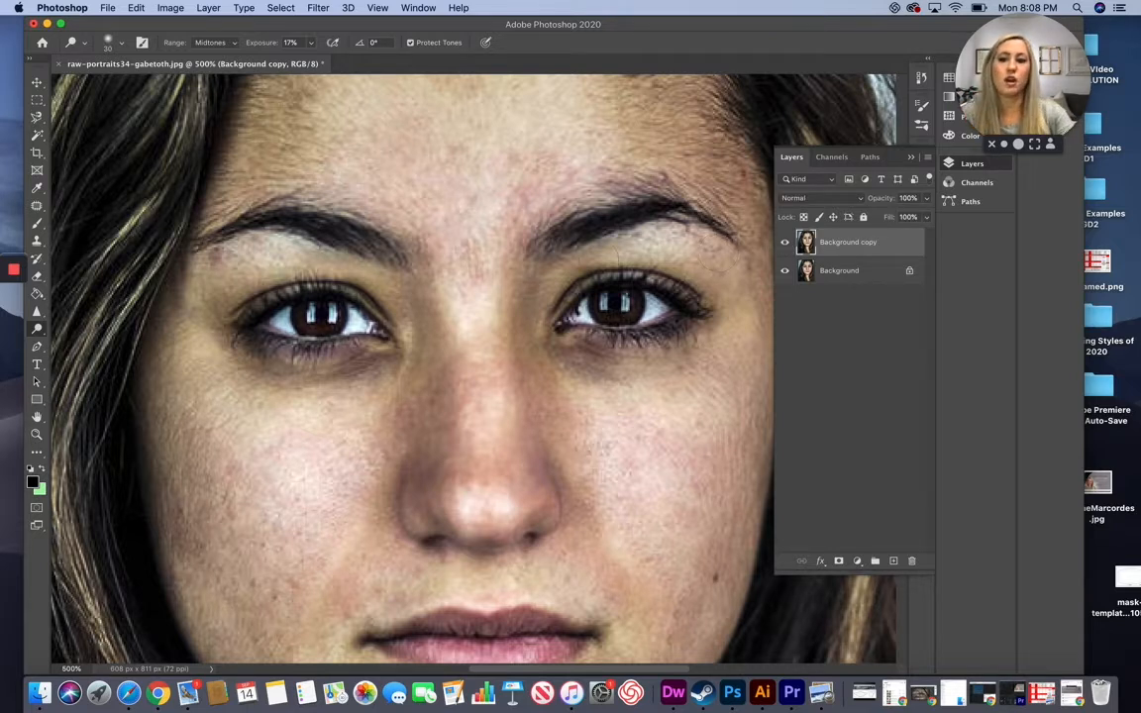
Step: Sharpen both eyes with the Sharpen Tool at brush size 60 and 50% strength
{"action": "left_click", "coordinate": [38, 329]}
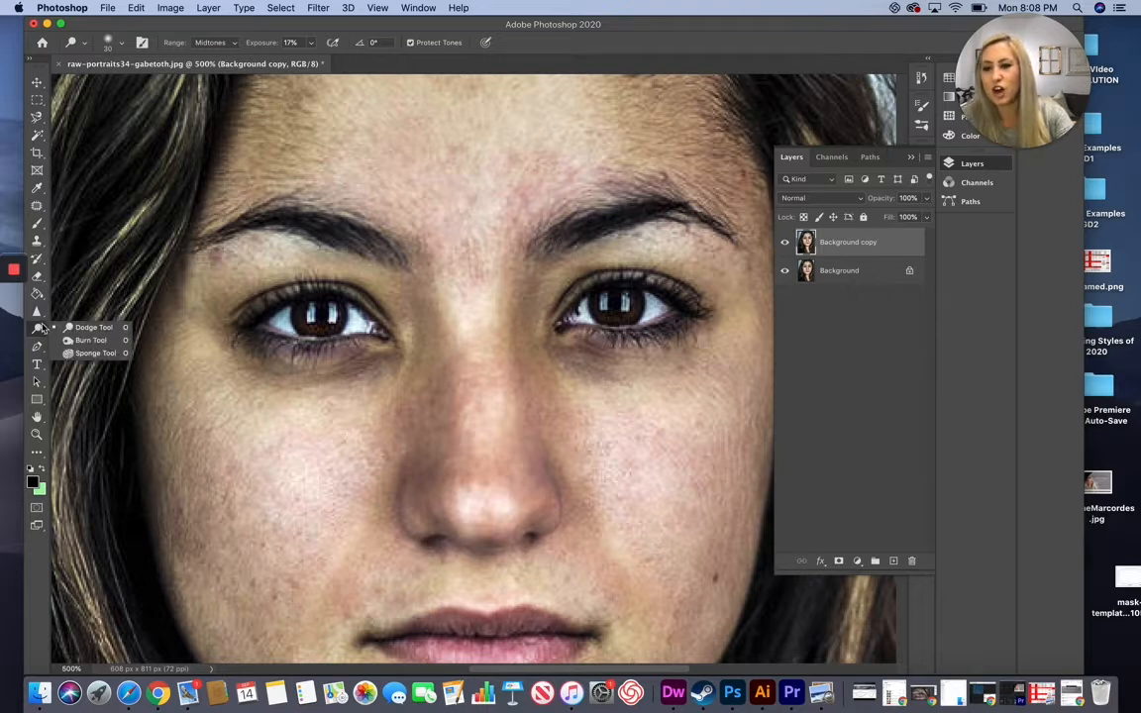
{"action": "left_click", "coordinate": [38, 311]}
{"action": "left_click", "coordinate": [99, 325]}
{"action": "key", "text": "bracketleft"}
{"action": "key", "text": "bracketleft"}
{"action": "key", "text": "bracketleft"}
{"action": "key", "text": "bracketleft"}
{"action": "key", "text": "bracketleft"}
{"action": "key", "text": "bracketleft"}
{"action": "key", "text": "bracketleft"}
{"action": "key", "text": "bracketleft"}
{"action": "key", "text": "bracketleft"}
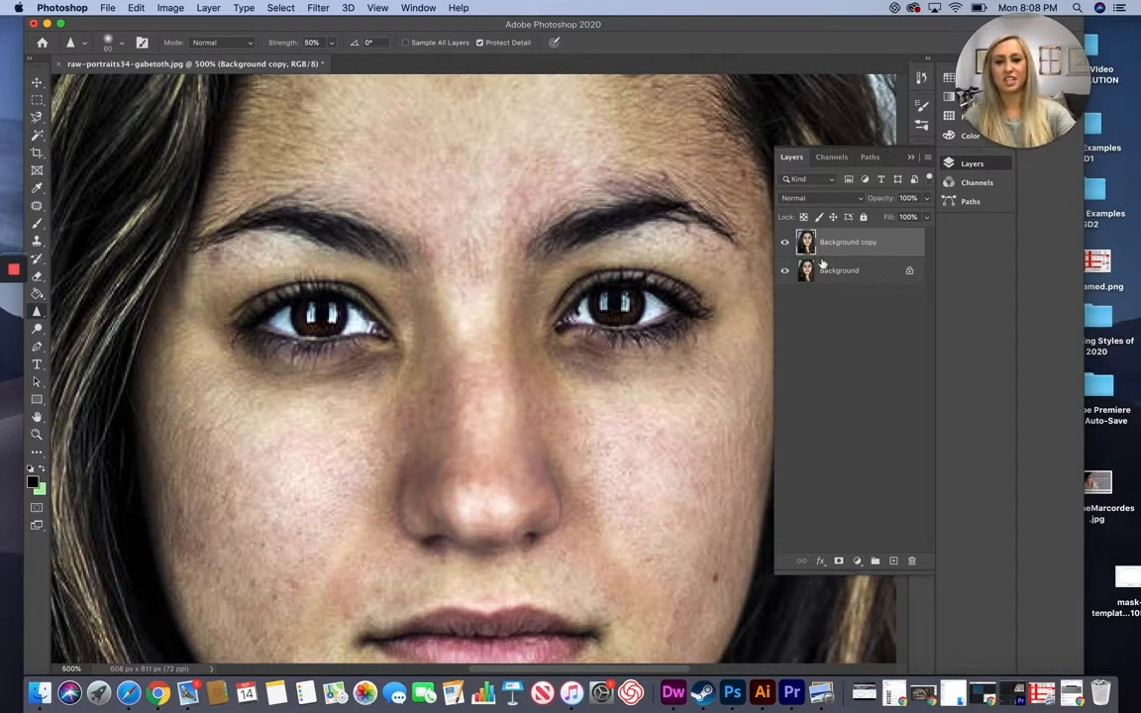
Step: Toggle Background copy to compare the sharpened eyes, and review the whole portrait
{"action": "left_click", "coordinate": [787, 242]}
{"action": "left_click", "coordinate": [787, 243]}
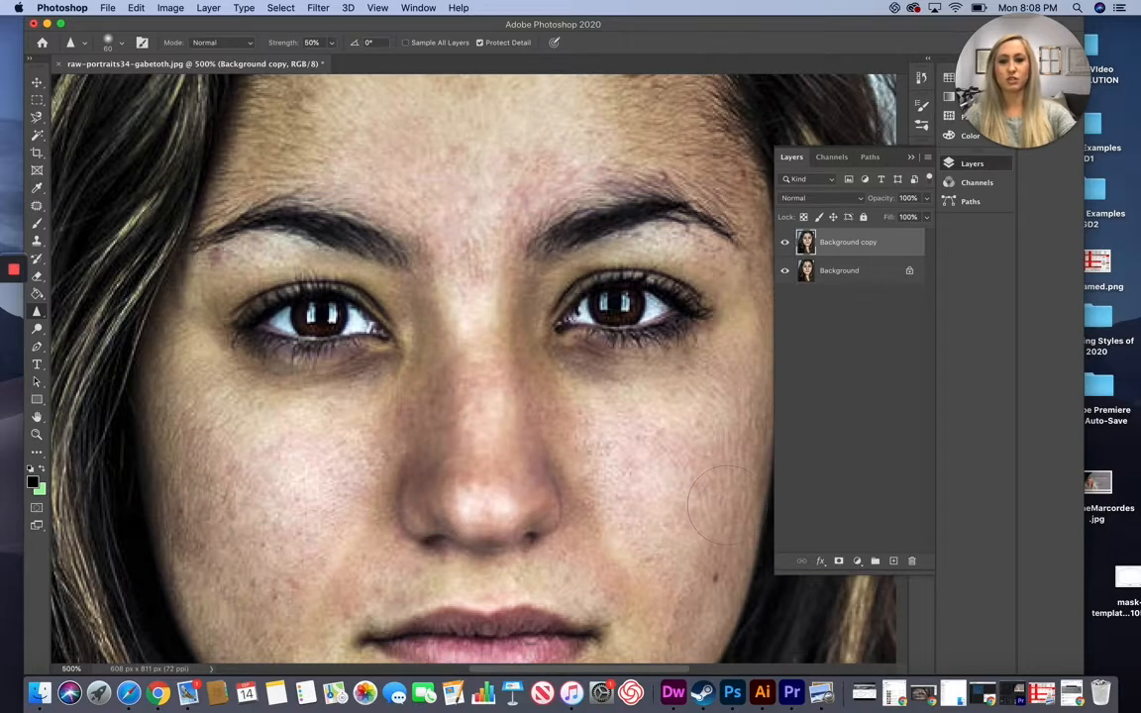
{"action": "scroll", "coordinate": [535, 466], "scroll_direction": "down", "scroll_amount": 3}
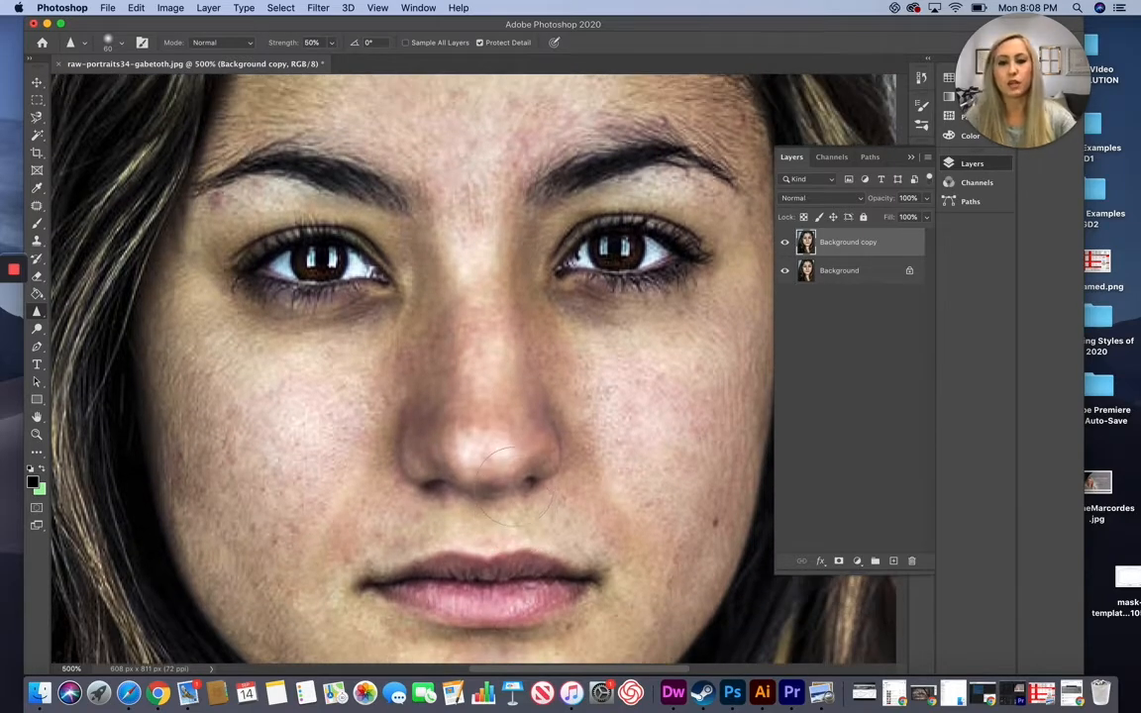
{"action": "key", "text": "super+minus"}
{"action": "key", "text": "super+minus"}
{"action": "key", "text": "super+minus"}
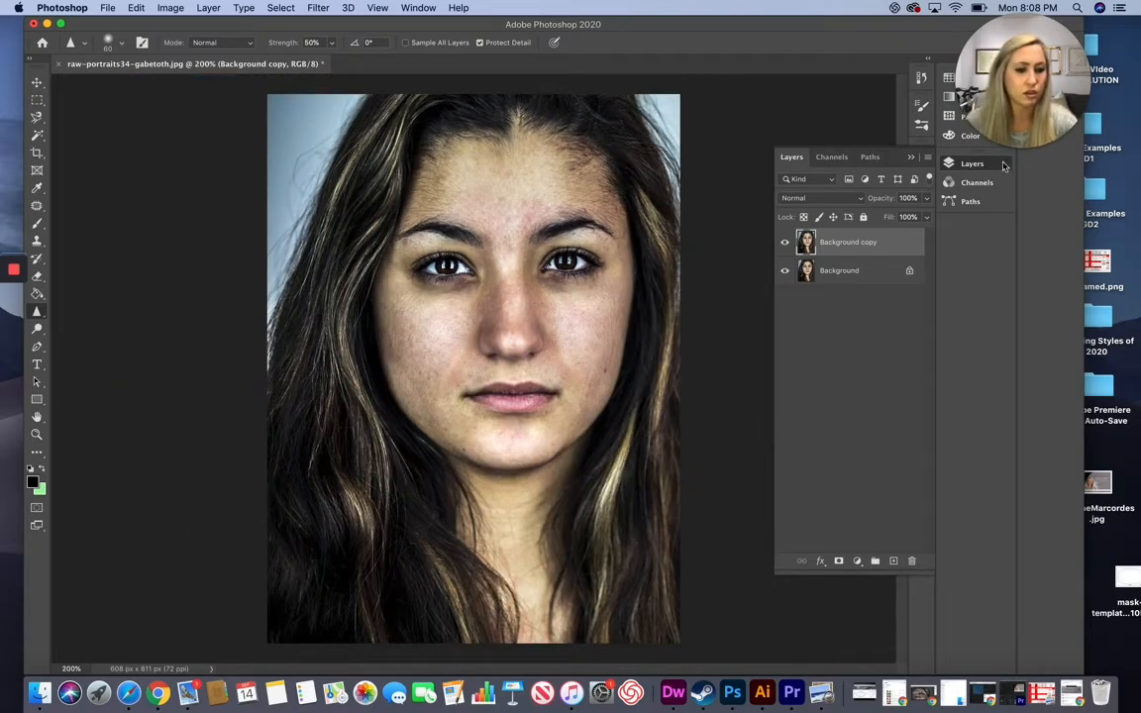
Step: Switch to Photopea and lighten the iris of the eye at the left of the portrait with the Dodge Tool, Midtones, 50% exposure
{"action": "left_click_drag", "start_coordinate": [872, 32], "coordinate": [975, 195]}
{"action": "left_click", "coordinate": [547, 125]}
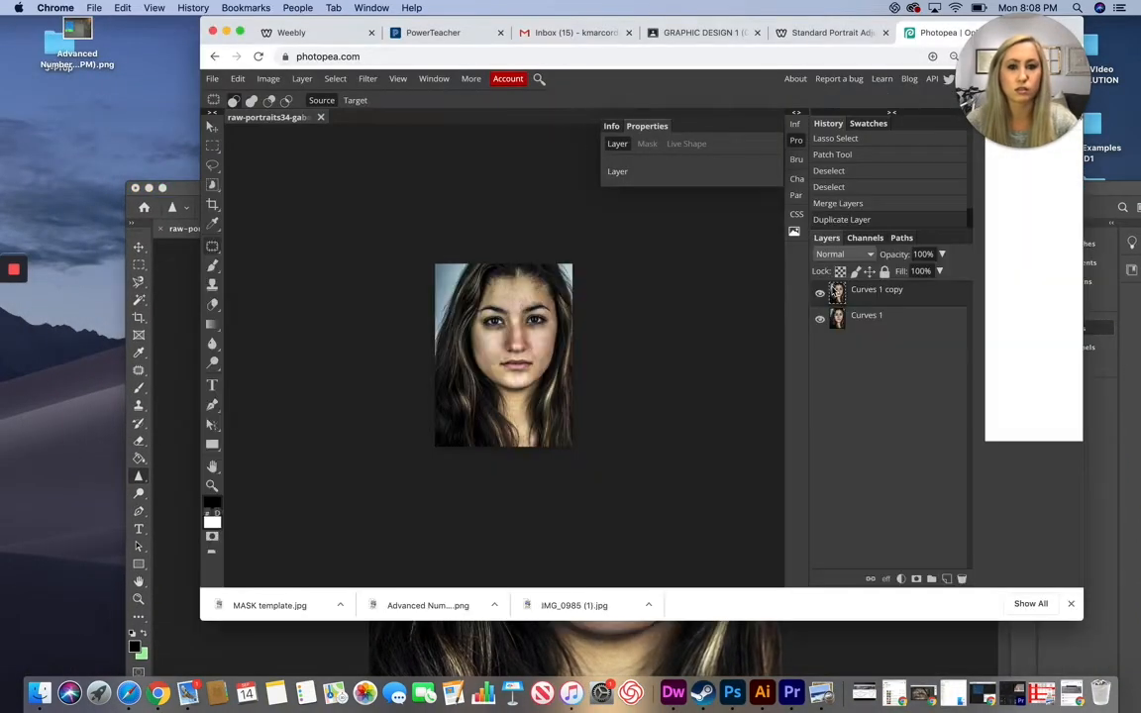
{"action": "key", "text": "super+equal"}
{"action": "key", "text": "super+equal"}
{"action": "key", "text": "super+equal"}
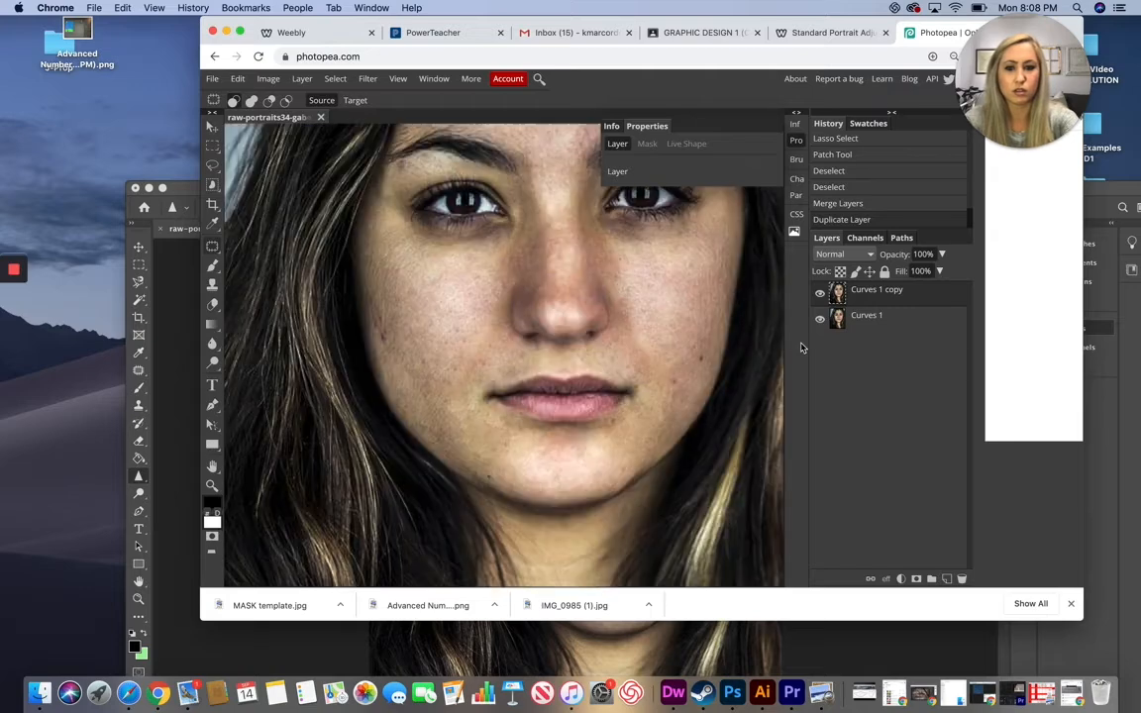
{"action": "scroll", "coordinate": [615, 413], "scroll_direction": "up", "scroll_amount": 5}
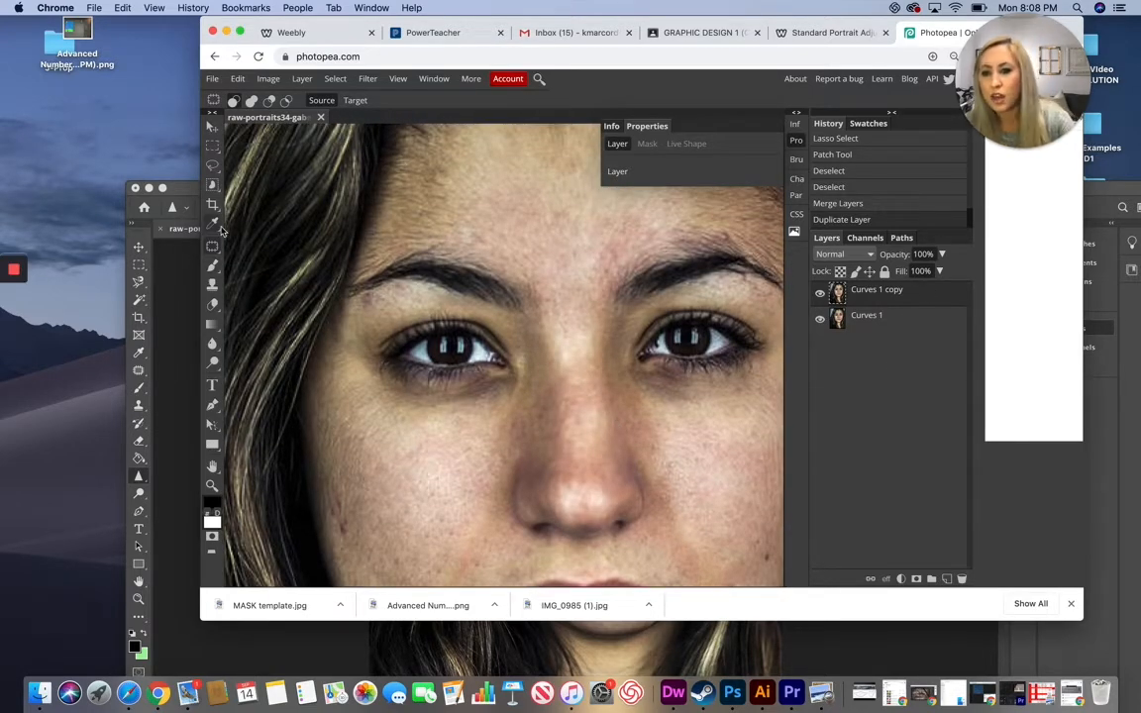
{"action": "left_click", "coordinate": [212, 362]}
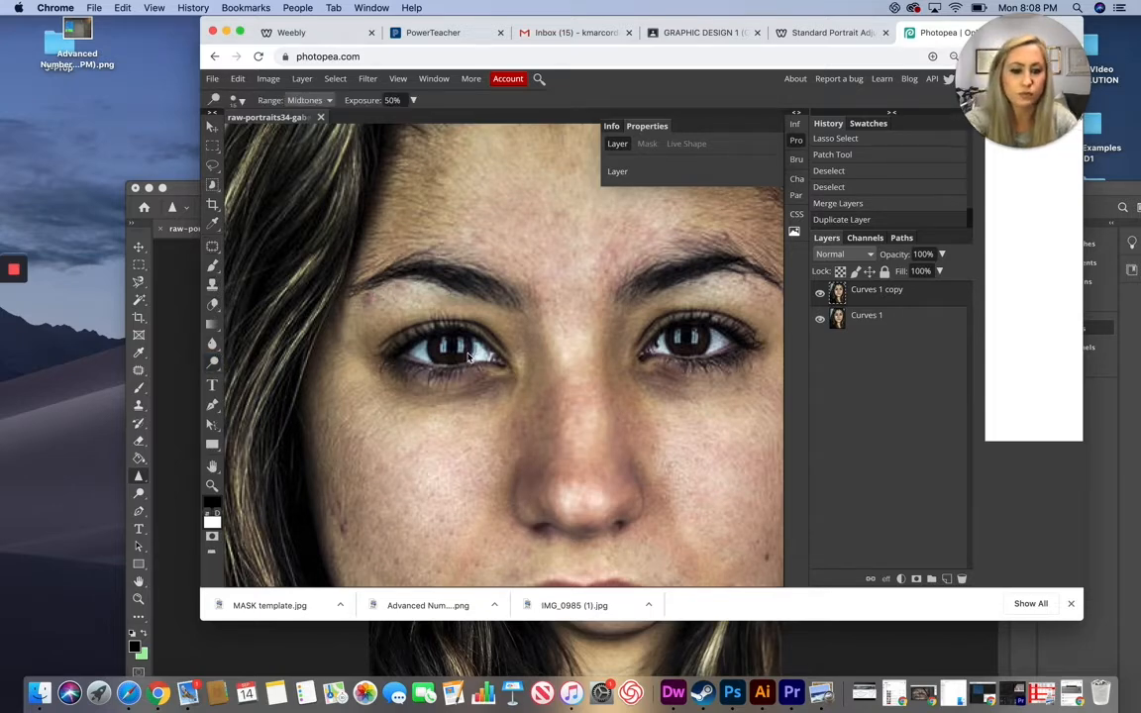
{"action": "scroll", "coordinate": [474, 357], "scroll_direction": "up", "scroll_amount": 1}
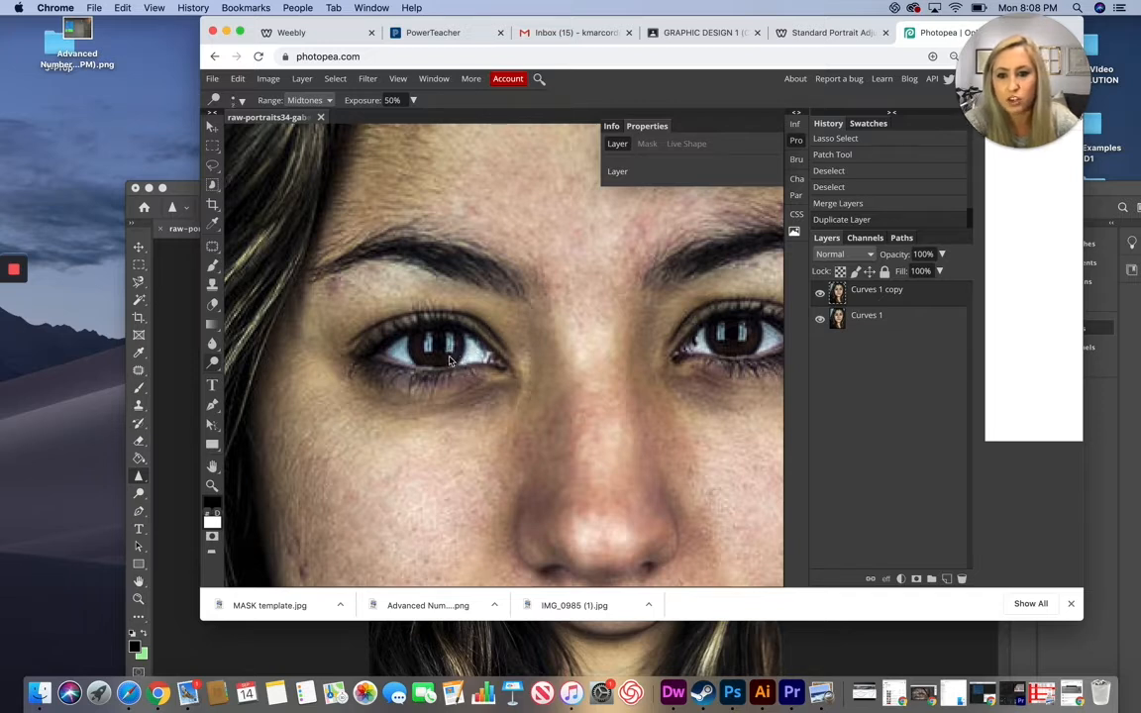
{"action": "mouse_move", "coordinate": [395, 328]}
{"action": "left_mouse_down"}
{"action": "mouse_move", "coordinate": [385, 326]}
{"action": "mouse_move", "coordinate": [411, 317]}
{"action": "left_mouse_up"}
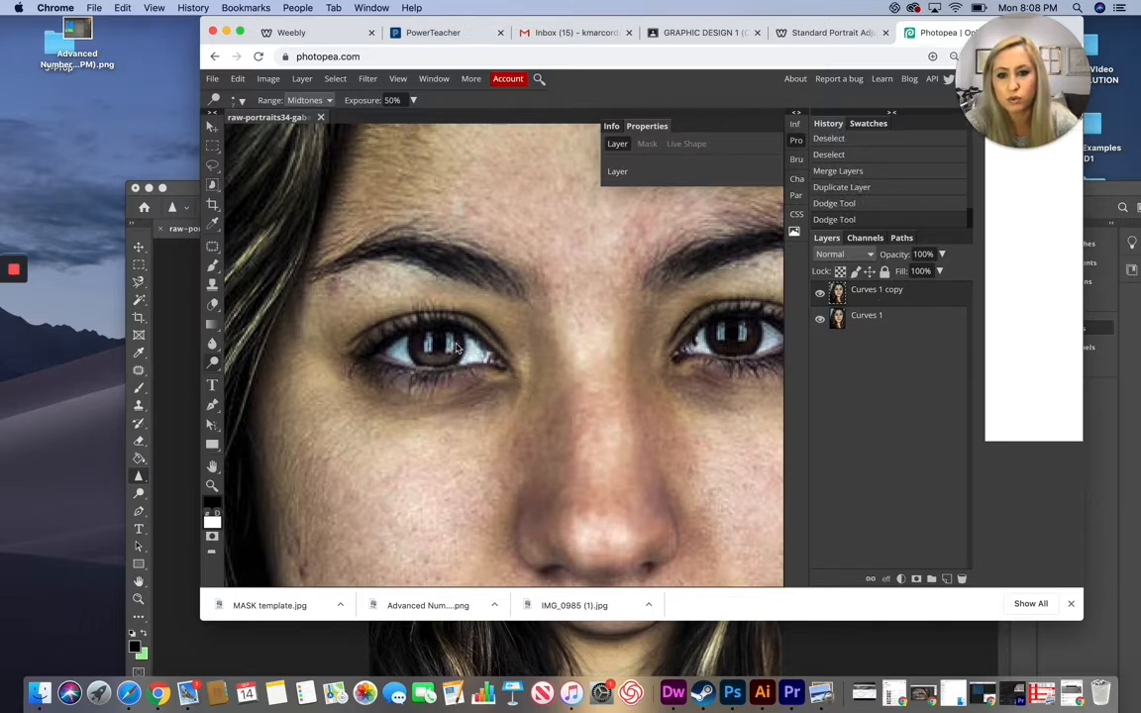
Step: Try to undo the last dodge stroke, and set the Dodge Tool's exposure to 10%
{"action": "left_click", "coordinate": [123, 8]}
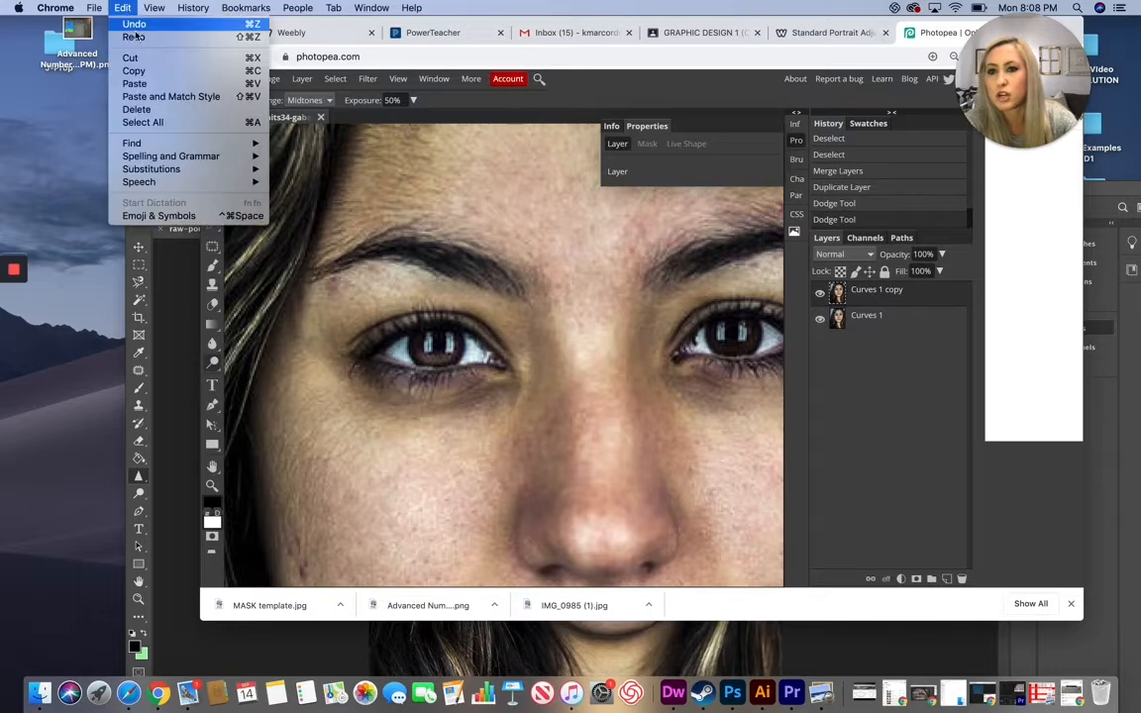
{"action": "left_click", "coordinate": [135, 26]}
{"action": "left_click", "coordinate": [398, 100]}
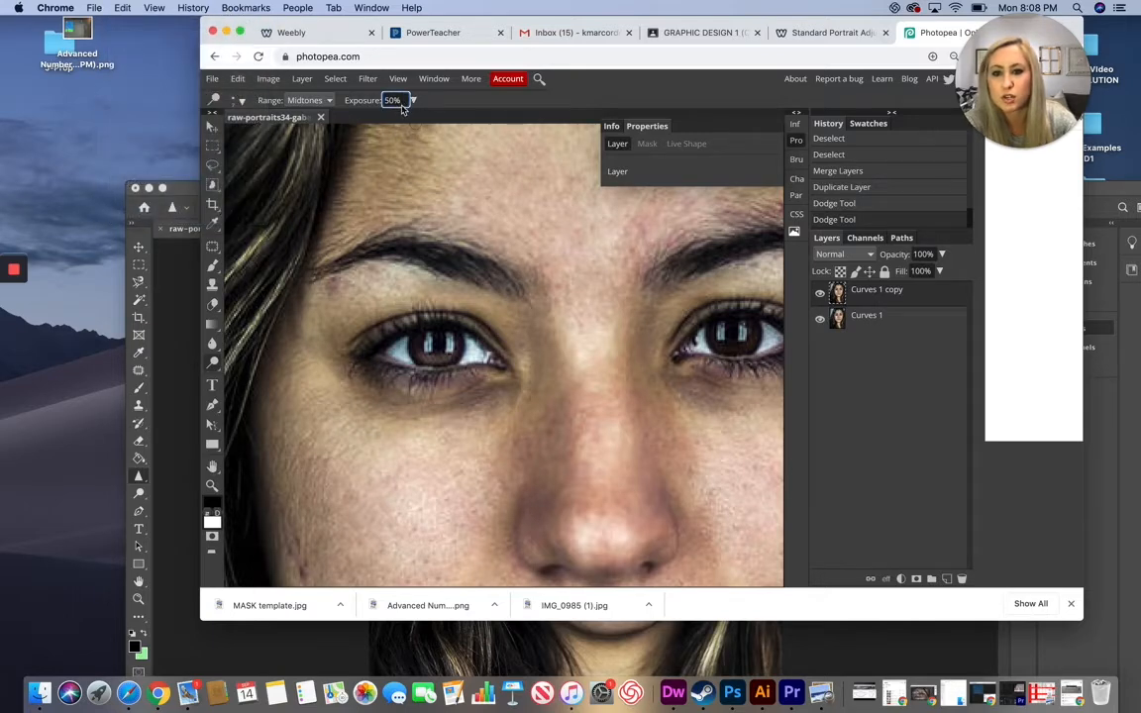
{"action": "left_click_drag", "start_coordinate": [401, 103], "coordinate": [342, 99]}
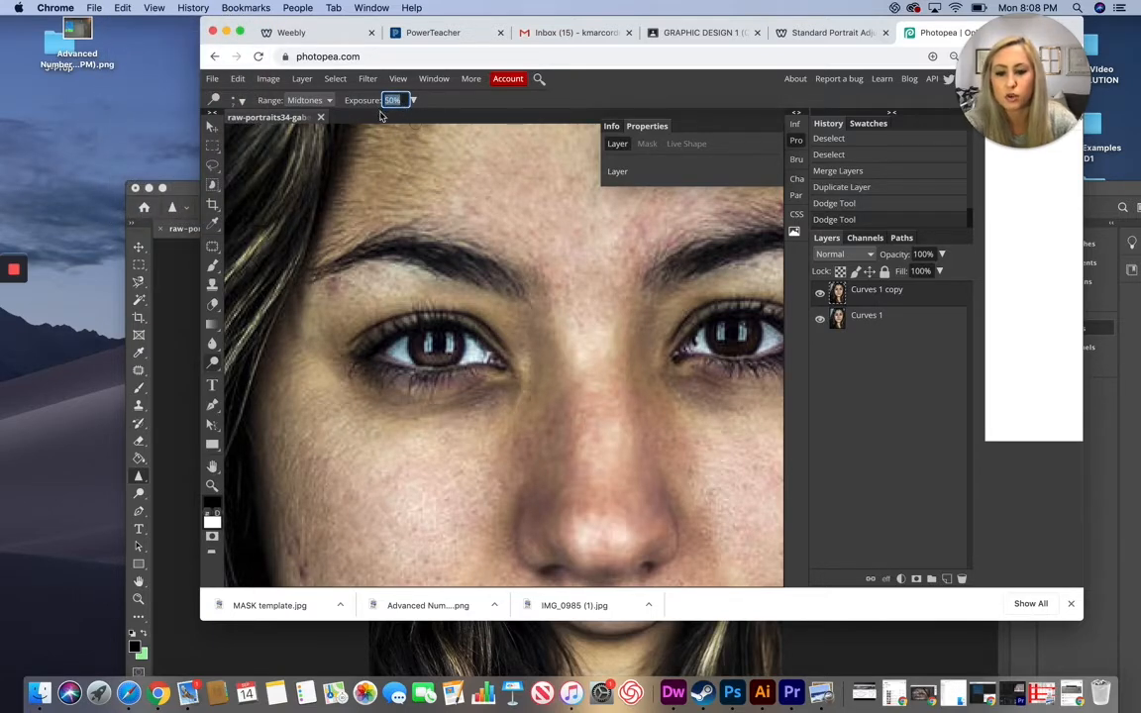
{"action": "type", "text": "10"}
{"action": "key", "text": "Return"}
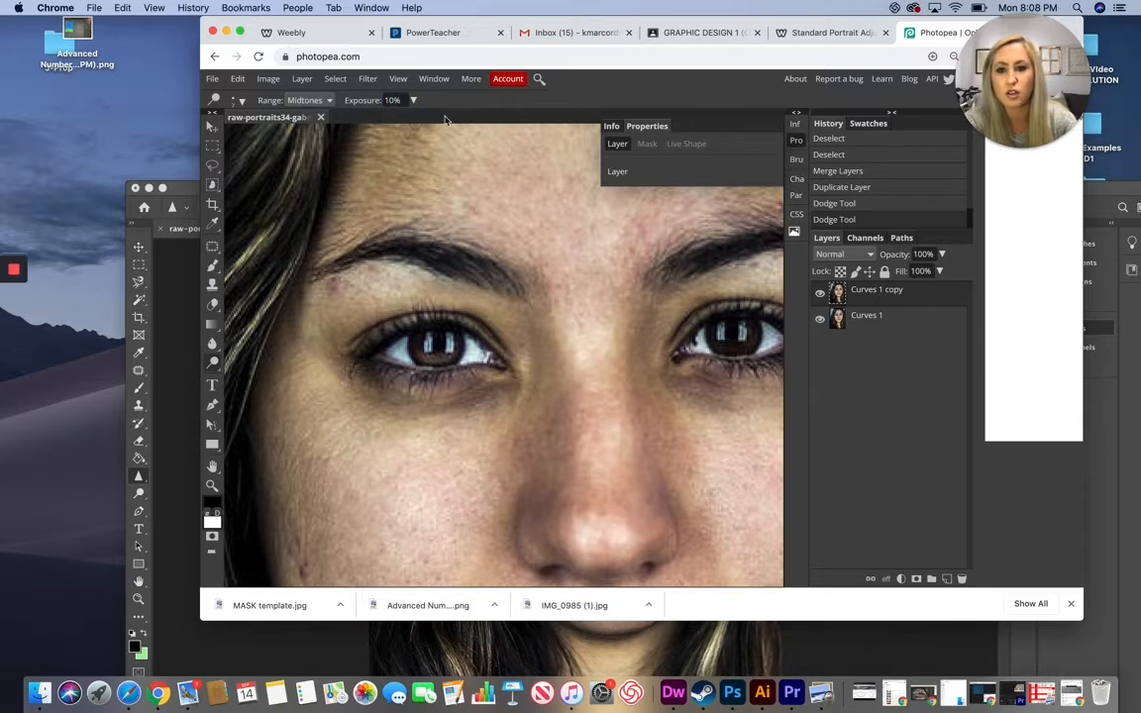
Step: Undo the last dodge stroke and lighten the irises of both eyes with the Dodge Tool at 10% exposure
{"action": "left_click", "coordinate": [238, 78]}
{"action": "left_click", "coordinate": [243, 92]}
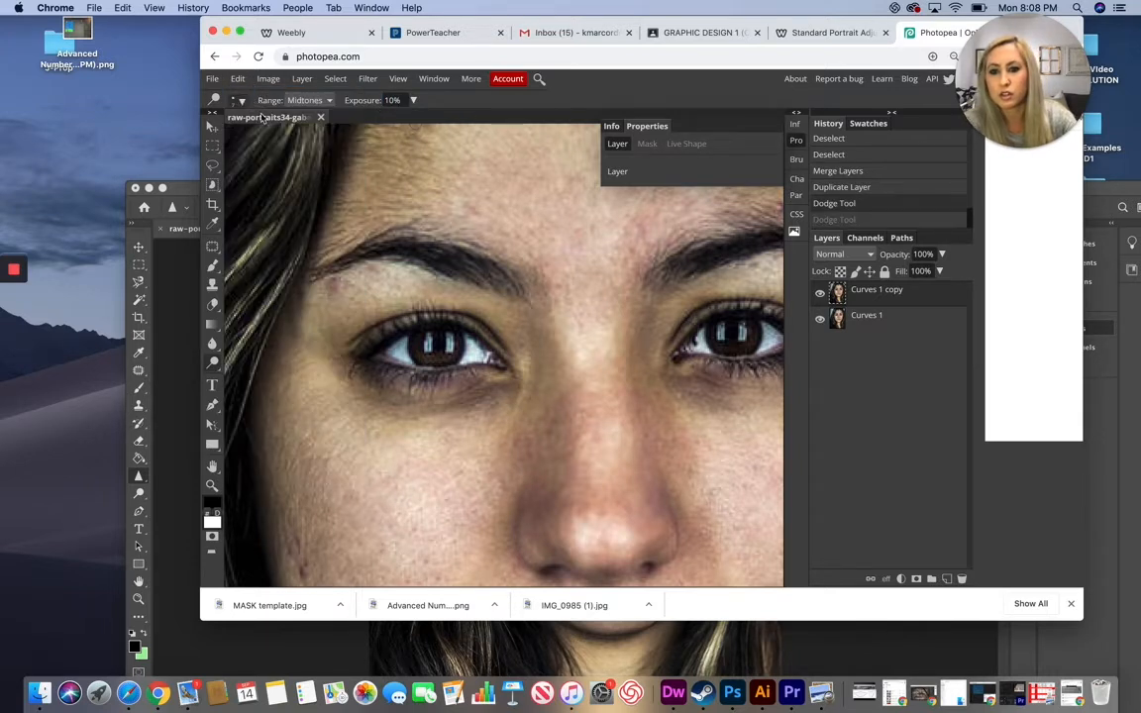
{"action": "mouse_move", "coordinate": [422, 351]}
{"action": "left_mouse_down"}
{"action": "mouse_move", "coordinate": [451, 349]}
{"action": "mouse_move", "coordinate": [441, 359]}
{"action": "left_mouse_up"}
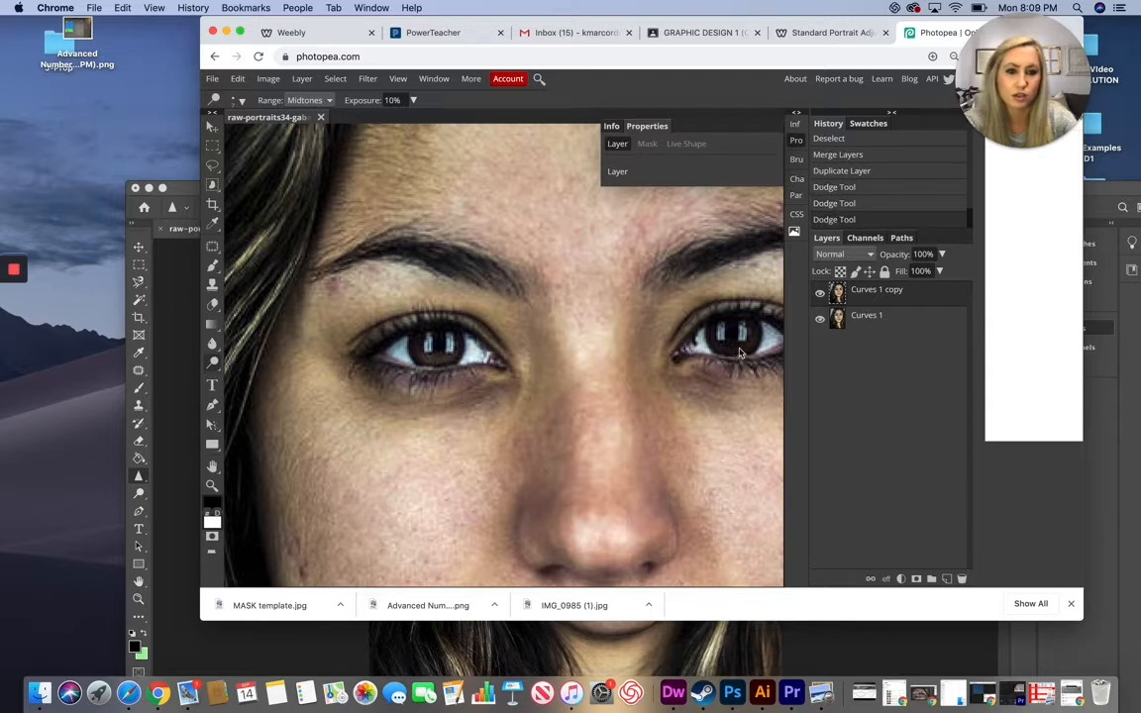
{"action": "left_click_drag", "start_coordinate": [737, 353], "coordinate": [741, 349]}
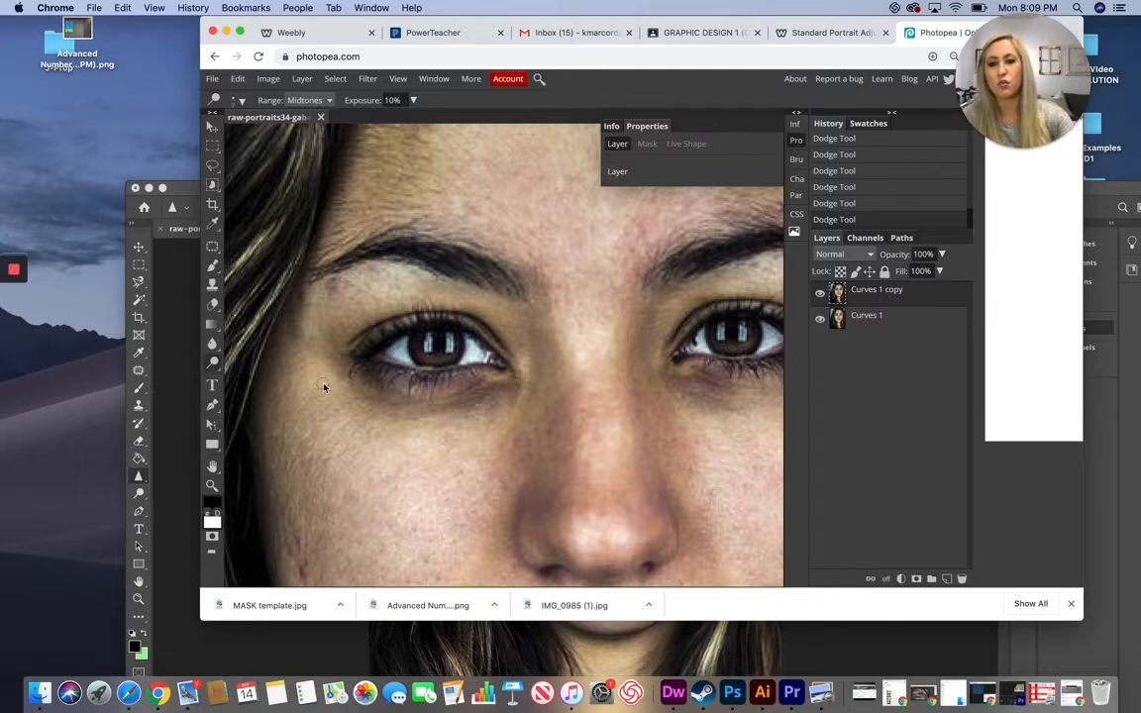
Step: Saturate the irises of both eyes with the Sponge Tool in Saturate mode at 100% flow
{"action": "right_click", "coordinate": [212, 343]}
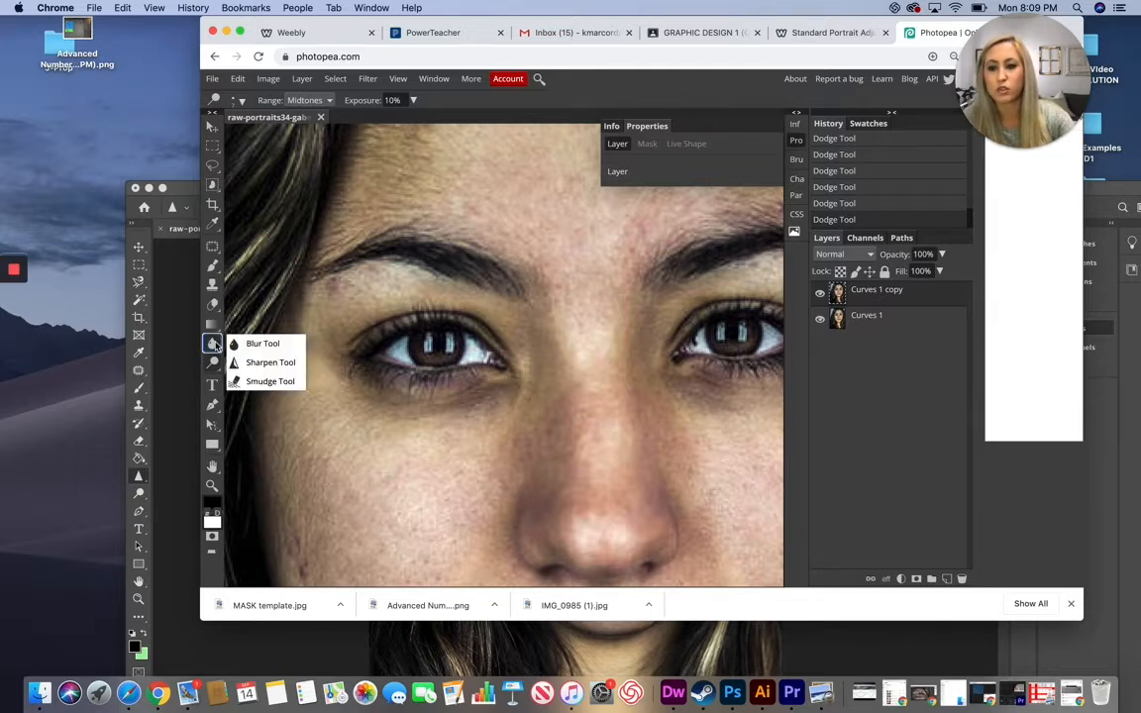
{"action": "right_click", "coordinate": [213, 366]}
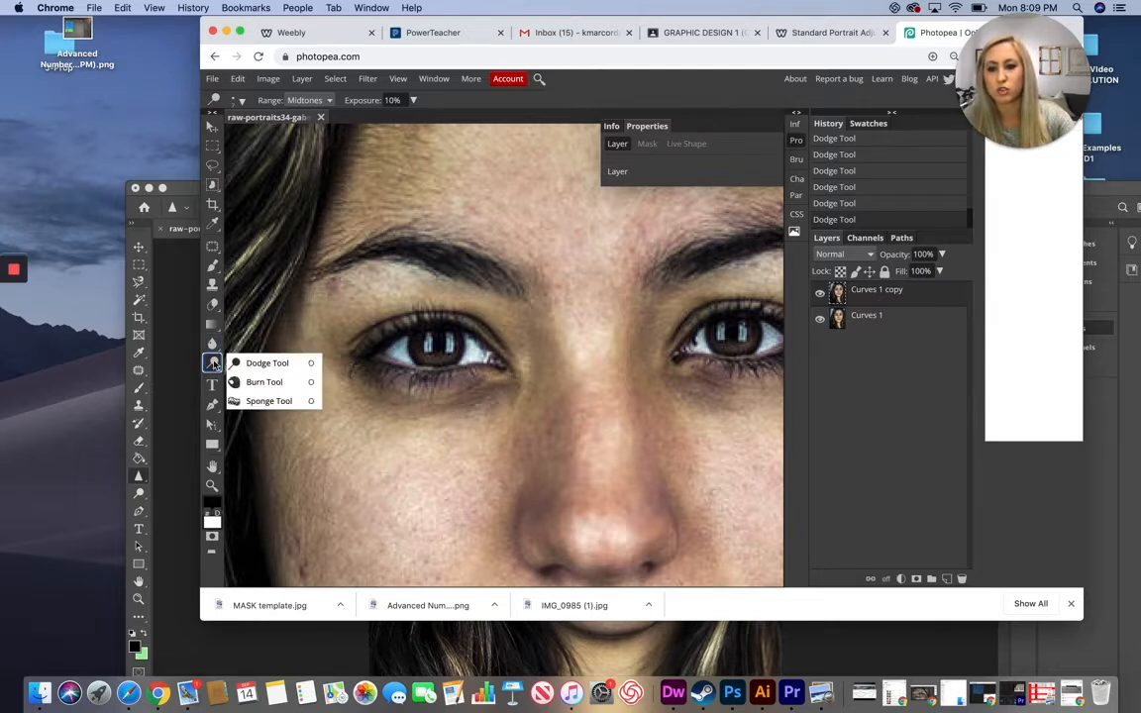
{"action": "left_click", "coordinate": [267, 400]}
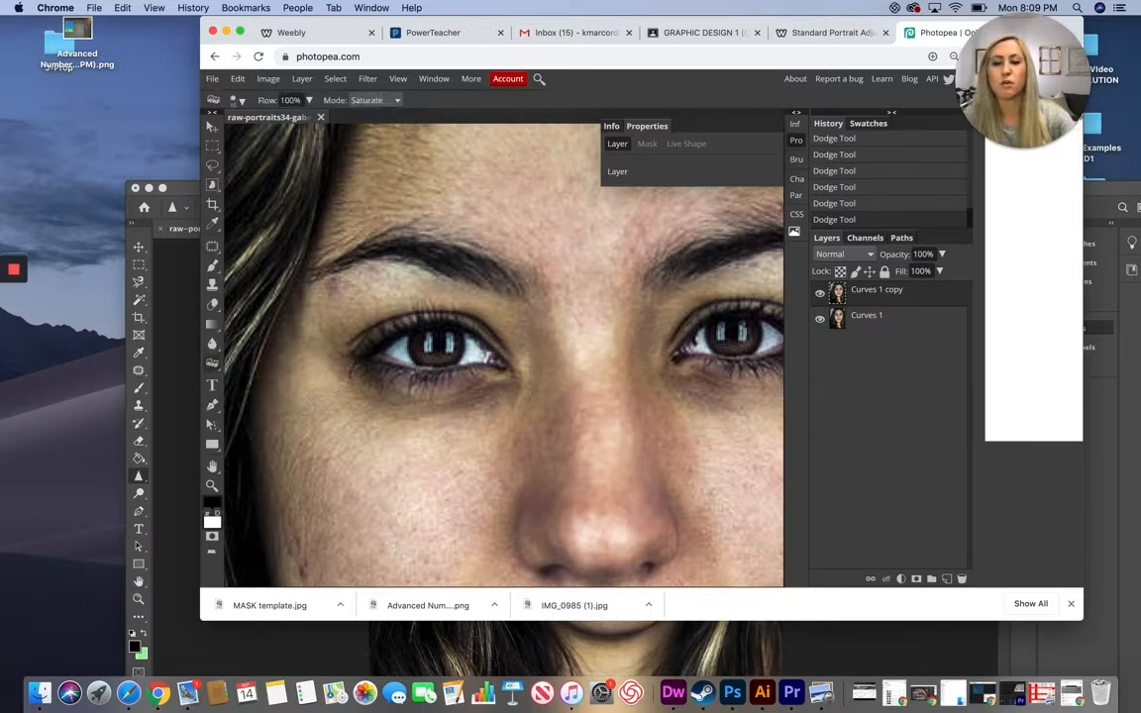
{"action": "left_click", "coordinate": [391, 101]}
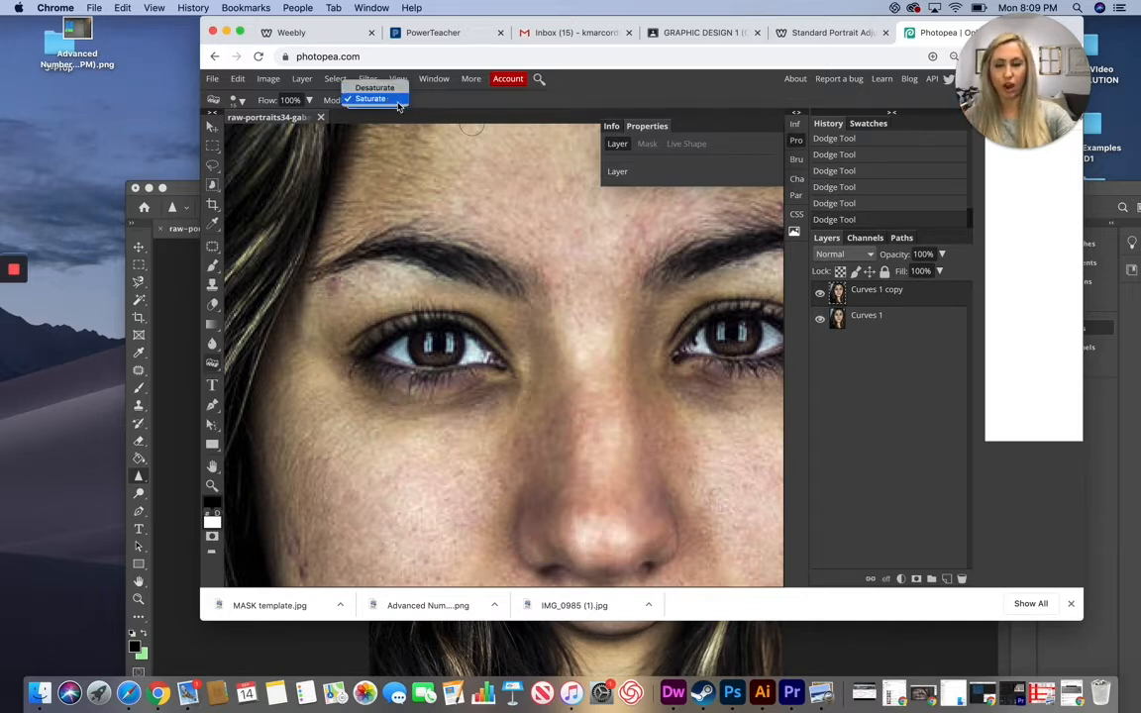
{"action": "left_click", "coordinate": [374, 99]}
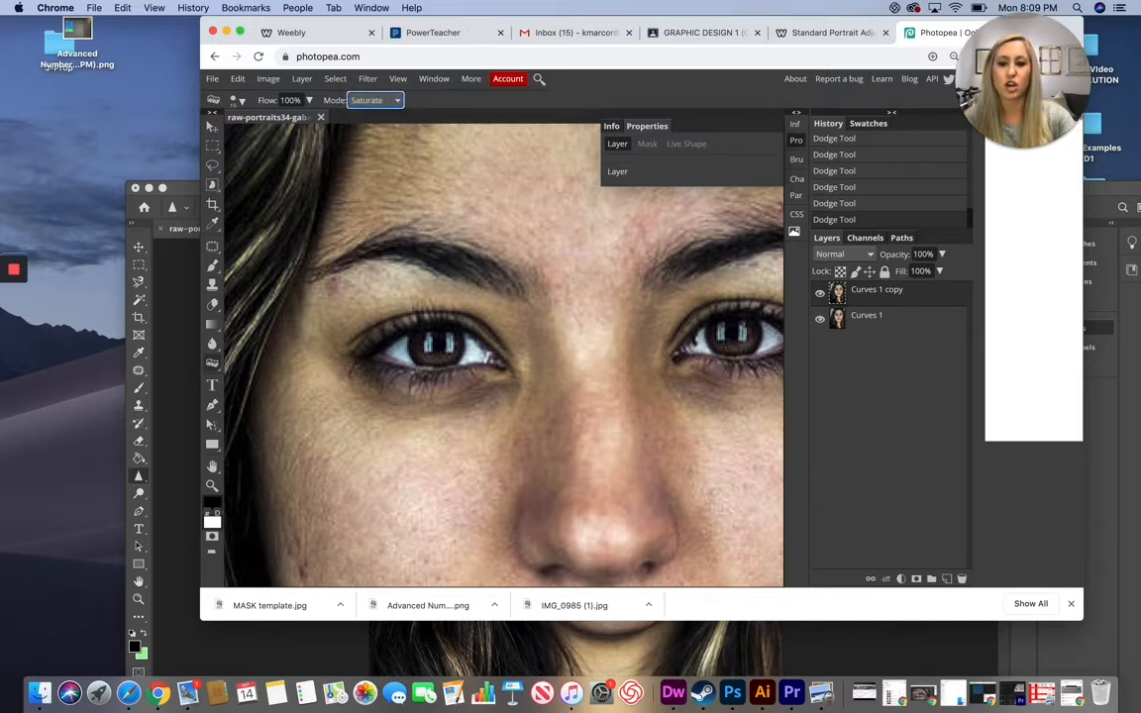
{"action": "left_click", "coordinate": [430, 341]}
{"action": "left_click", "coordinate": [428, 339]}
{"action": "left_click", "coordinate": [734, 336]}
{"action": "left_click", "coordinate": [731, 338]}
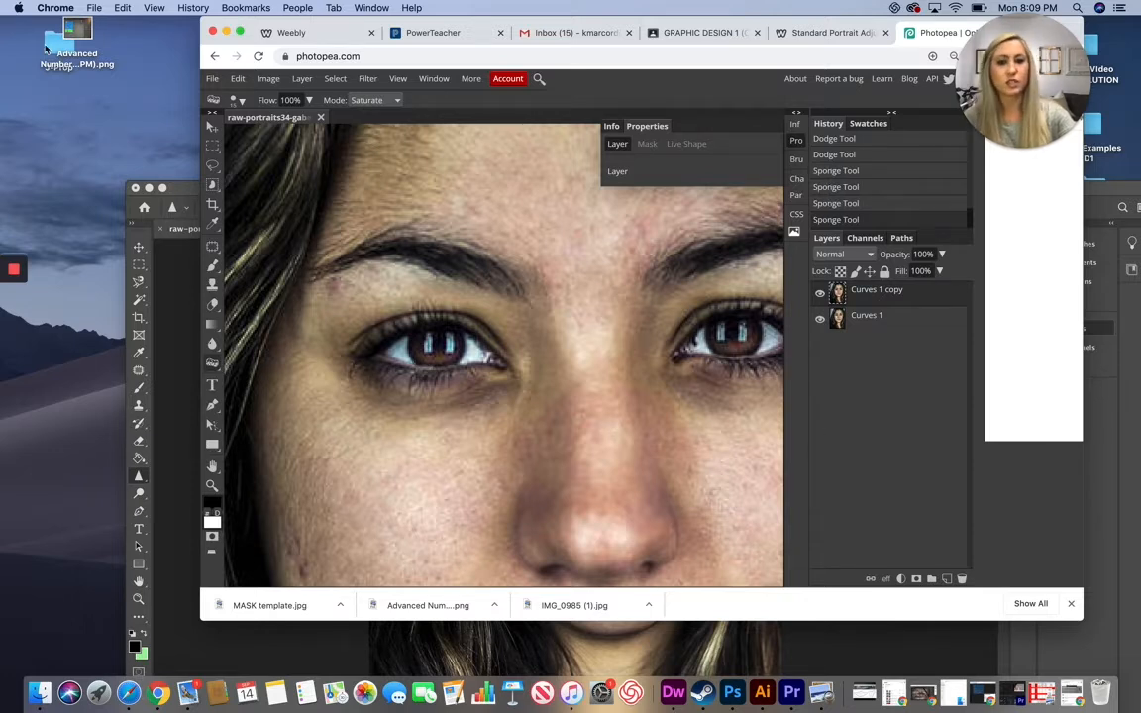
{"action": "left_click", "coordinate": [121, 8]}
{"action": "left_click", "coordinate": [120, 22]}
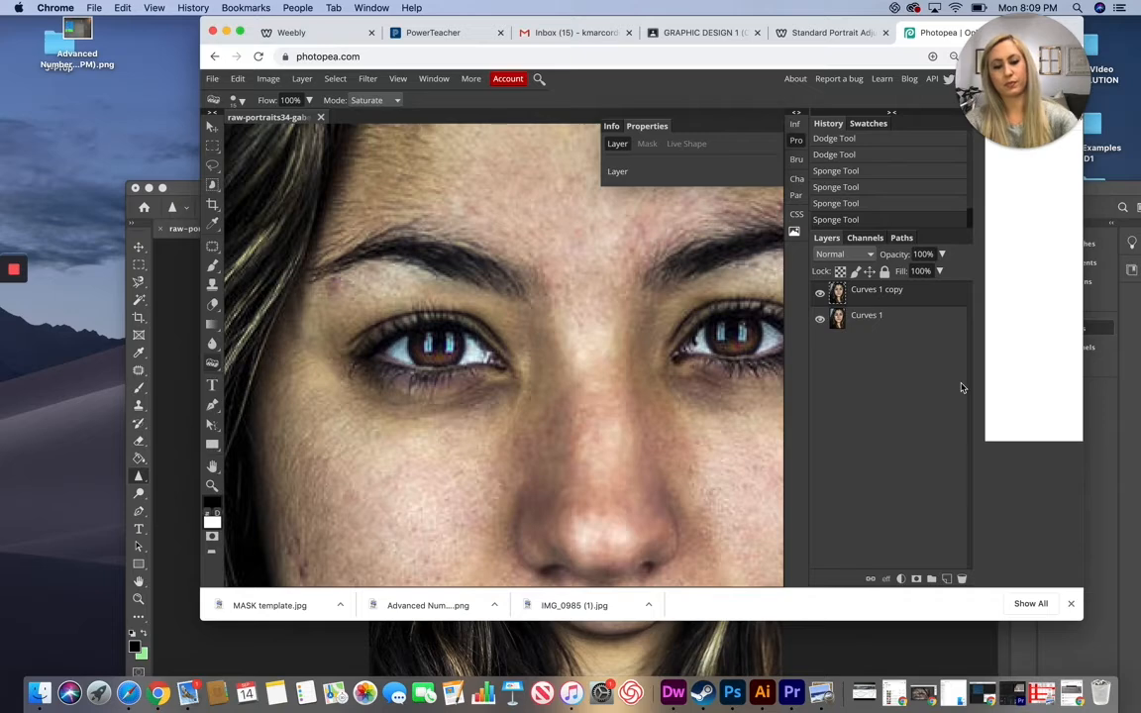
Step: Place the Photopea and Photoshop windows side by side and compare the whole portraits
{"action": "key", "text": "super+minus"}
{"action": "key", "text": "super+minus"}
{"action": "key", "text": "super+minus"}
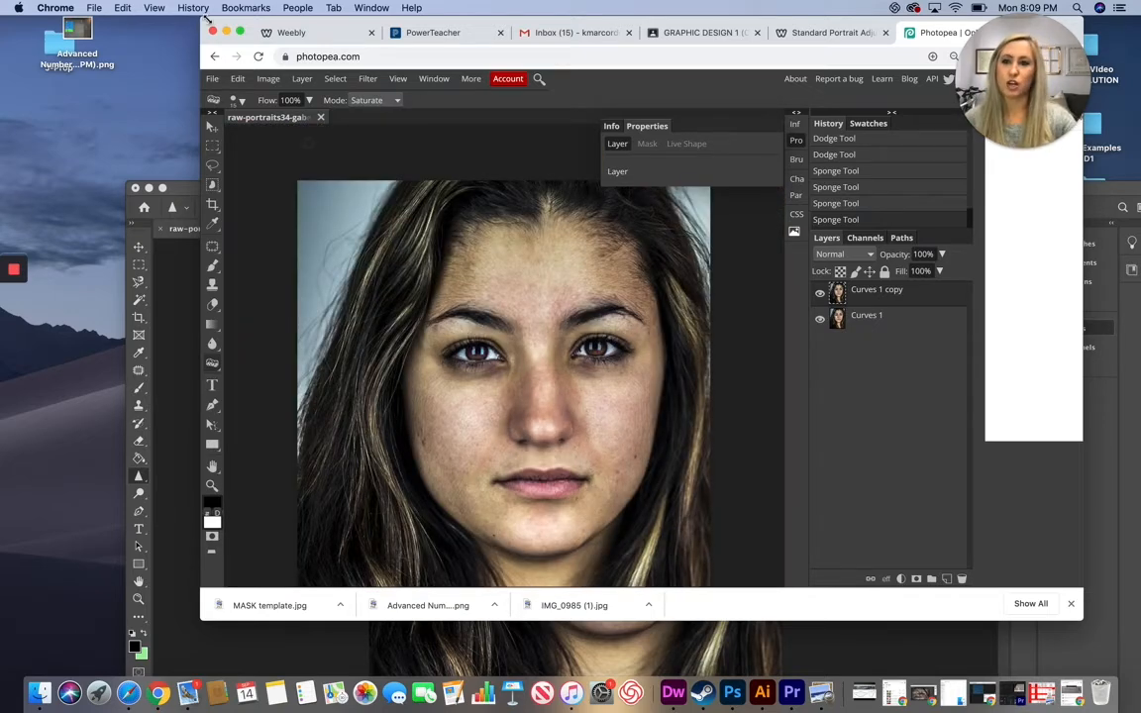
{"action": "left_click_drag", "start_coordinate": [204, 22], "coordinate": [376, 20]}
{"action": "left_click", "coordinate": [319, 312]}
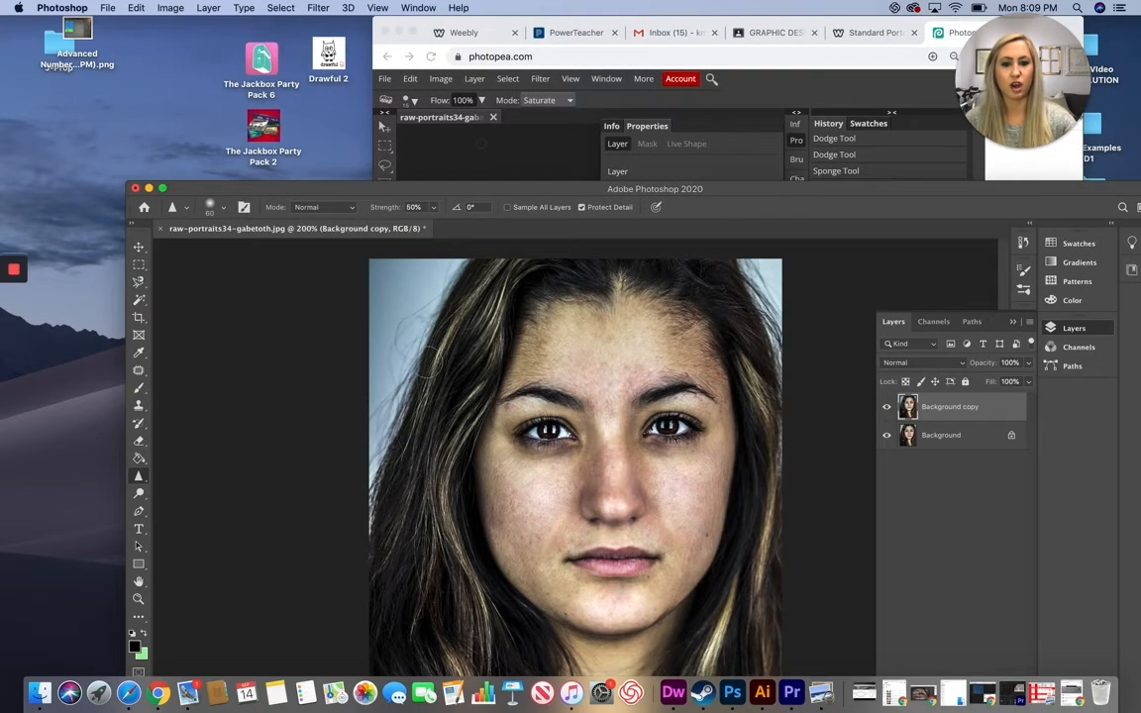
{"action": "left_click_drag", "start_coordinate": [857, 186], "coordinate": [523, 9]}
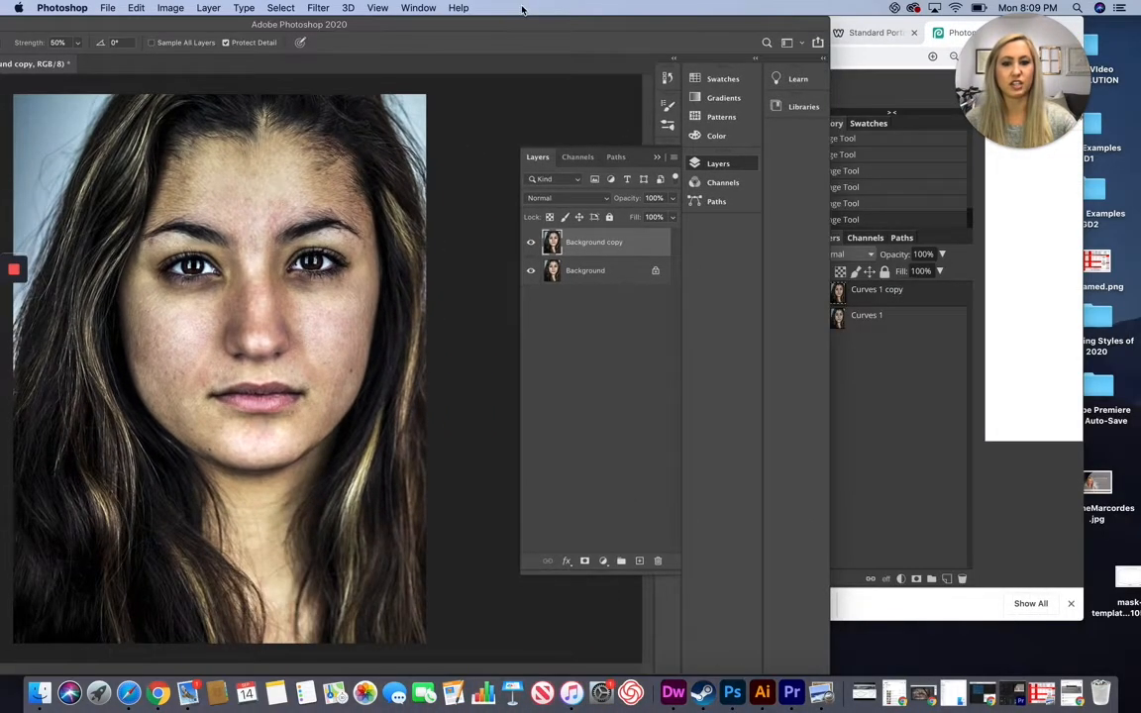
{"action": "left_click", "coordinate": [925, 488]}
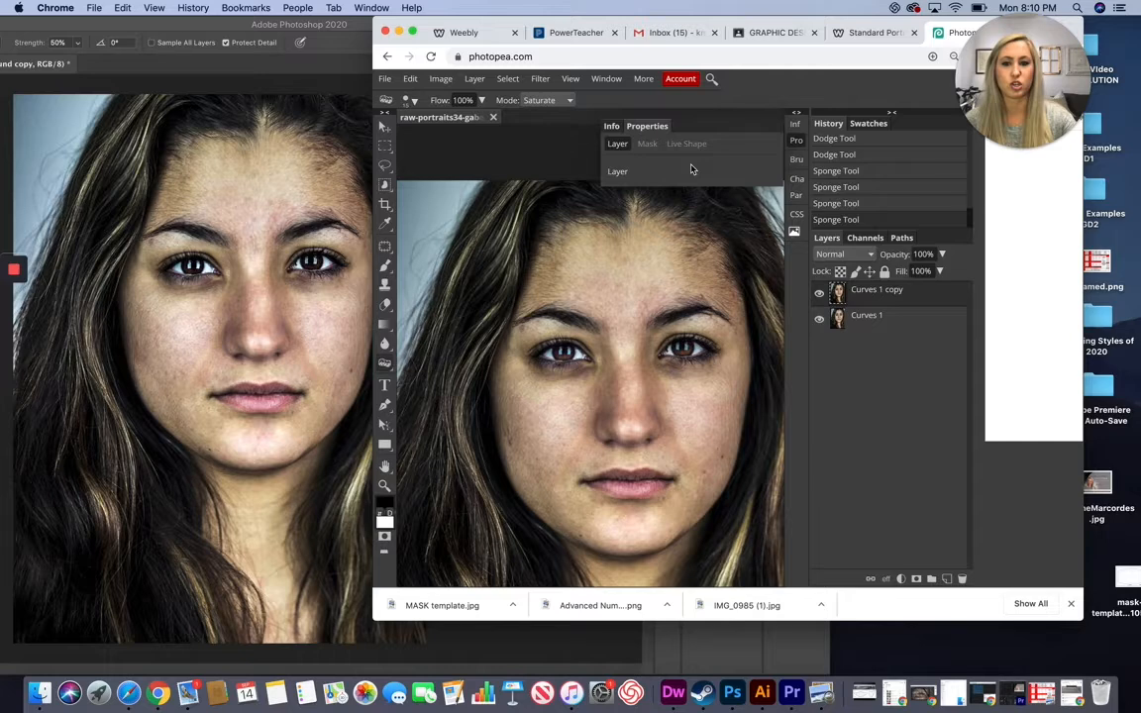
{"action": "left_click_drag", "start_coordinate": [381, 22], "coordinate": [553, 7]}
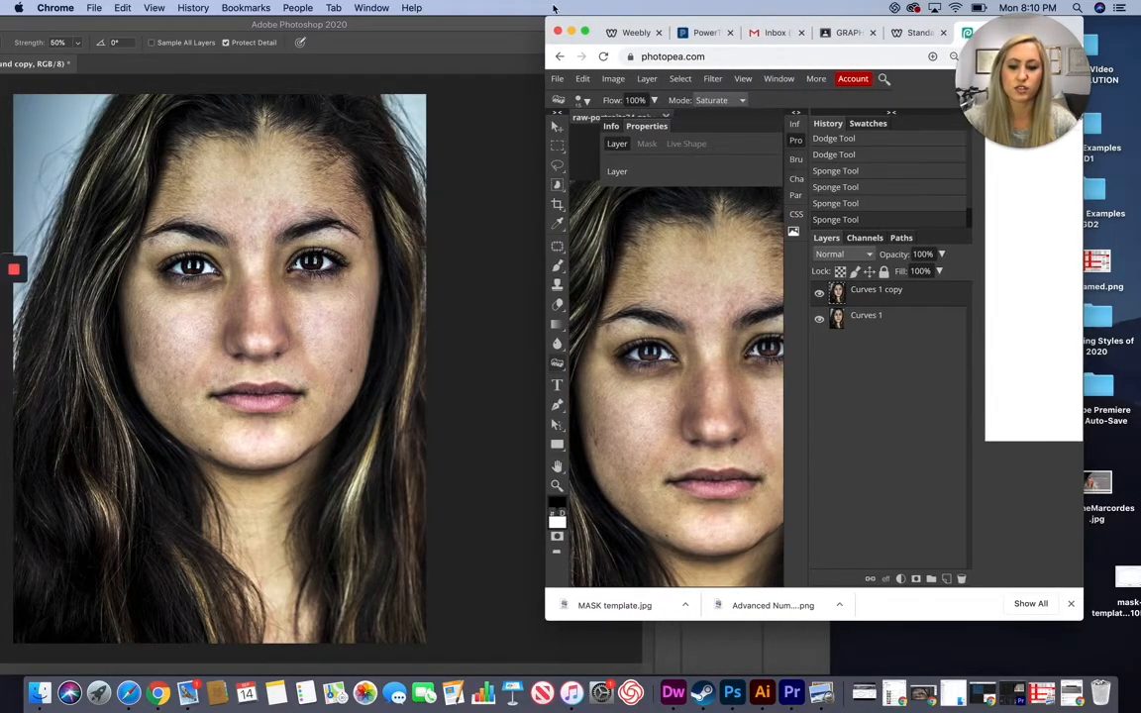
Step: Merge the two portrait layers and duplicate the merged layer in Photopea, and switch to Photoshop to do the same
{"action": "key", "text": "super+e"}
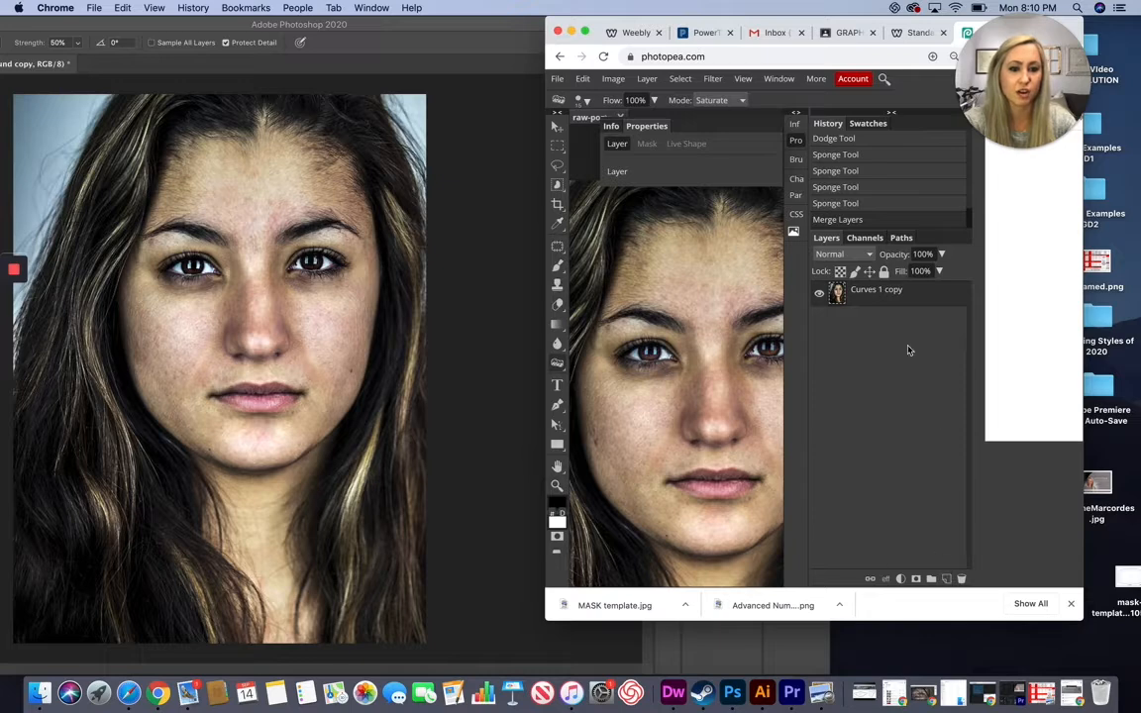
{"action": "left_click_drag", "start_coordinate": [853, 290], "coordinate": [945, 575]}
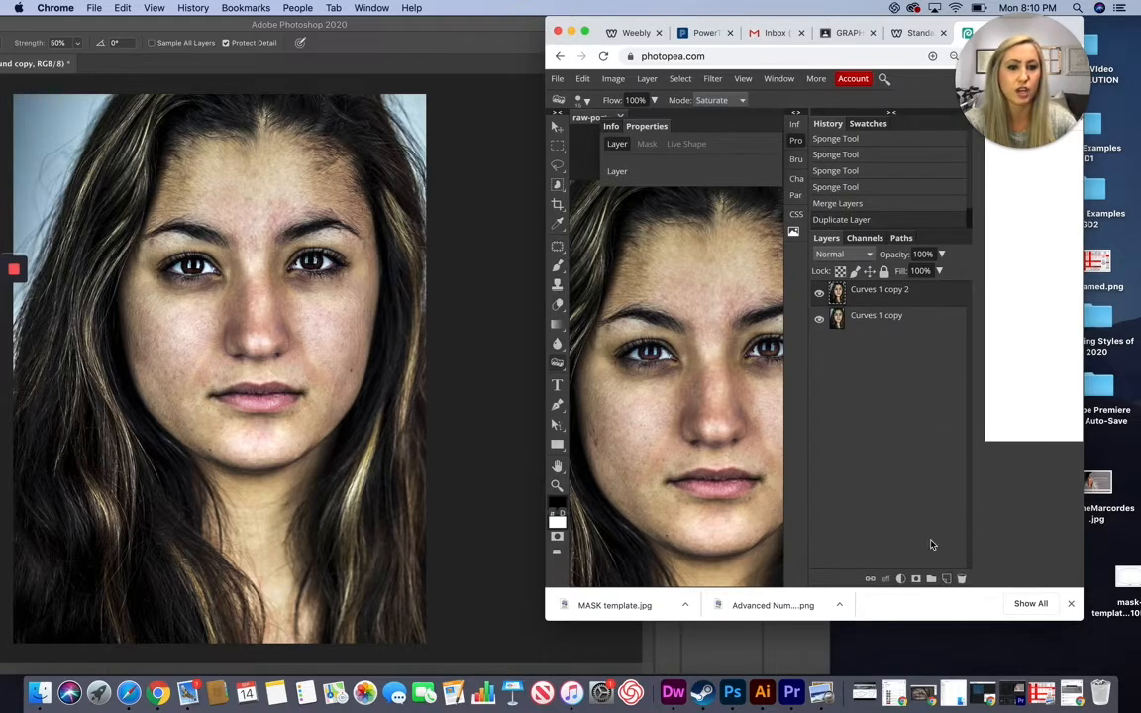
{"action": "key", "text": "super+Tab"}
{"action": "left_click_drag", "start_coordinate": [595, 243], "coordinate": [639, 561]}
{"action": "left_click_drag", "start_coordinate": [432, 24], "coordinate": [663, 17]}
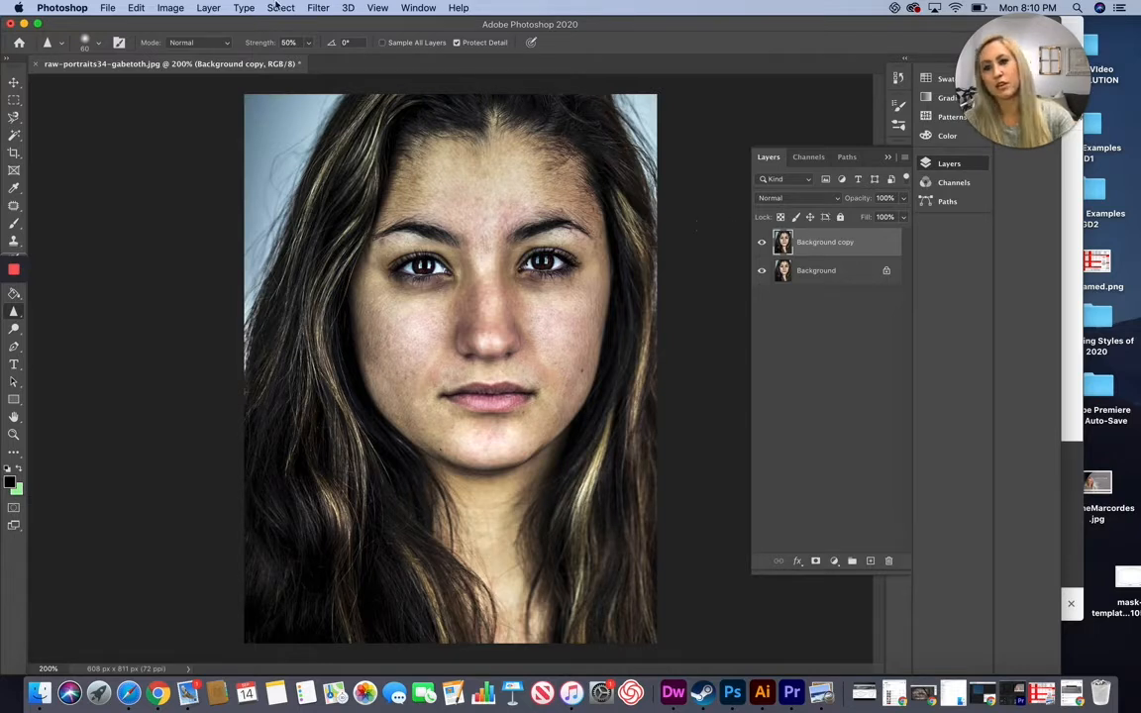
Step: Apply a Gaussian Blur with a 0.8 pixel radius to Background copy and toggle the layer to compare
{"action": "left_click", "coordinate": [320, 7]}
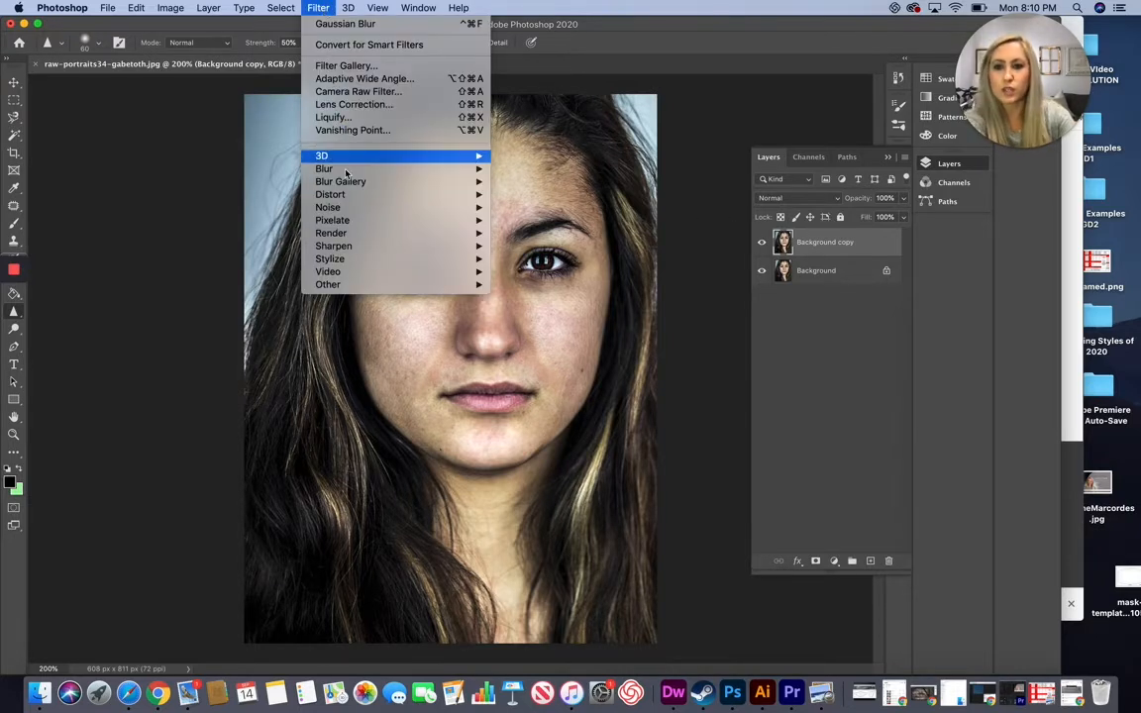
{"action": "mouse_move", "coordinate": [416, 169]}
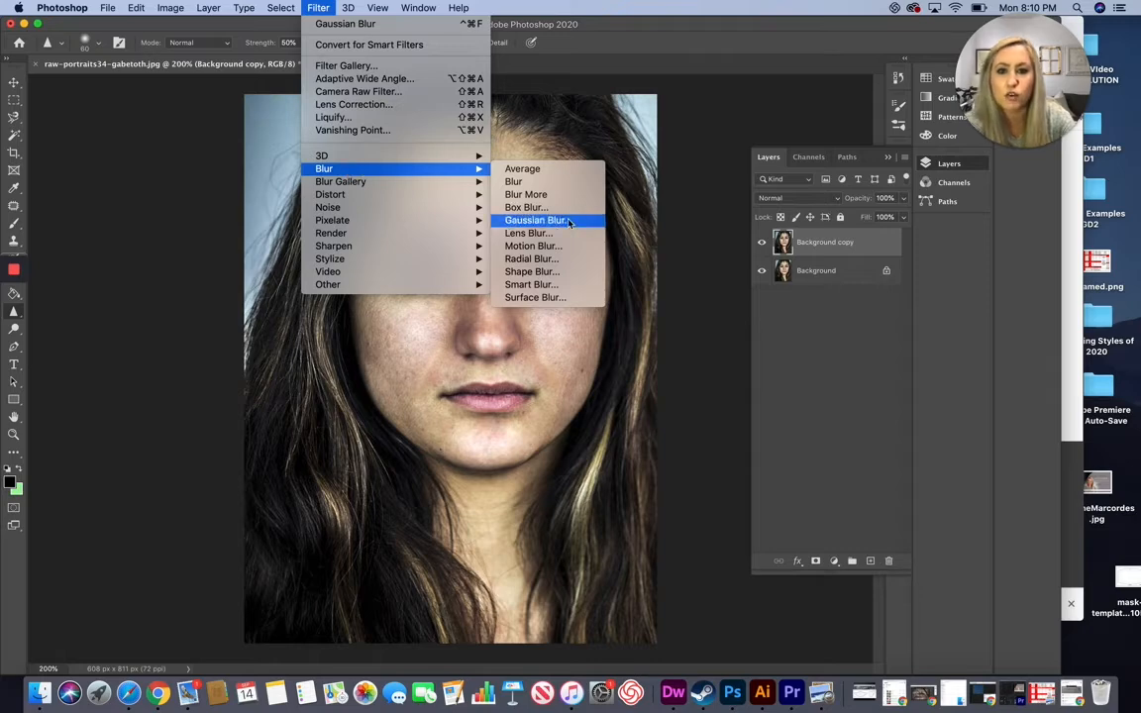
{"action": "left_click", "coordinate": [532, 220]}
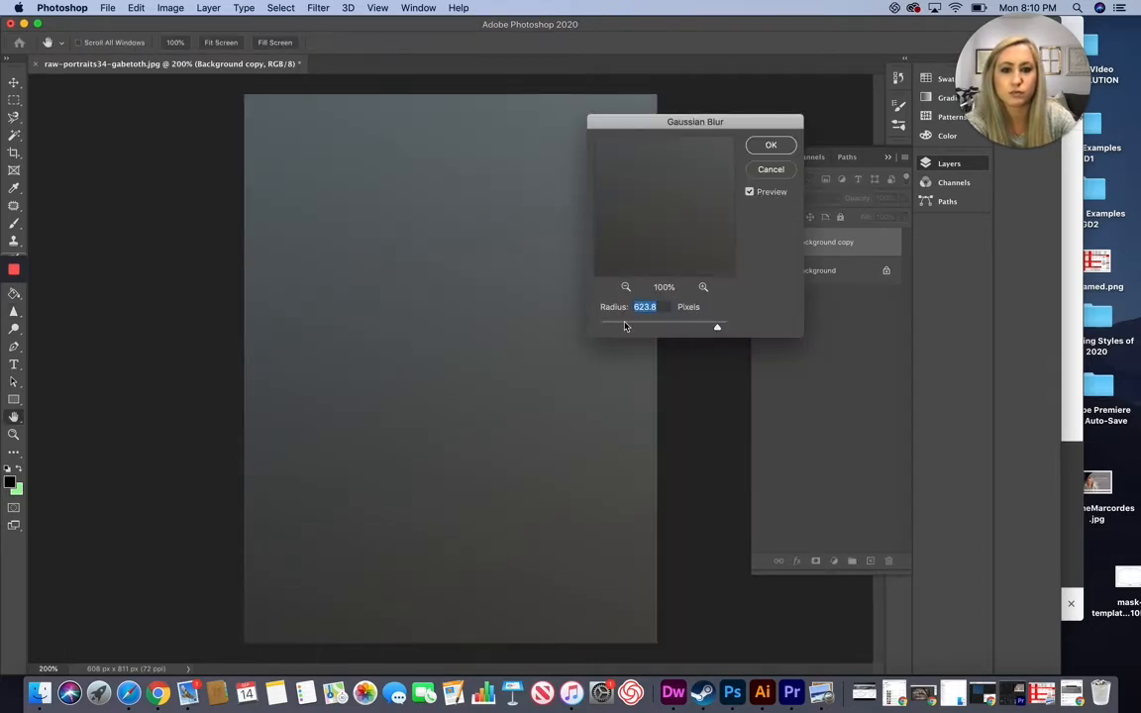
{"action": "left_click_drag", "start_coordinate": [717, 327], "coordinate": [613, 327]}
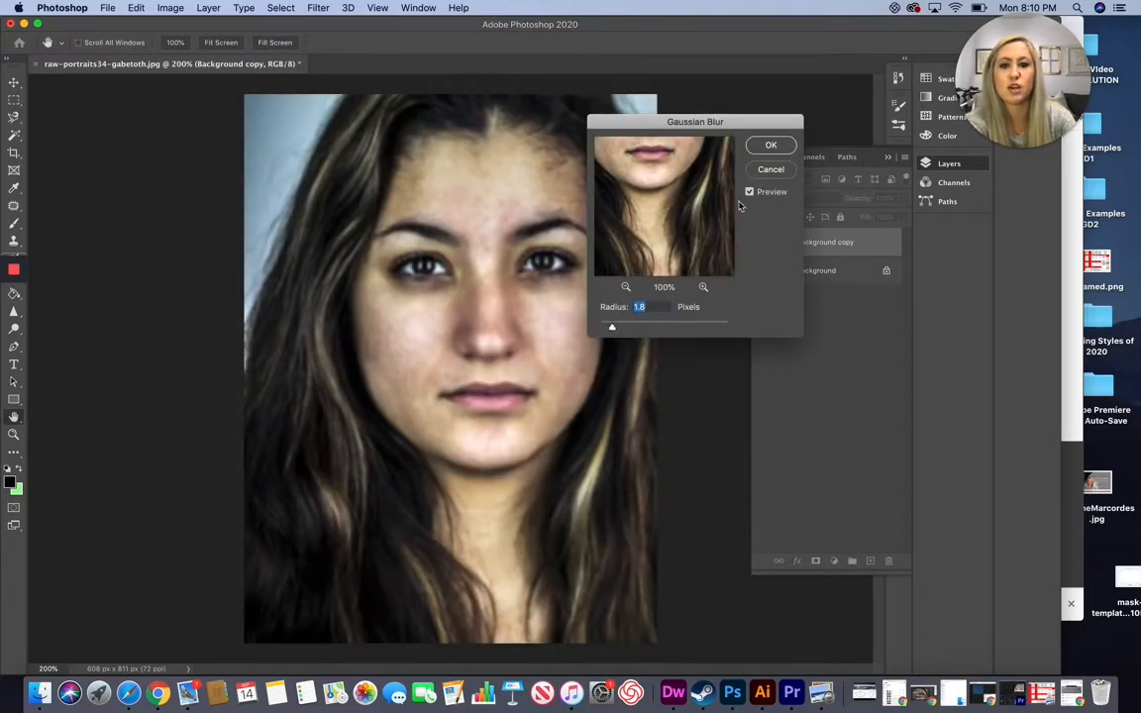
{"action": "left_click_drag", "start_coordinate": [613, 328], "coordinate": [606, 333]}
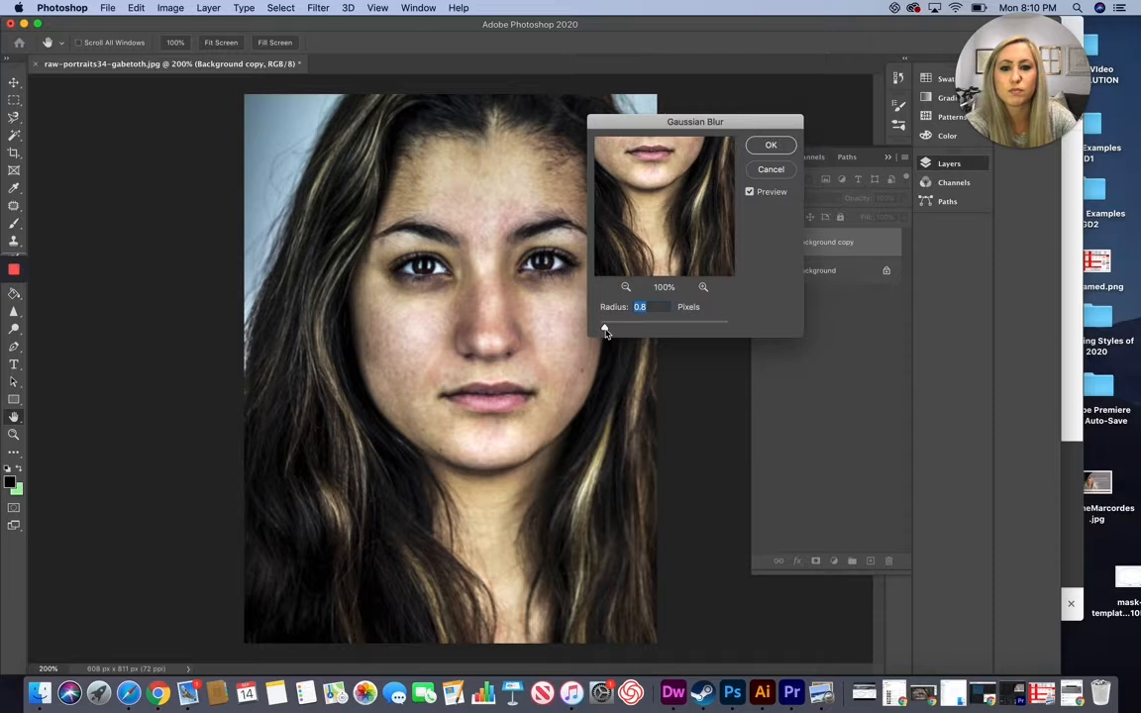
{"action": "left_click", "coordinate": [771, 145]}
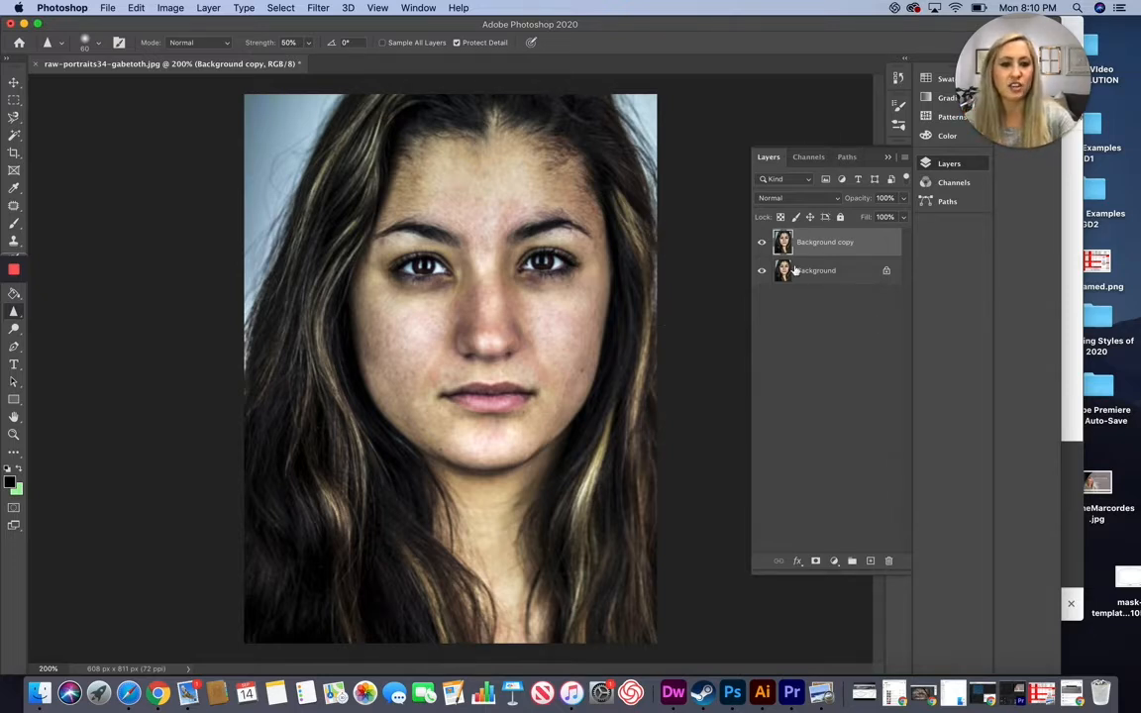
{"action": "left_click", "coordinate": [762, 244]}
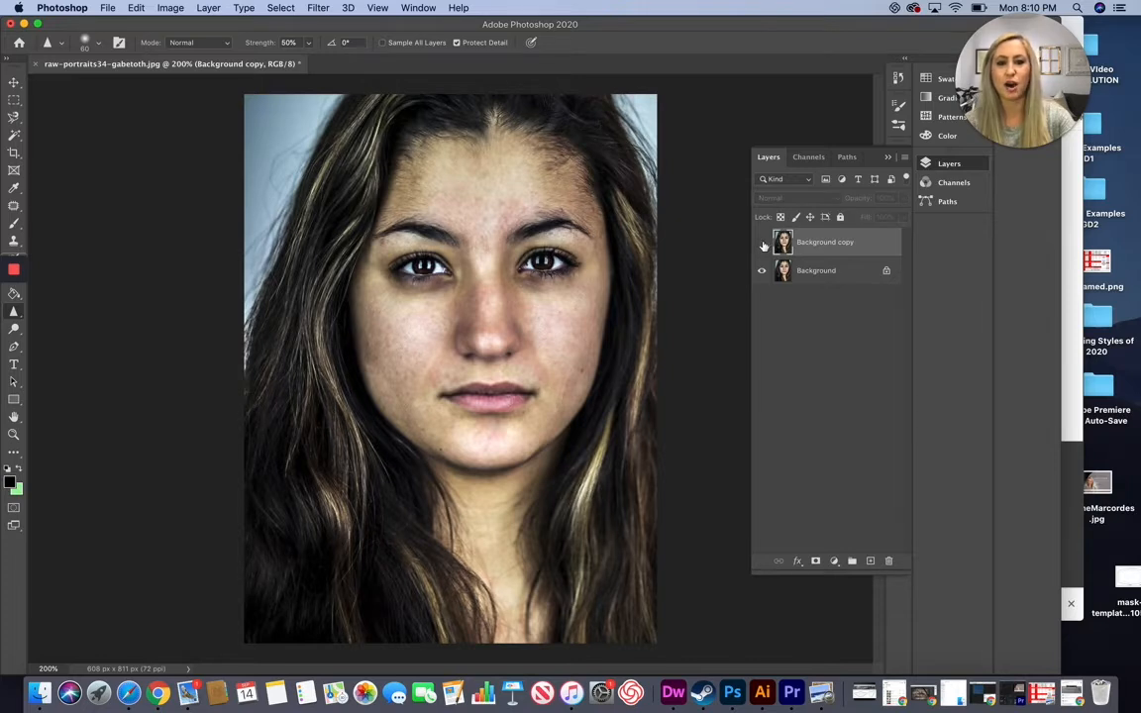
{"action": "left_click", "coordinate": [762, 244]}
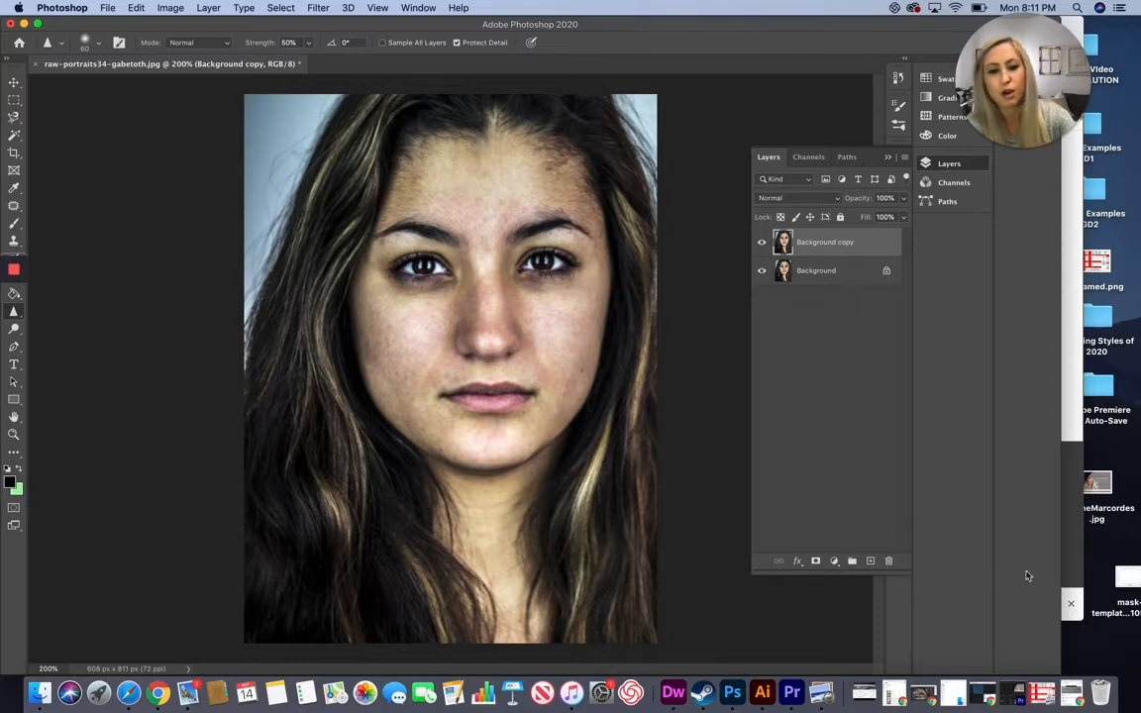
Step: Add a layer mask to Background copy and paint black over part of the hair with a soft 146 px brush at 53% opacity
{"action": "left_click", "coordinate": [815, 561]}
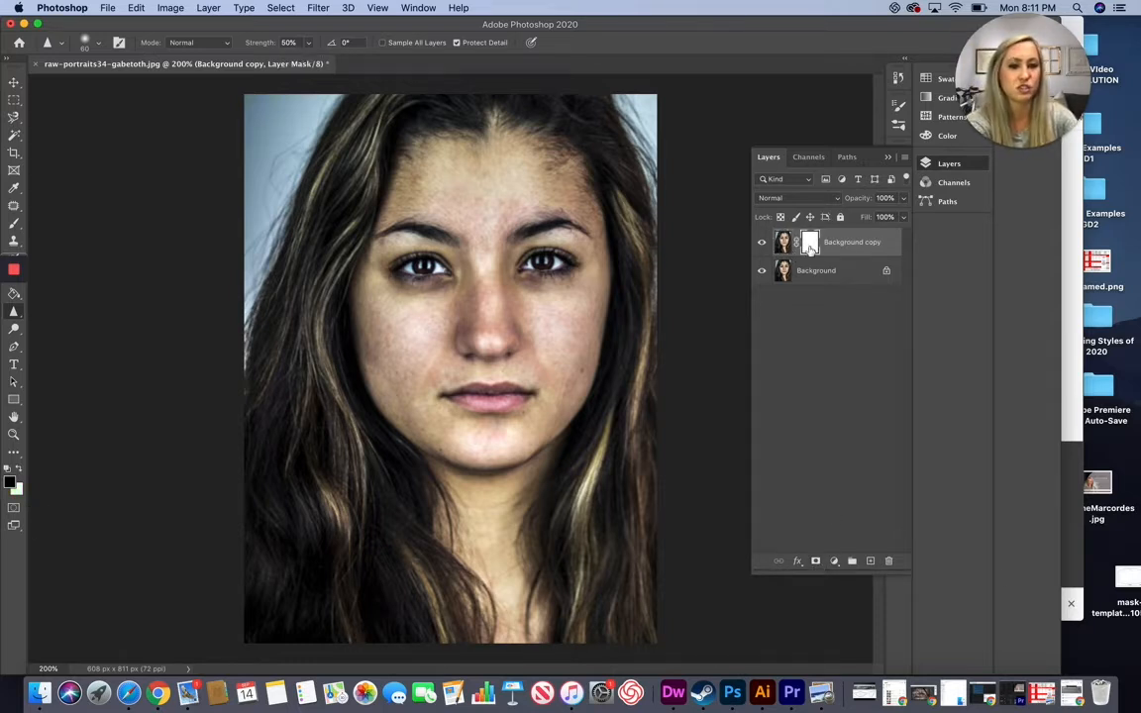
{"action": "left_click", "coordinate": [14, 227]}
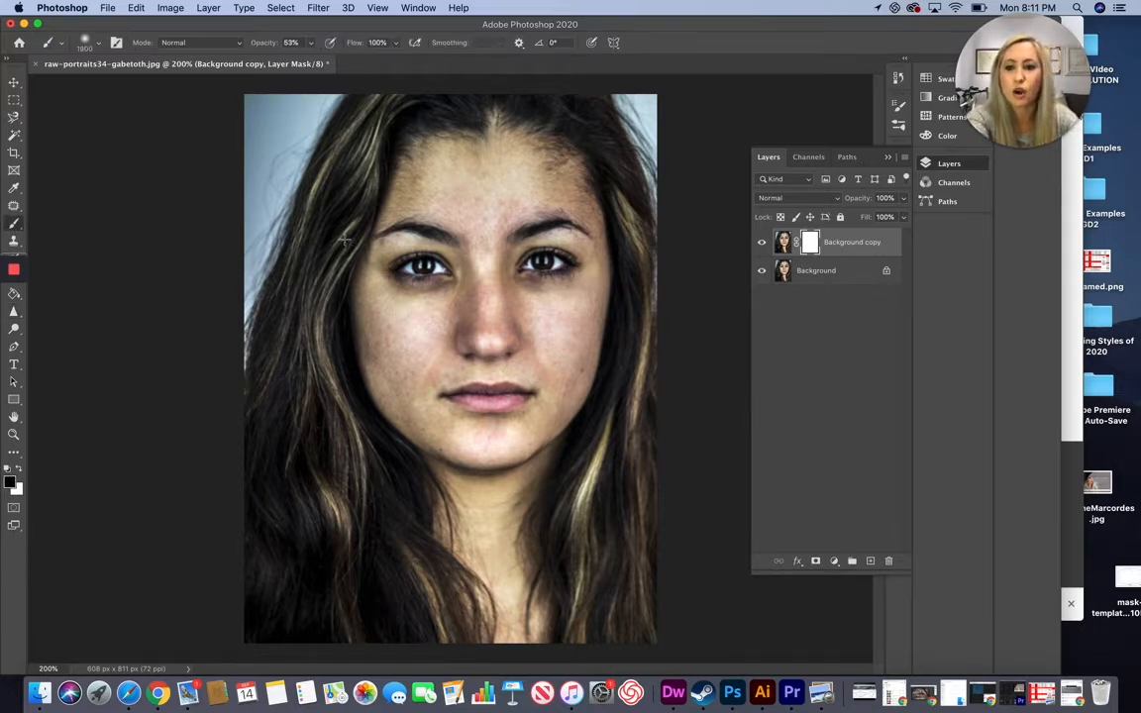
{"action": "left_click", "coordinate": [98, 43]}
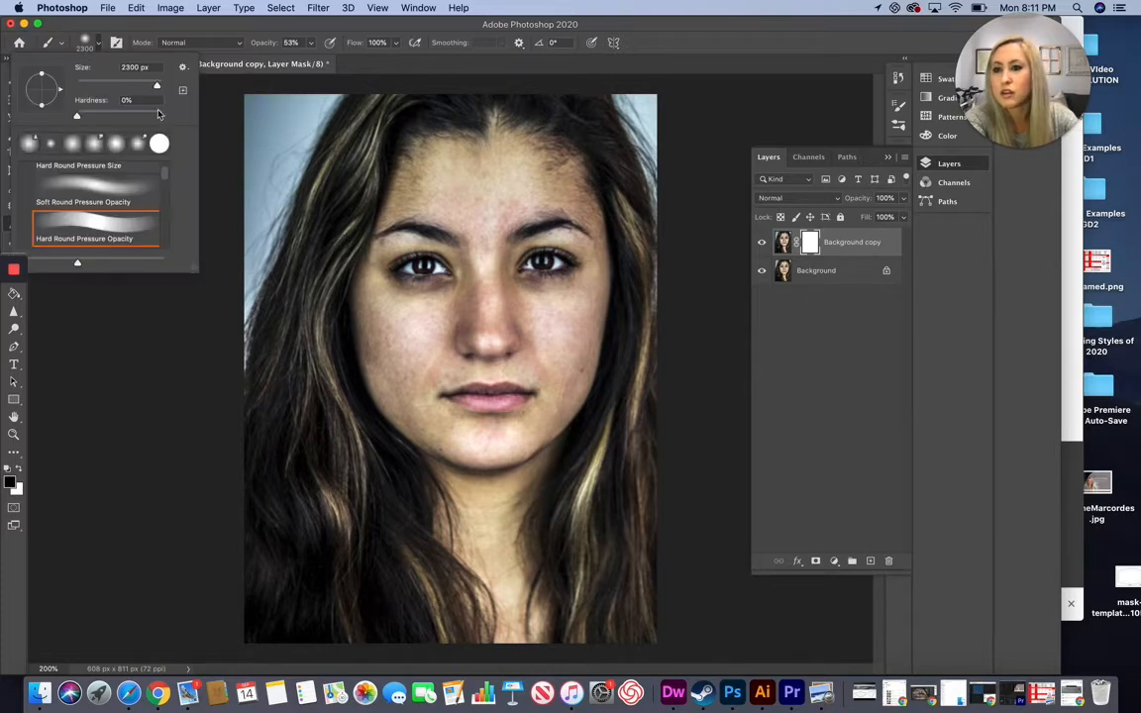
{"action": "left_click", "coordinate": [129, 83]}
{"action": "left_click", "coordinate": [347, 164]}
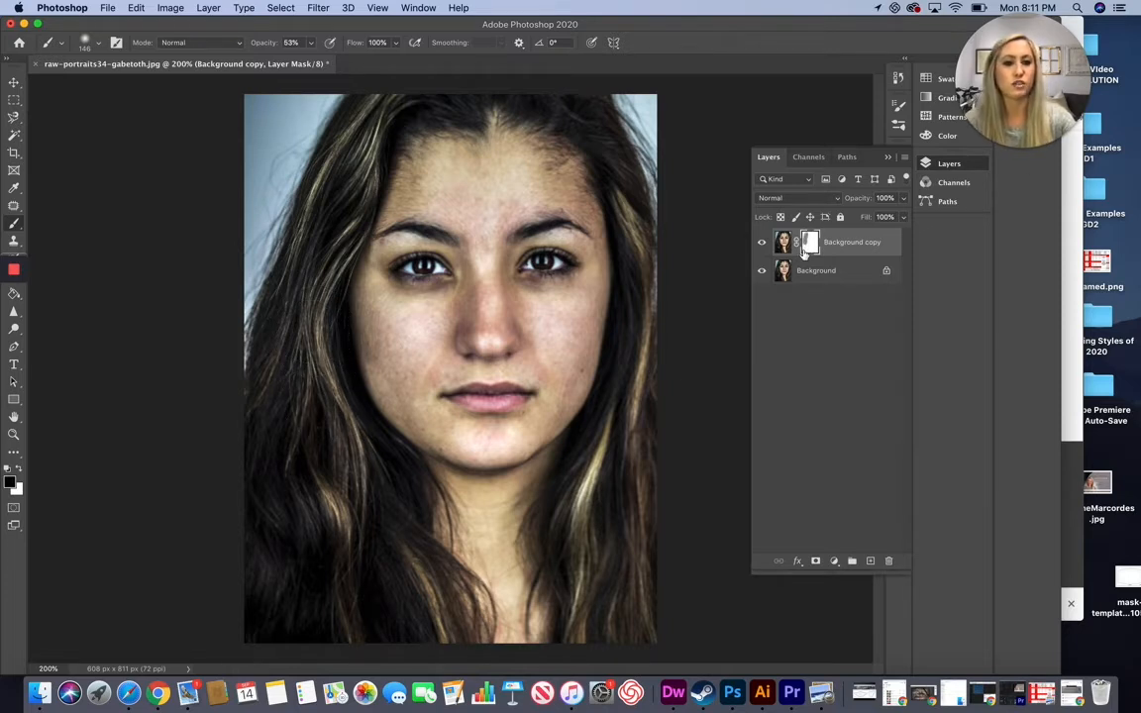
Step: Set the brush opacity to 100% and paint black on the mask over the hair around the face to remove the blur there
{"action": "left_click", "coordinate": [310, 43]}
{"action": "left_click_drag", "start_coordinate": [305, 60], "coordinate": [374, 66]}
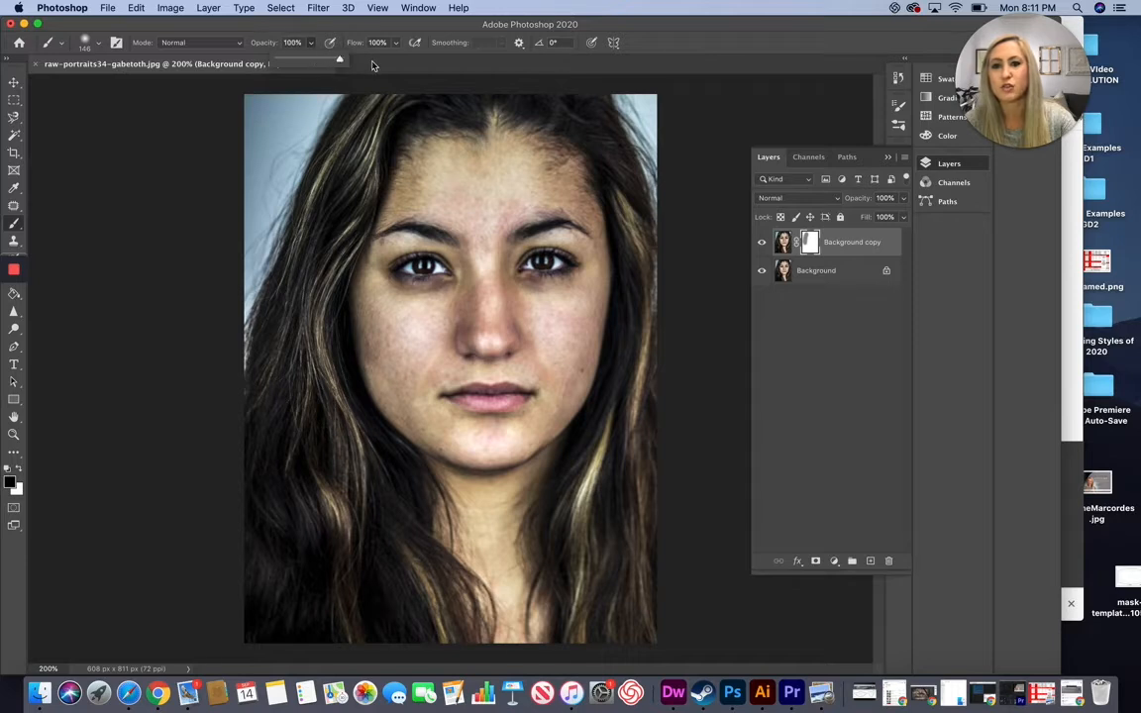
{"action": "left_click_drag", "start_coordinate": [332, 121], "coordinate": [376, 81]}
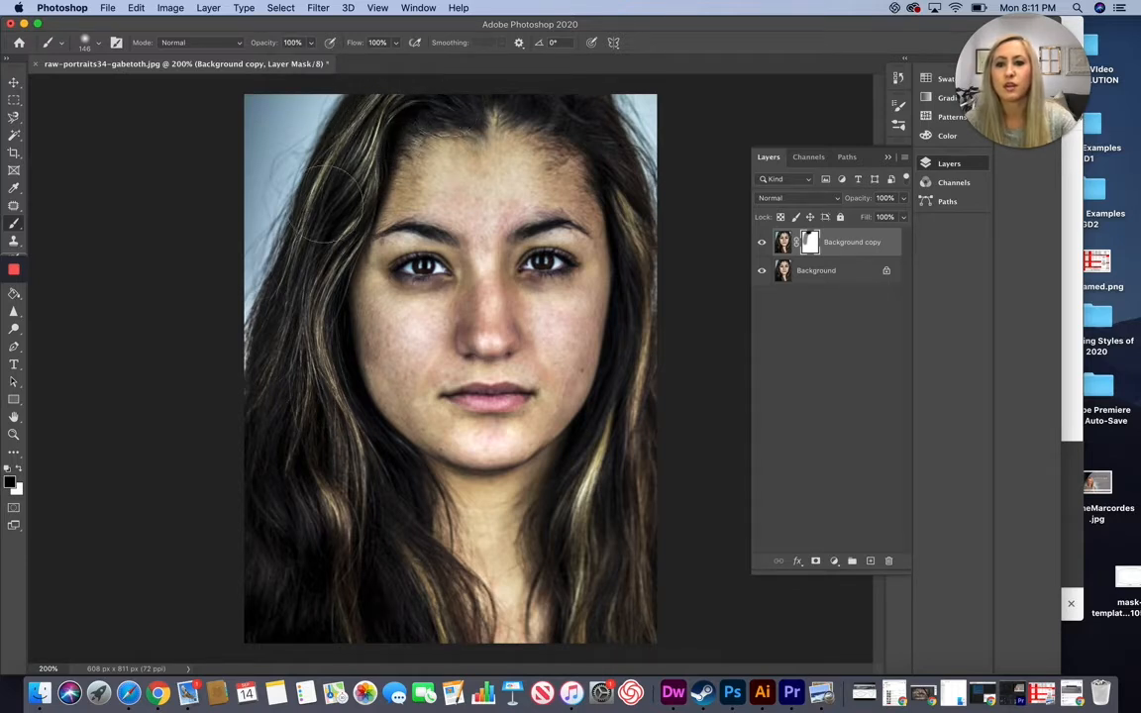
{"action": "left_click_drag", "start_coordinate": [372, 501], "coordinate": [360, 546]}
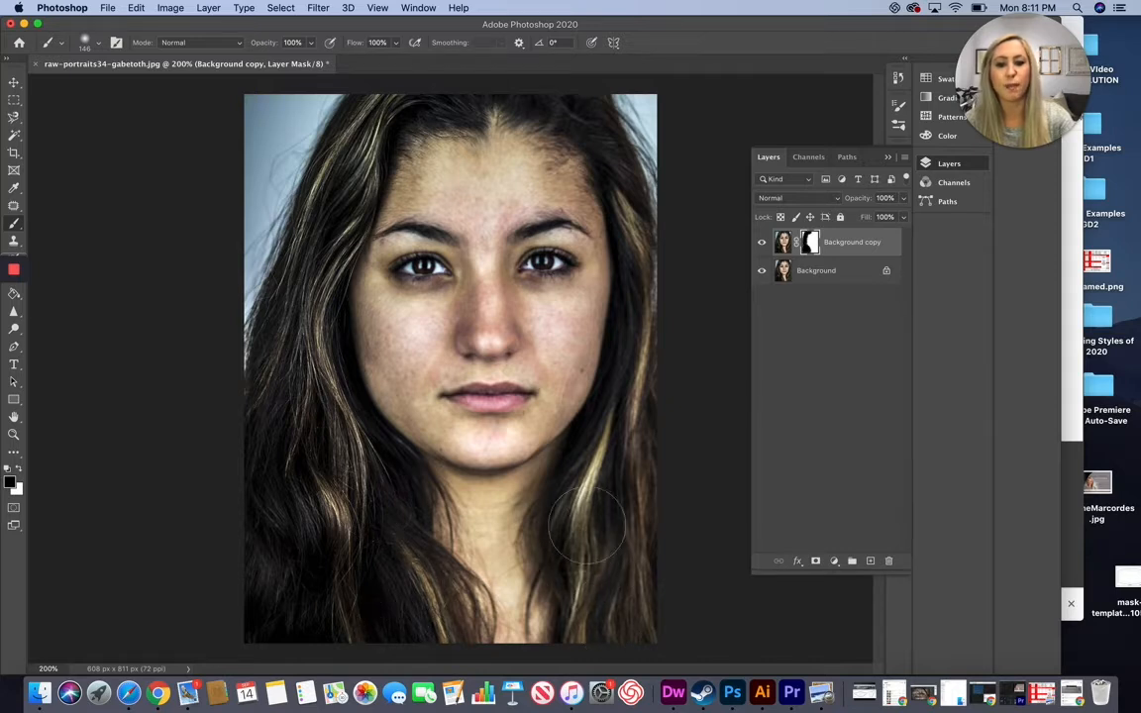
{"action": "left_click_drag", "start_coordinate": [503, 85], "coordinate": [357, 91]}
Step: Reduce the brush size to 35 px and paint the blur out of the eyes and mouth on the layer mask
{"action": "key", "text": "bracketleft"}
{"action": "key", "text": "bracketleft"}
{"action": "key", "text": "bracketleft"}
{"action": "key", "text": "bracketleft"}
{"action": "key", "text": "bracketleft"}
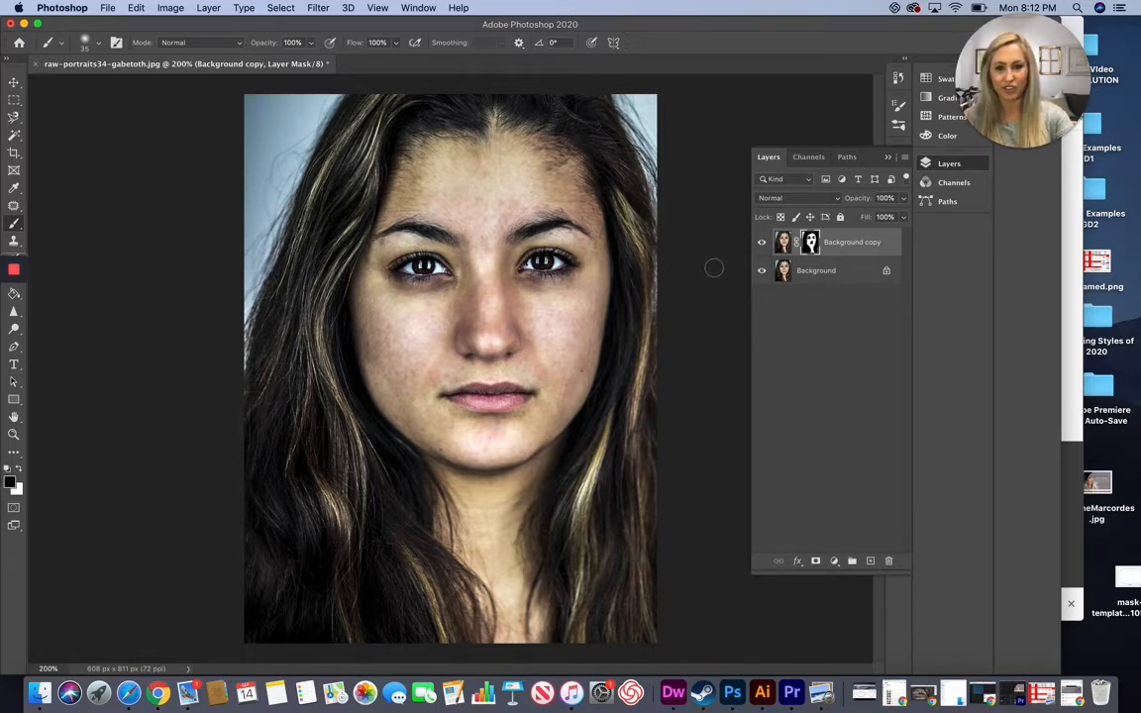
Step: Toggle the masked Background copy layer to compare the softened skin with the unblurred portrait
{"action": "left_click", "coordinate": [763, 243]}
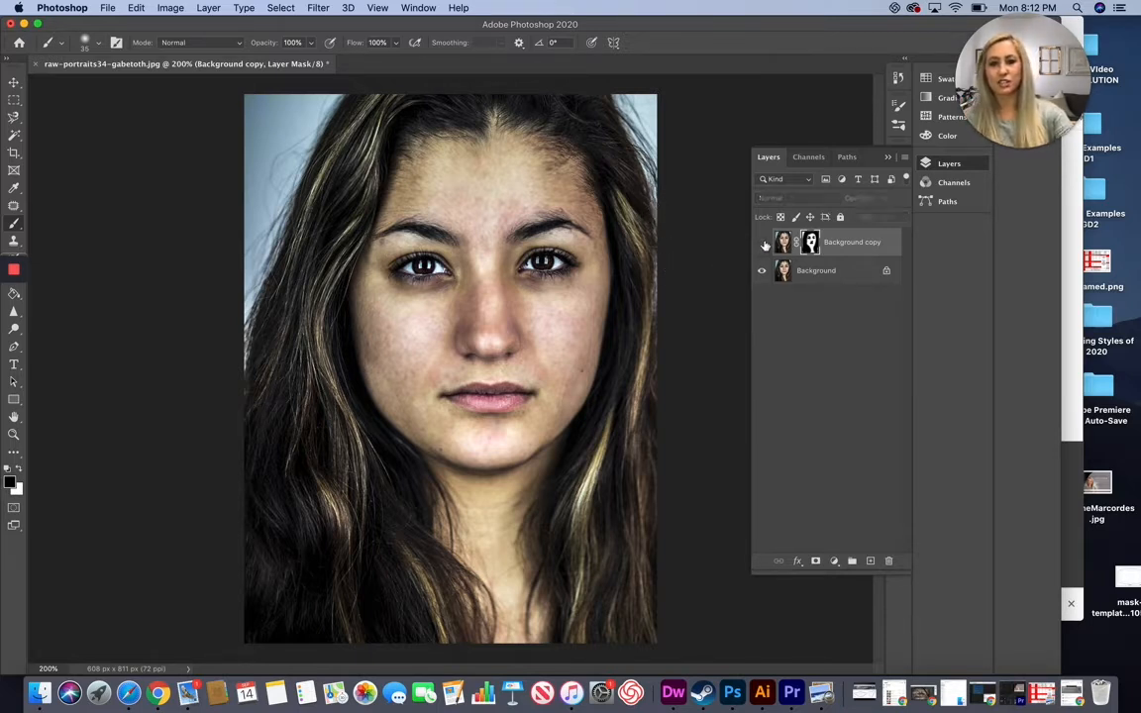
{"action": "left_click", "coordinate": [763, 246]}
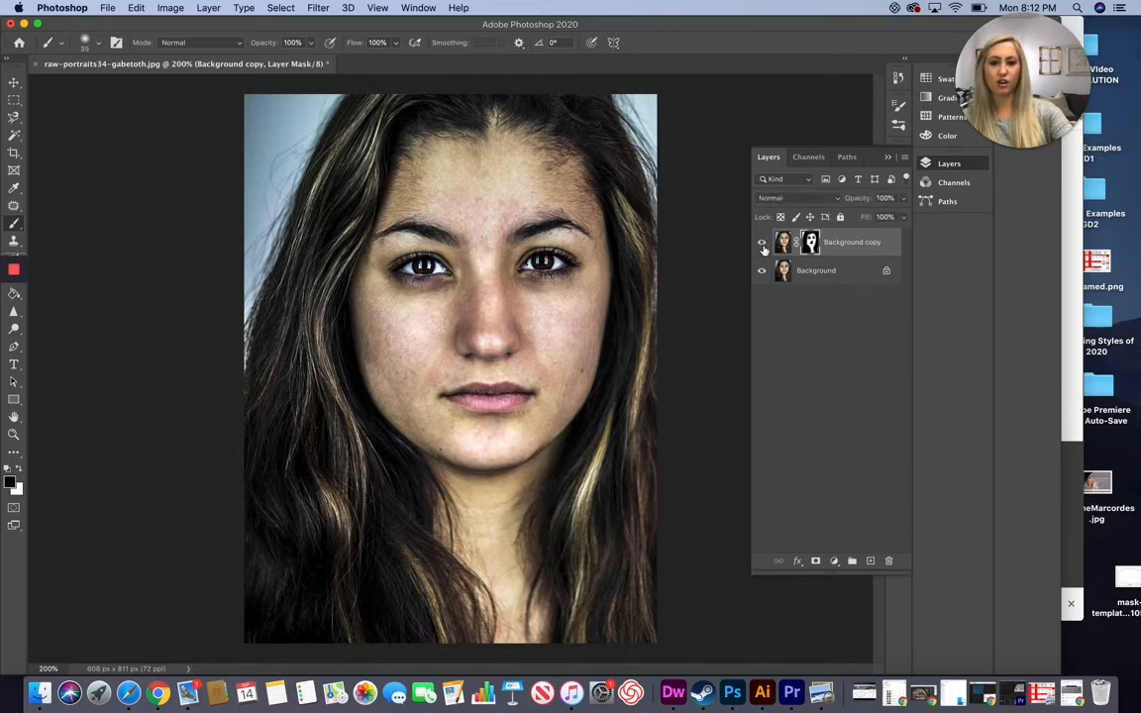
{"action": "left_click", "coordinate": [763, 245]}
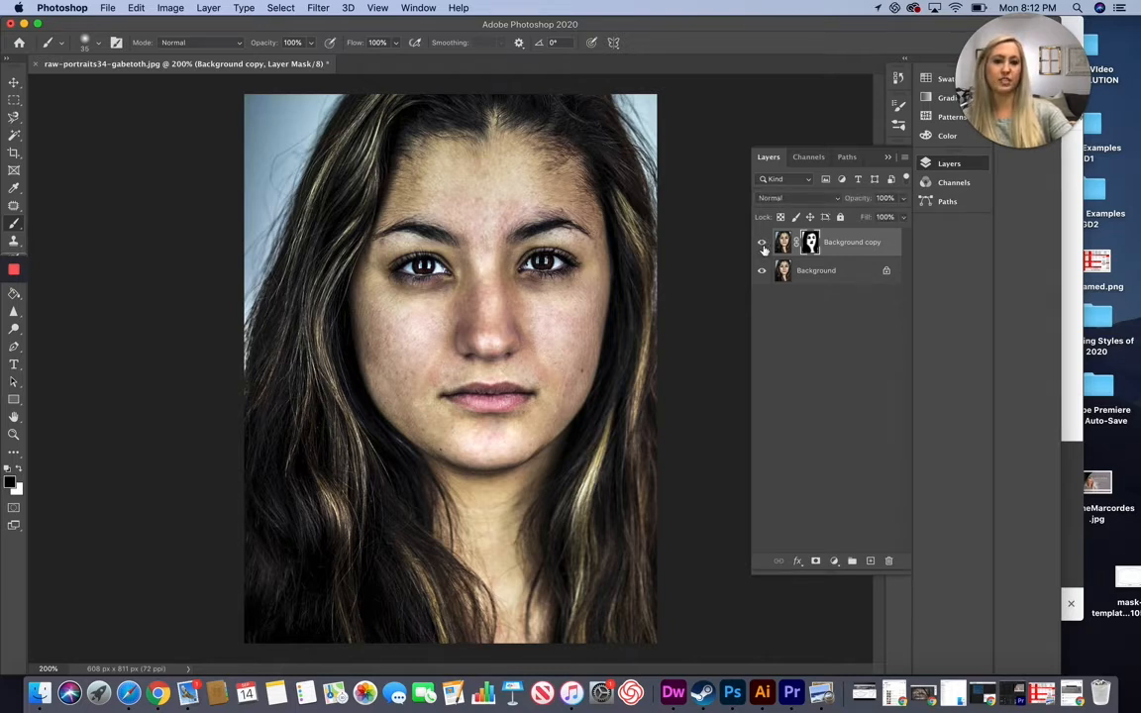
{"action": "left_click", "coordinate": [762, 246]}
{"action": "left_click", "coordinate": [763, 246]}
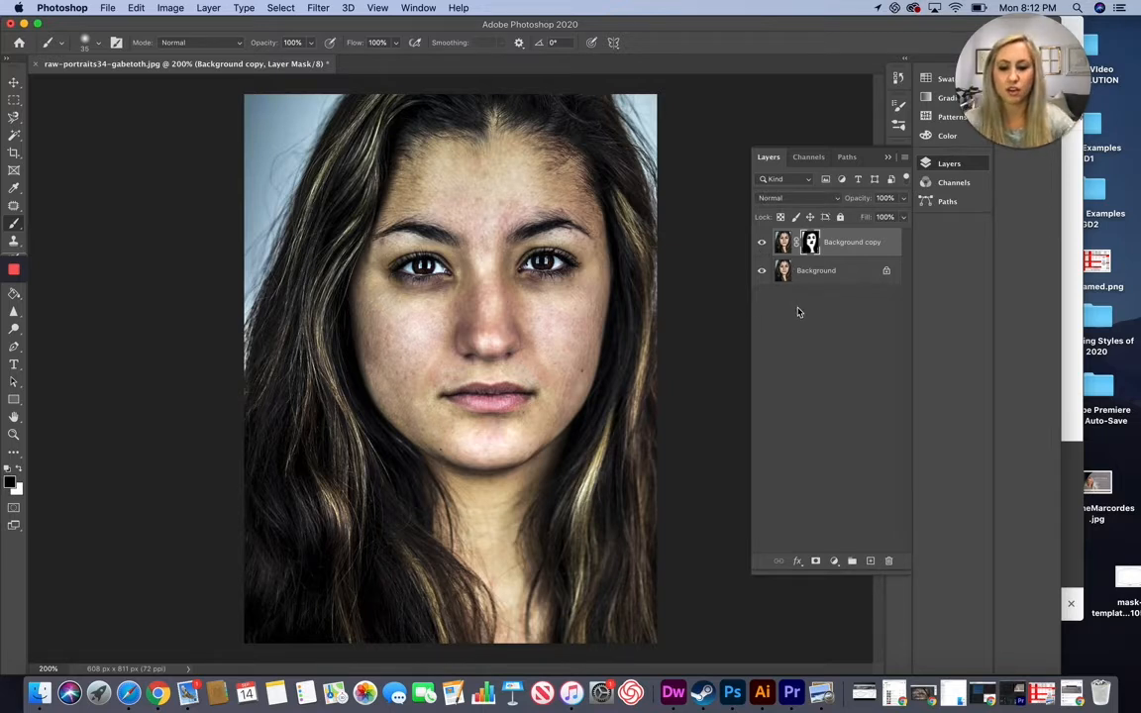
Step: Merge the masked Background copy into Background, and switch to the portrait in Photopea with its workspace fully in view
{"action": "key", "text": "super+e"}
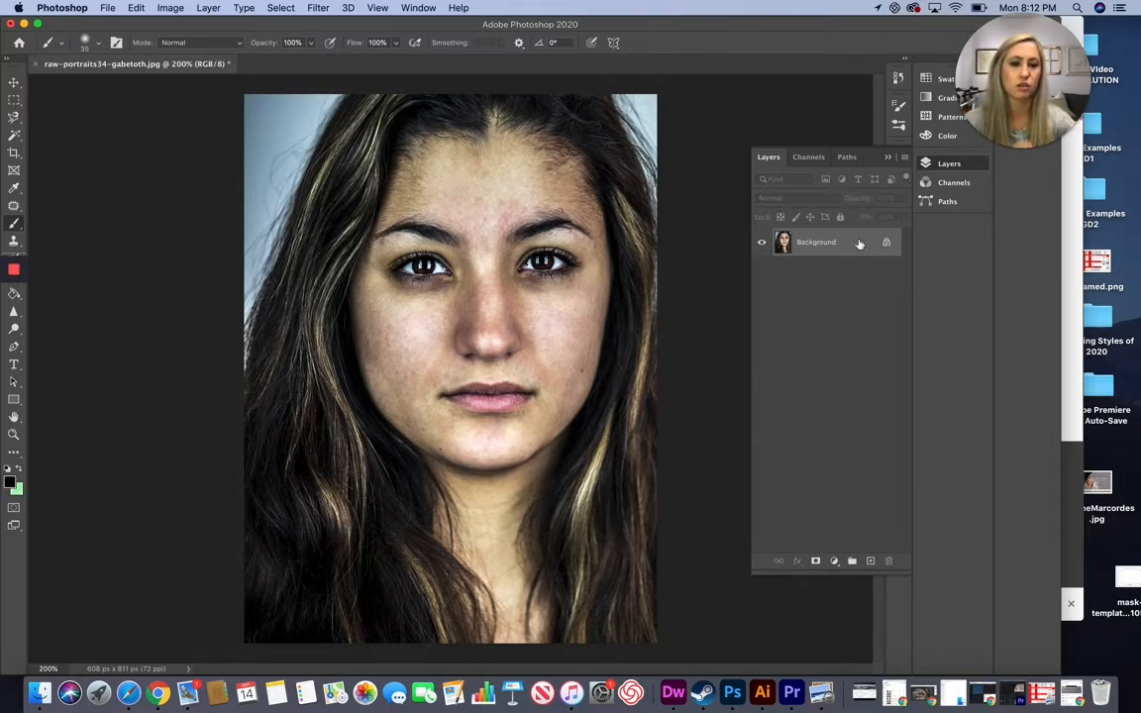
{"action": "left_click_drag", "start_coordinate": [876, 25], "coordinate": [630, 70]}
{"action": "left_click", "coordinate": [953, 122]}
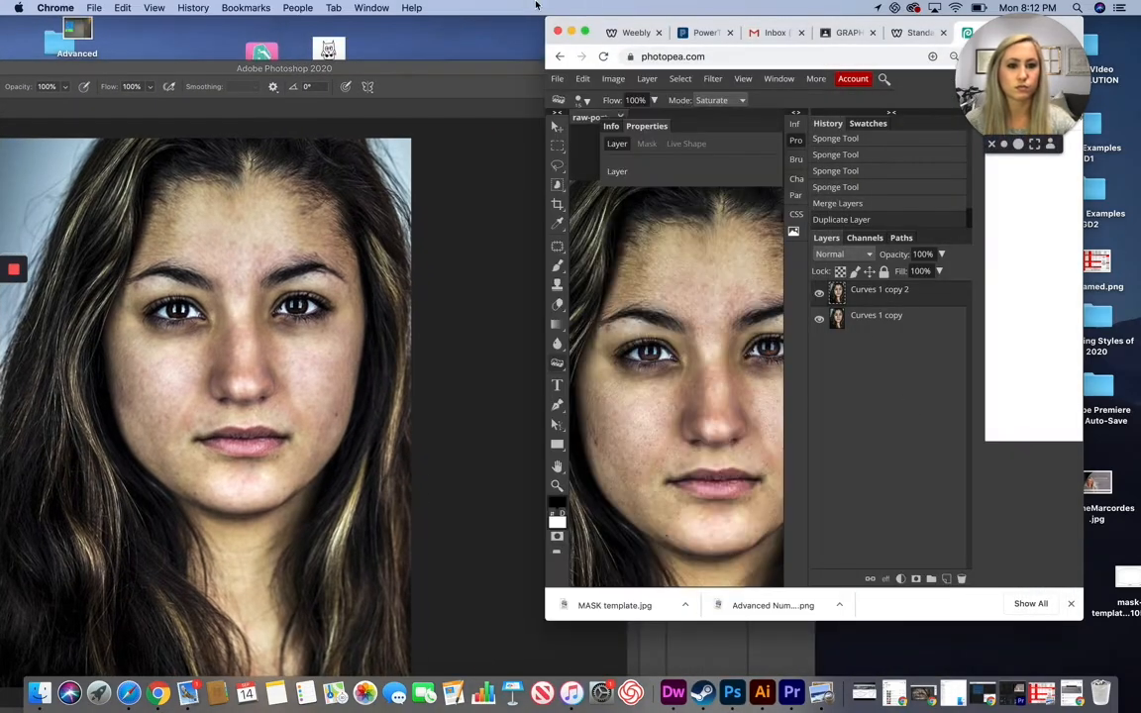
{"action": "left_click_drag", "start_coordinate": [551, 24], "coordinate": [63, 39]}
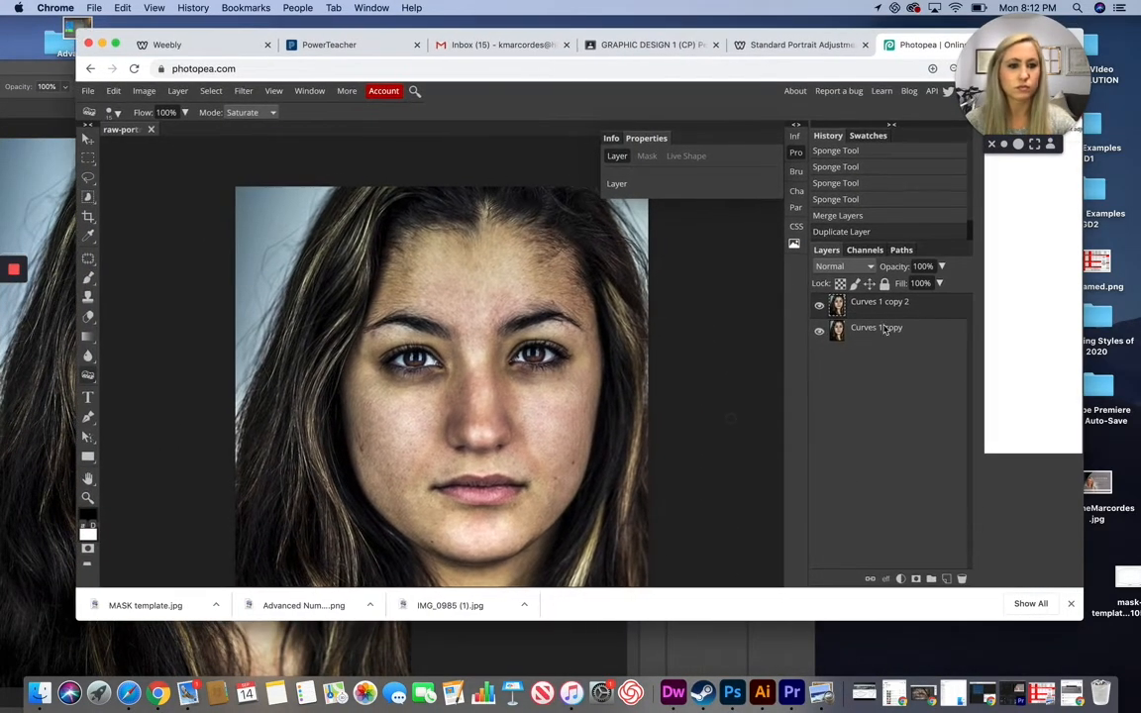
Step: Merge the two Curves 1 copy layers, duplicate the merged layer, and make the browser window taller
{"action": "key", "text": "super+e"}
{"action": "left_click_drag", "start_coordinate": [874, 318], "coordinate": [948, 577]}
{"action": "left_click_drag", "start_coordinate": [594, 622], "coordinate": [582, 699]}
{"action": "scroll", "coordinate": [528, 385], "scroll_direction": "down", "scroll_amount": 3}
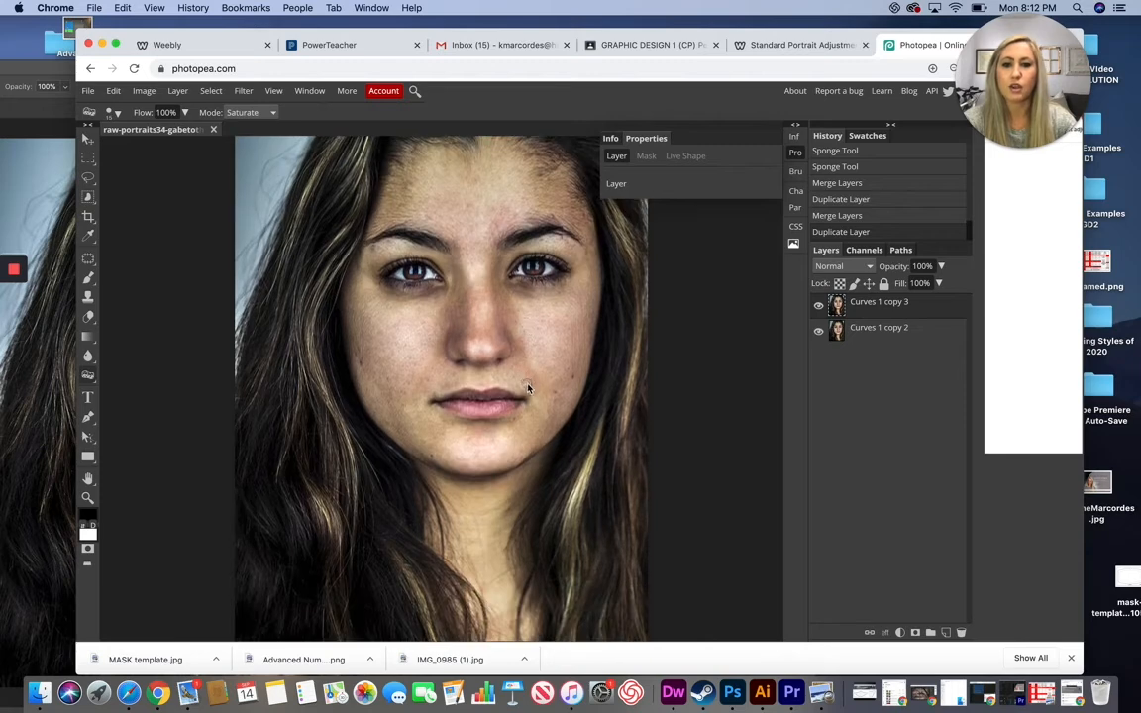
Step: Apply a Gaussian Blur with a radius of 0.6 px to the duplicated portrait layer
{"action": "left_click", "coordinate": [240, 90]}
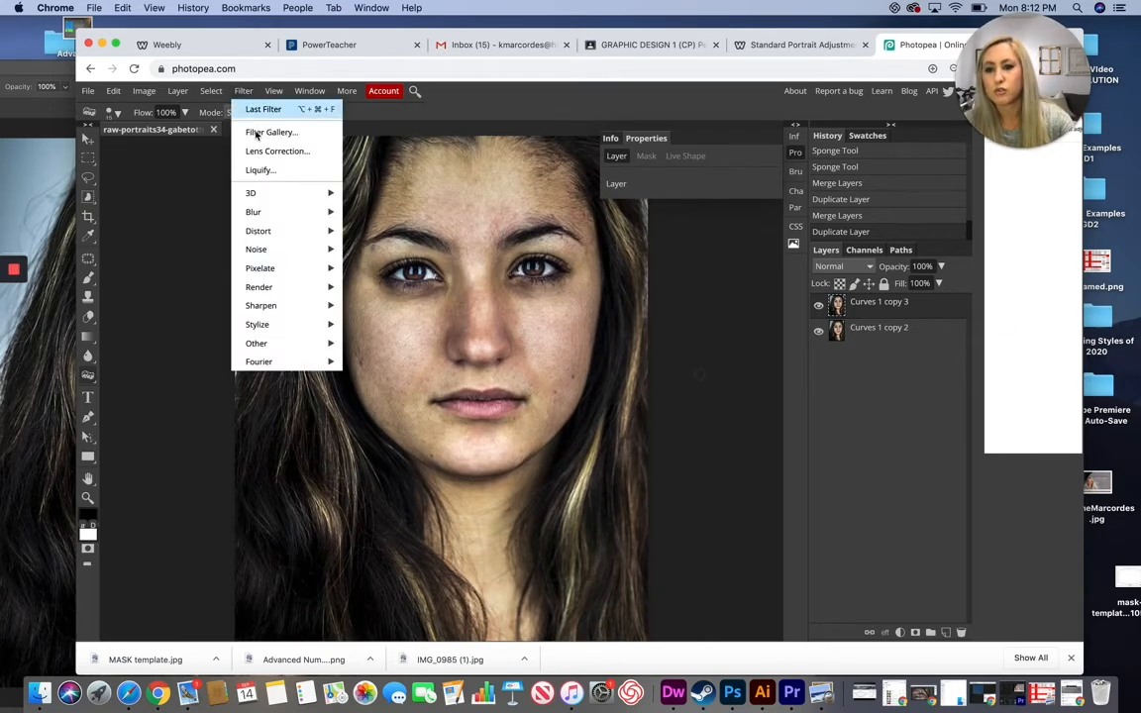
{"action": "mouse_move", "coordinate": [255, 212]}
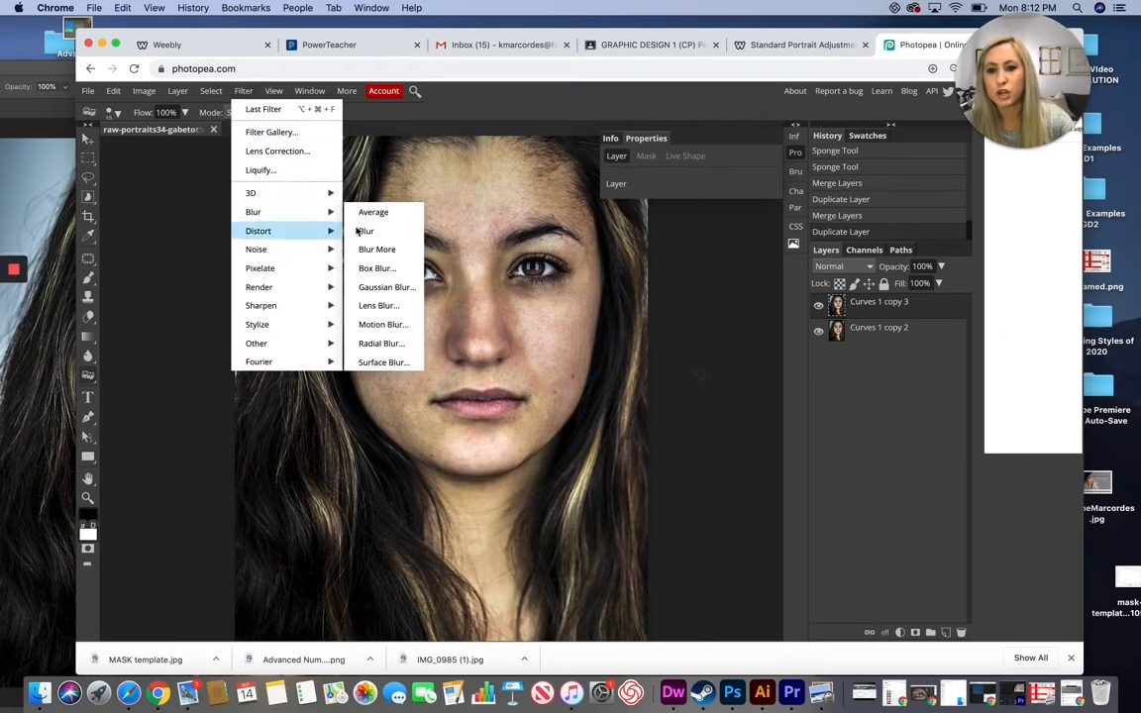
{"action": "left_click", "coordinate": [387, 287]}
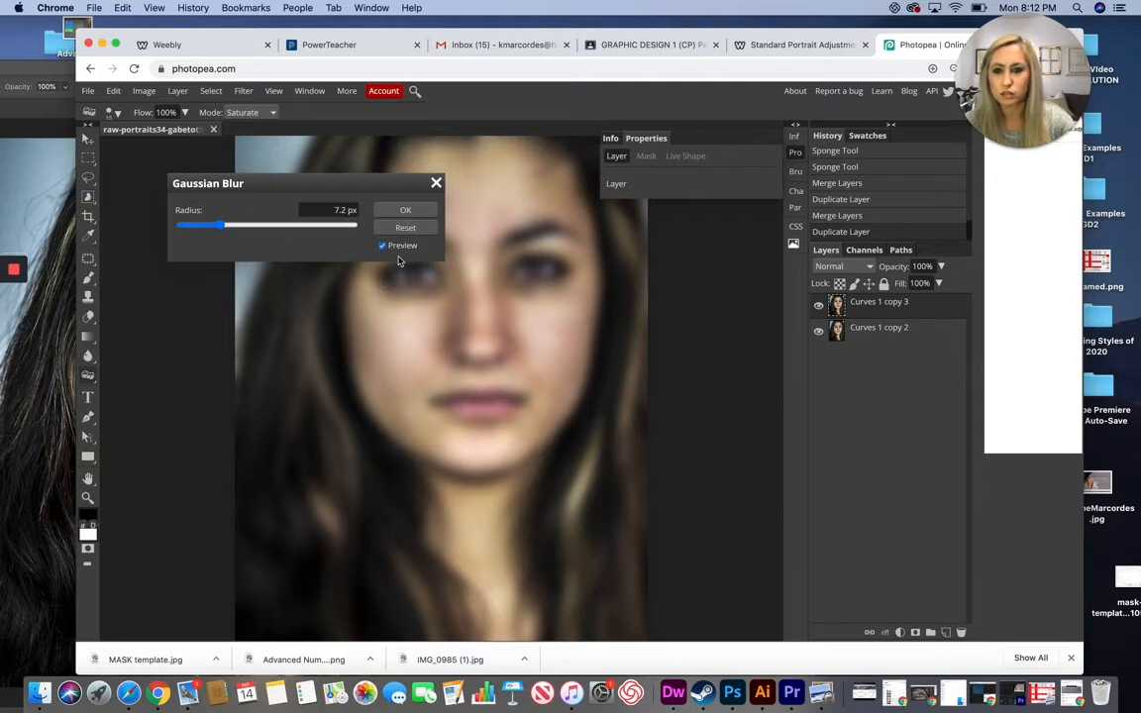
{"action": "left_click", "coordinate": [192, 227]}
{"action": "left_click_drag", "start_coordinate": [191, 228], "coordinate": [195, 230]}
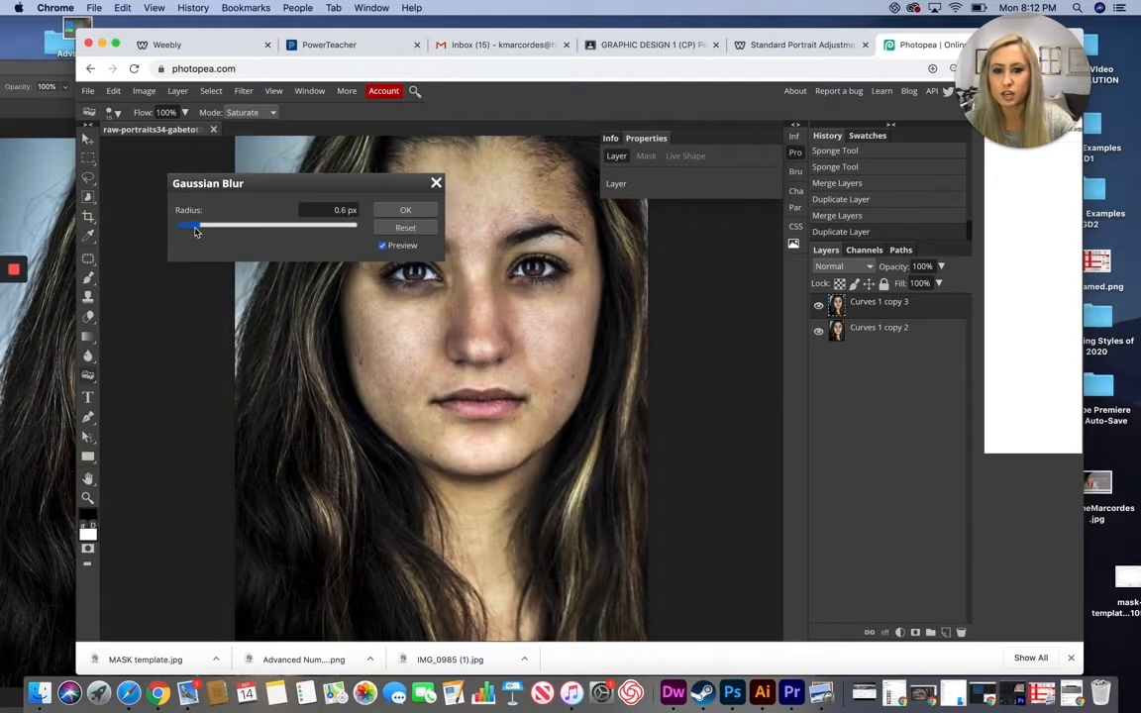
{"action": "left_click", "coordinate": [405, 211]}
{"action": "scroll", "coordinate": [602, 360], "scroll_direction": "up", "scroll_amount": 2}
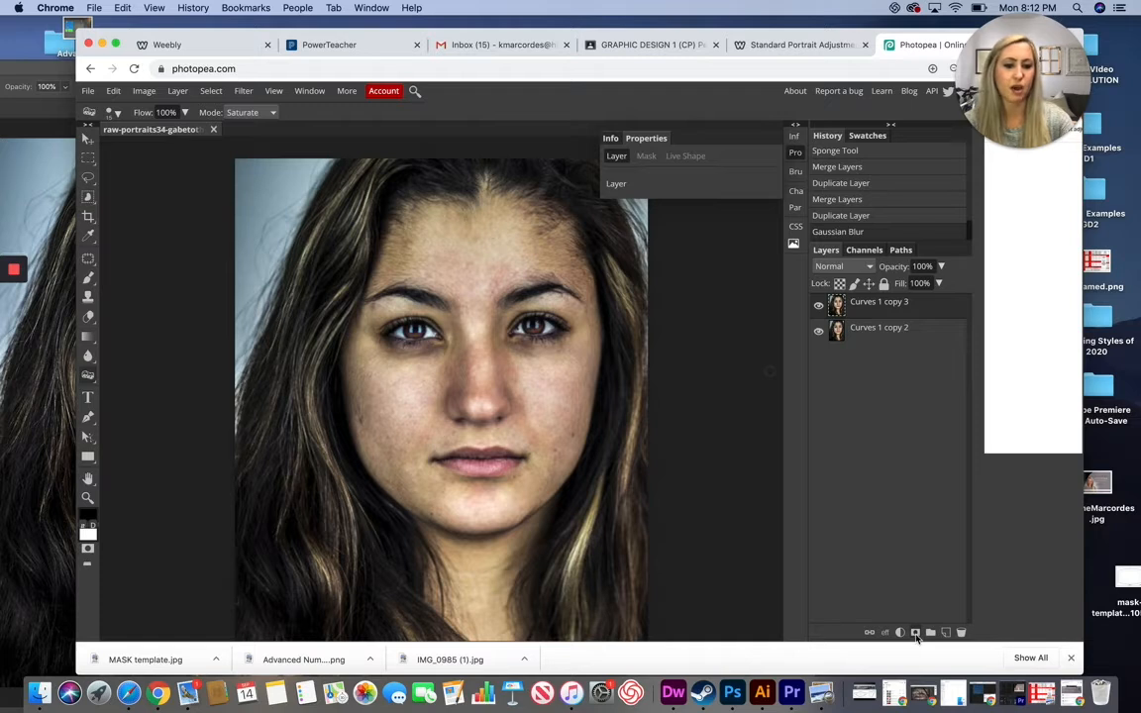
Step: Add a layer mask to the blurred layer and paint black over the hair on one side of the face with an enlarged brush
{"action": "left_click", "coordinate": [915, 633]}
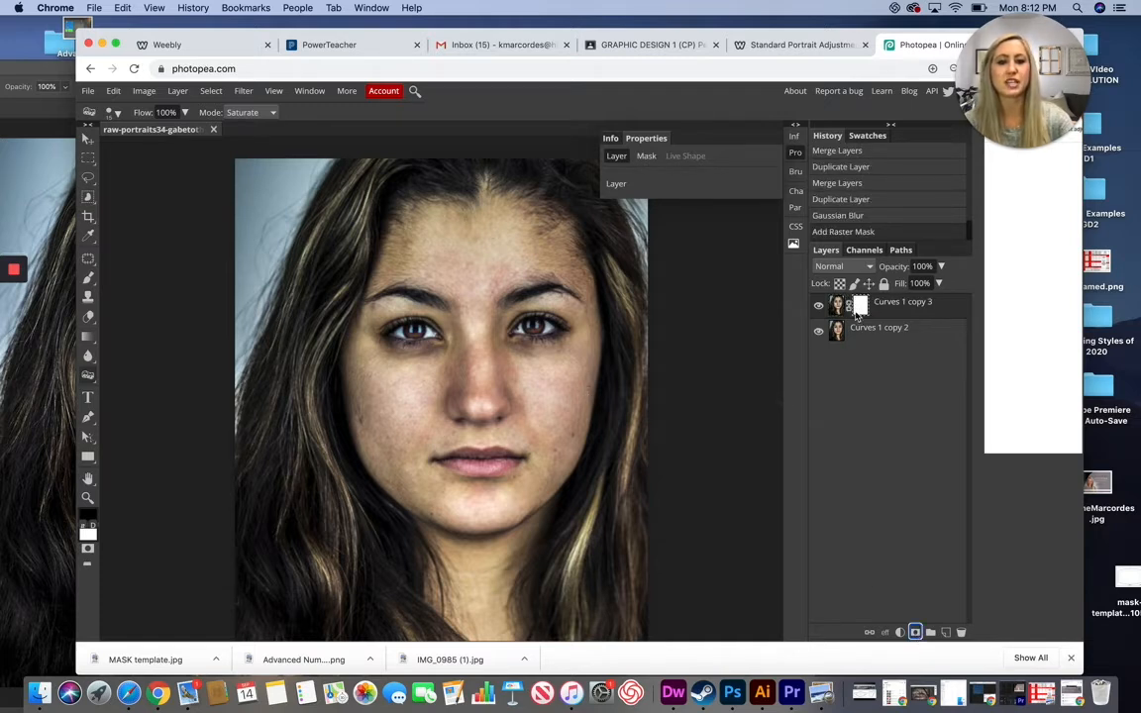
{"action": "left_click", "coordinate": [88, 281]}
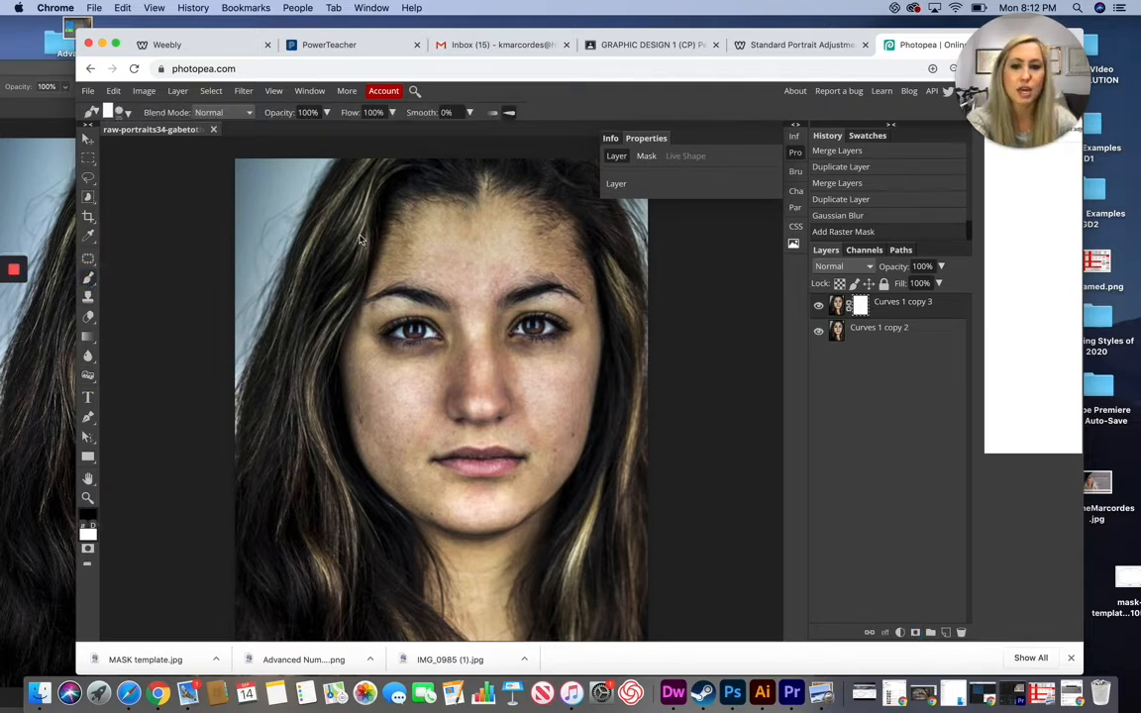
{"action": "left_click", "coordinate": [128, 113]}
{"action": "mouse_move", "coordinate": [151, 147]}
{"action": "left_mouse_down"}
{"action": "mouse_move", "coordinate": [181, 149]}
{"action": "mouse_move", "coordinate": [164, 148]}
{"action": "left_mouse_up"}
{"action": "key", "text": "bracketright"}
{"action": "key", "text": "bracketright"}
{"action": "key", "text": "bracketright"}
{"action": "key", "text": "bracketright"}
{"action": "key", "text": "bracketright"}
{"action": "key", "text": "bracketright"}
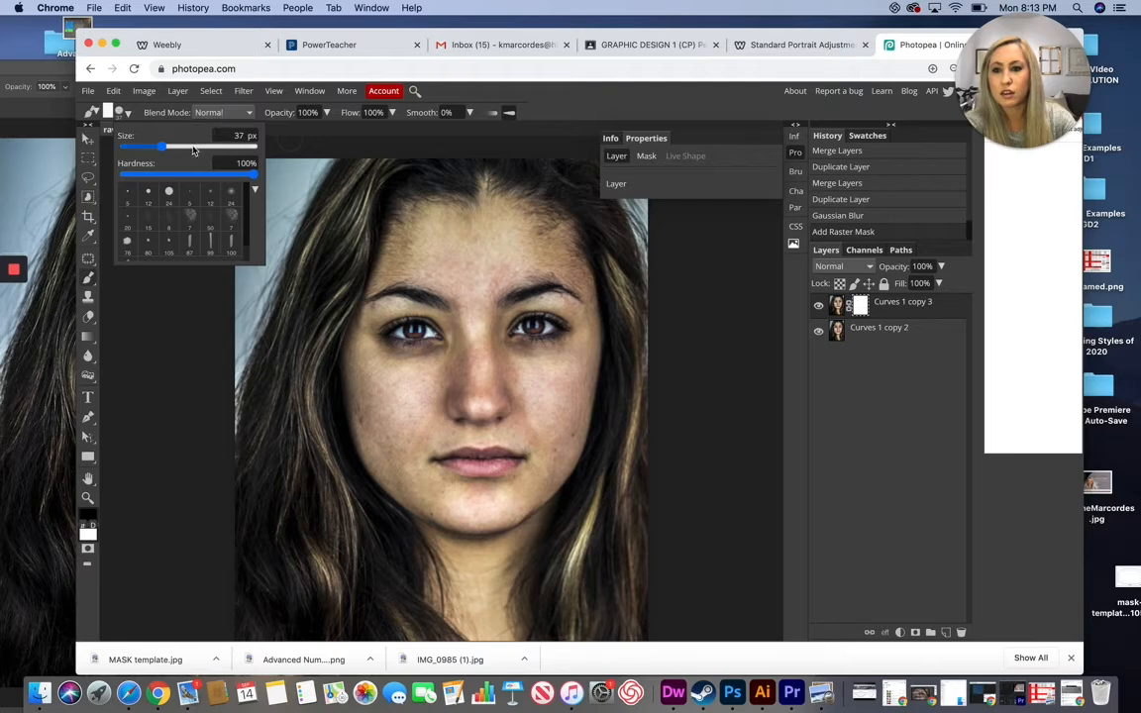
{"action": "left_click", "coordinate": [356, 188]}
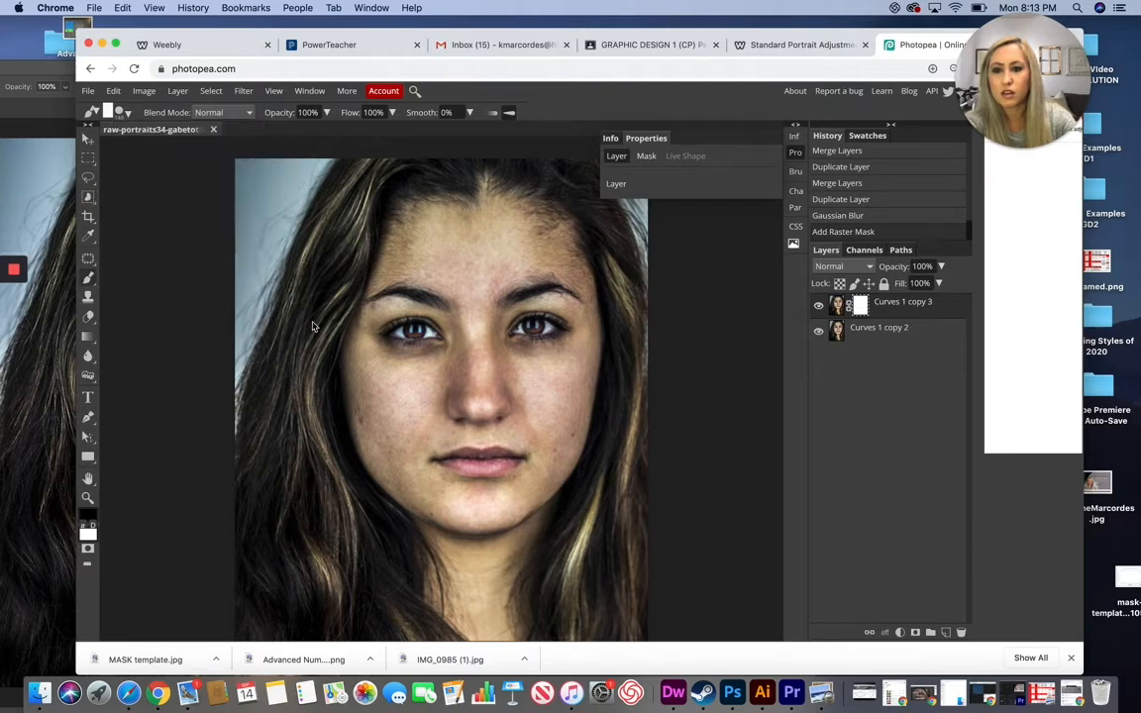
{"action": "mouse_move", "coordinate": [352, 604]}
{"action": "left_mouse_down"}
{"action": "mouse_move", "coordinate": [284, 498]}
{"action": "mouse_move", "coordinate": [297, 477]}
{"action": "left_mouse_up"}
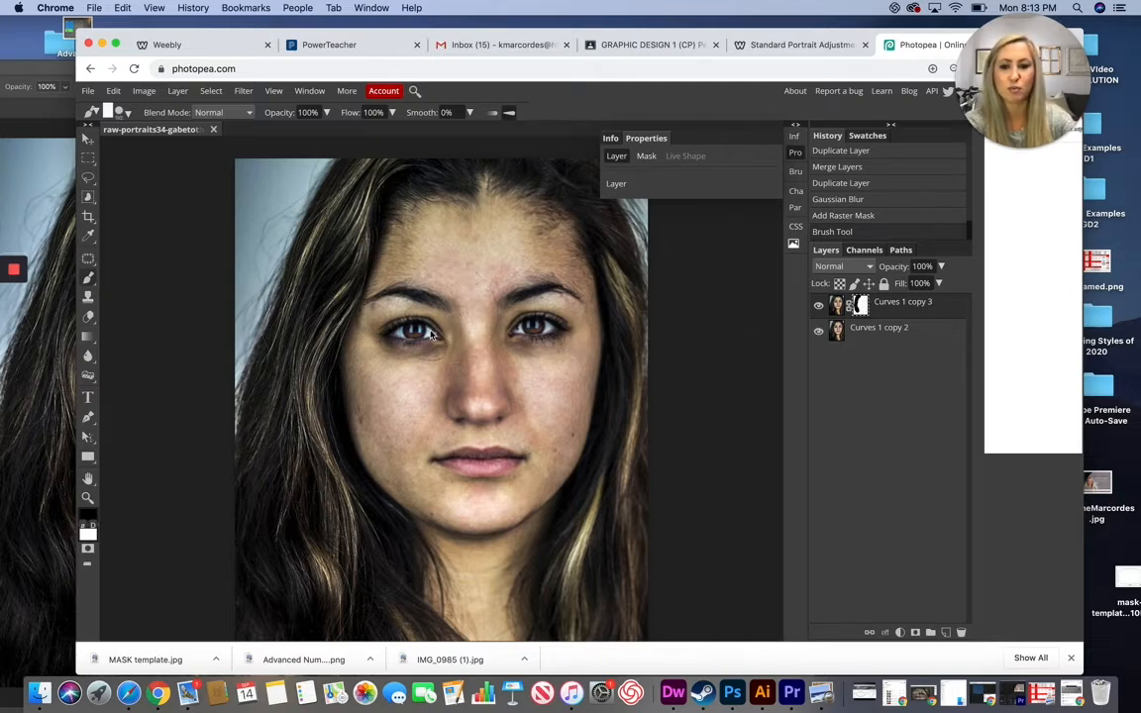
Step: Paint the blur out around one eye on the layer mask, reducing the brush size for the eye area
{"action": "mouse_move", "coordinate": [383, 302]}
{"action": "left_mouse_down"}
{"action": "mouse_move", "coordinate": [359, 306]}
{"action": "mouse_move", "coordinate": [431, 300]}
{"action": "mouse_move", "coordinate": [387, 299]}
{"action": "left_mouse_up"}
{"action": "key", "text": "bracketleft"}
{"action": "key", "text": "bracketleft"}
{"action": "key", "text": "bracketleft"}
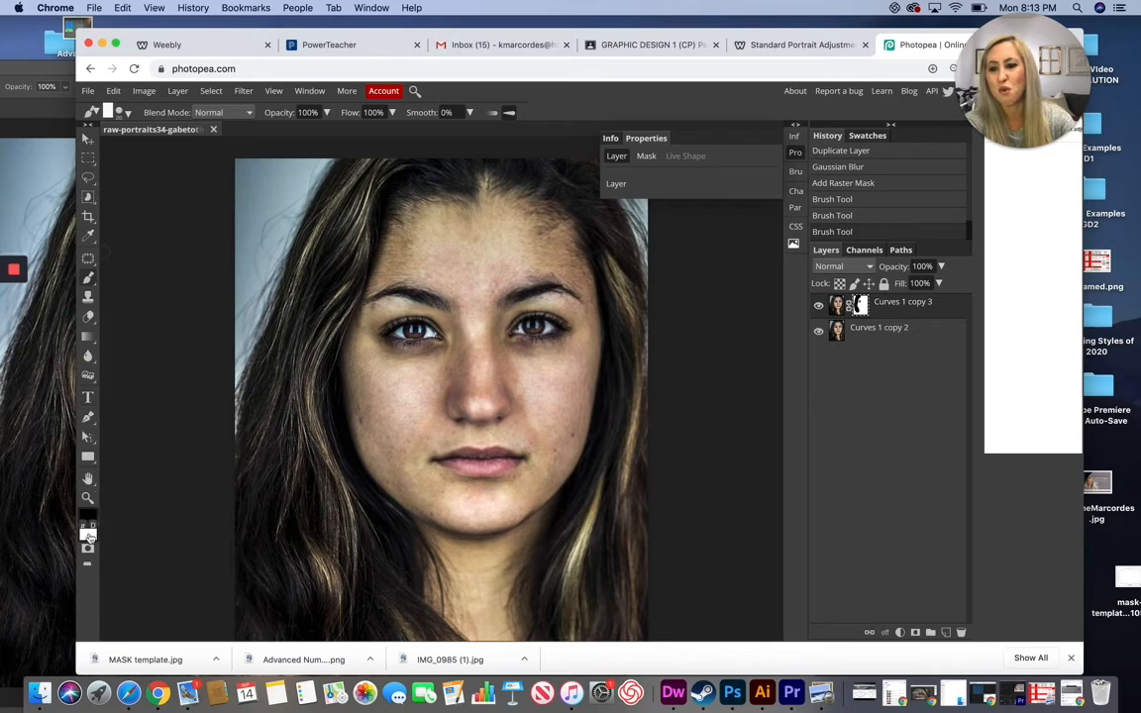
Step: Paint black over the cheek on the mask with a larger brush, and restore its blur by painting over it in white
{"action": "key", "text": "x"}
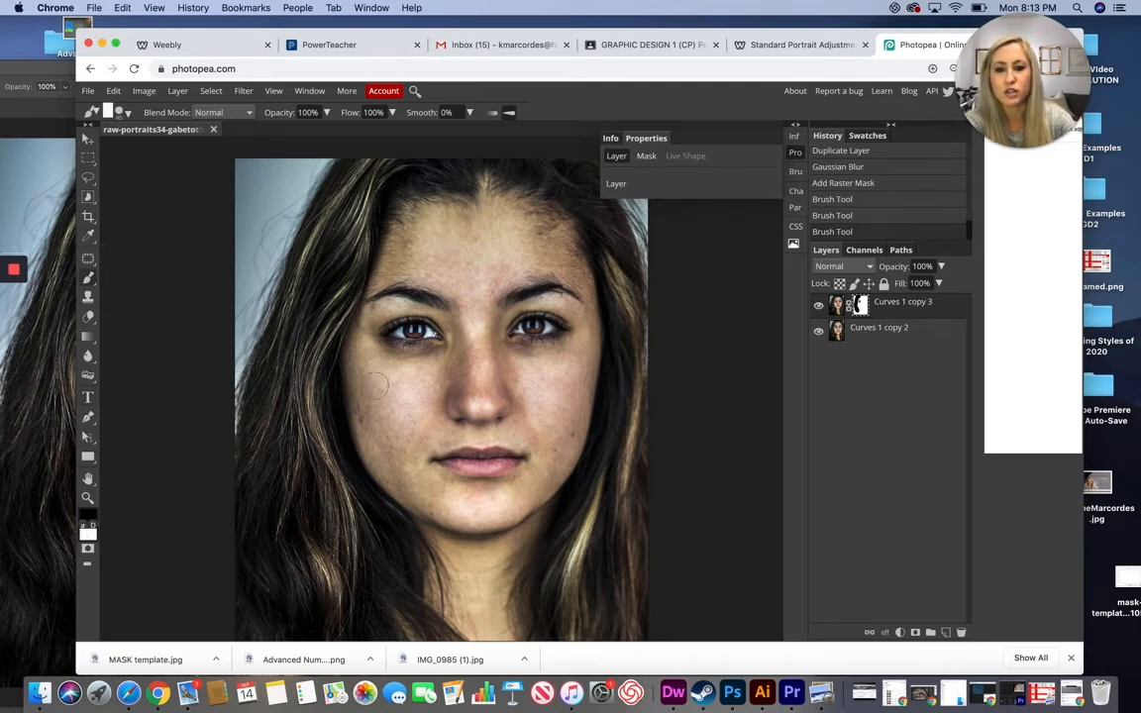
{"action": "key", "text": "bracketright"}
{"action": "key", "text": "bracketright"}
{"action": "key", "text": "bracketright"}
{"action": "key", "text": "bracketright"}
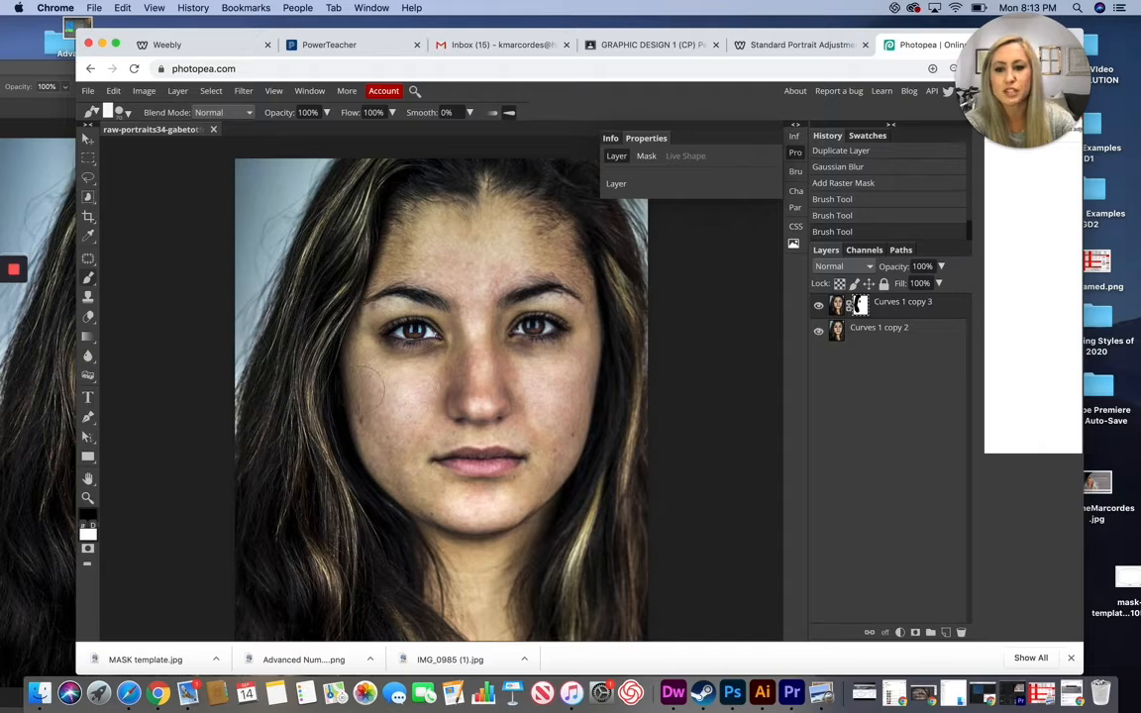
{"action": "mouse_move", "coordinate": [391, 451]}
{"action": "left_mouse_down"}
{"action": "mouse_move", "coordinate": [349, 357]}
{"action": "mouse_move", "coordinate": [386, 345]}
{"action": "left_mouse_up"}
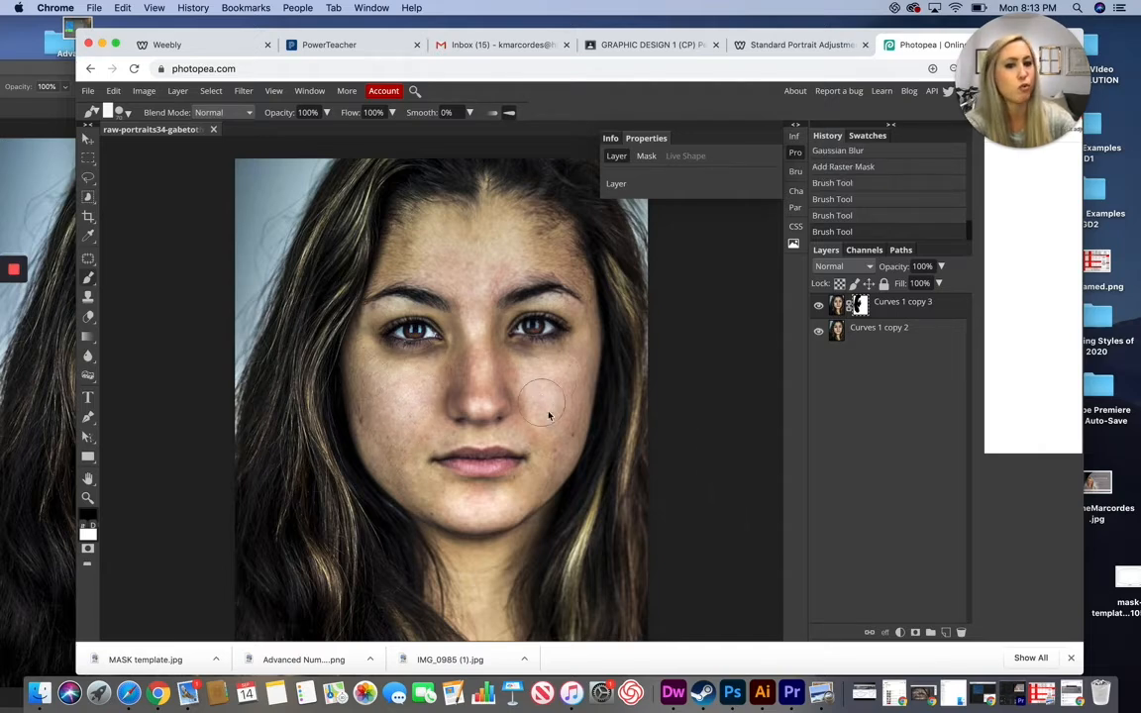
{"action": "left_click", "coordinate": [85, 526]}
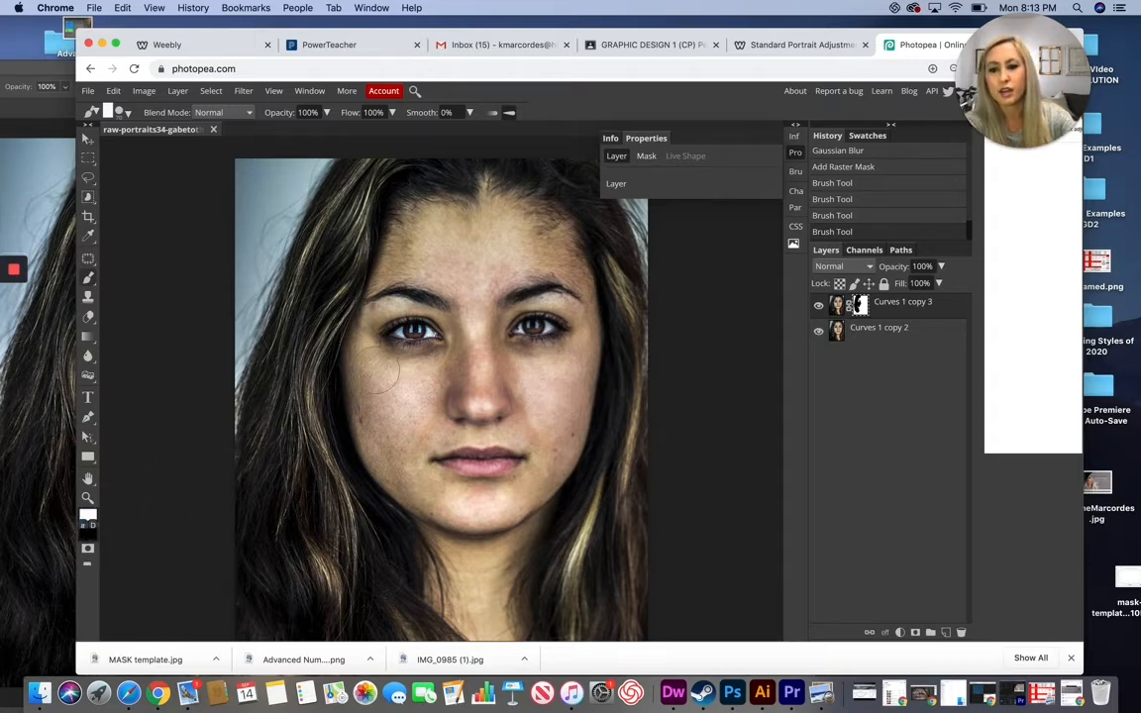
{"action": "mouse_move", "coordinate": [424, 419]}
{"action": "left_mouse_down"}
{"action": "mouse_move", "coordinate": [380, 383]}
{"action": "mouse_move", "coordinate": [384, 420]}
{"action": "left_mouse_up"}
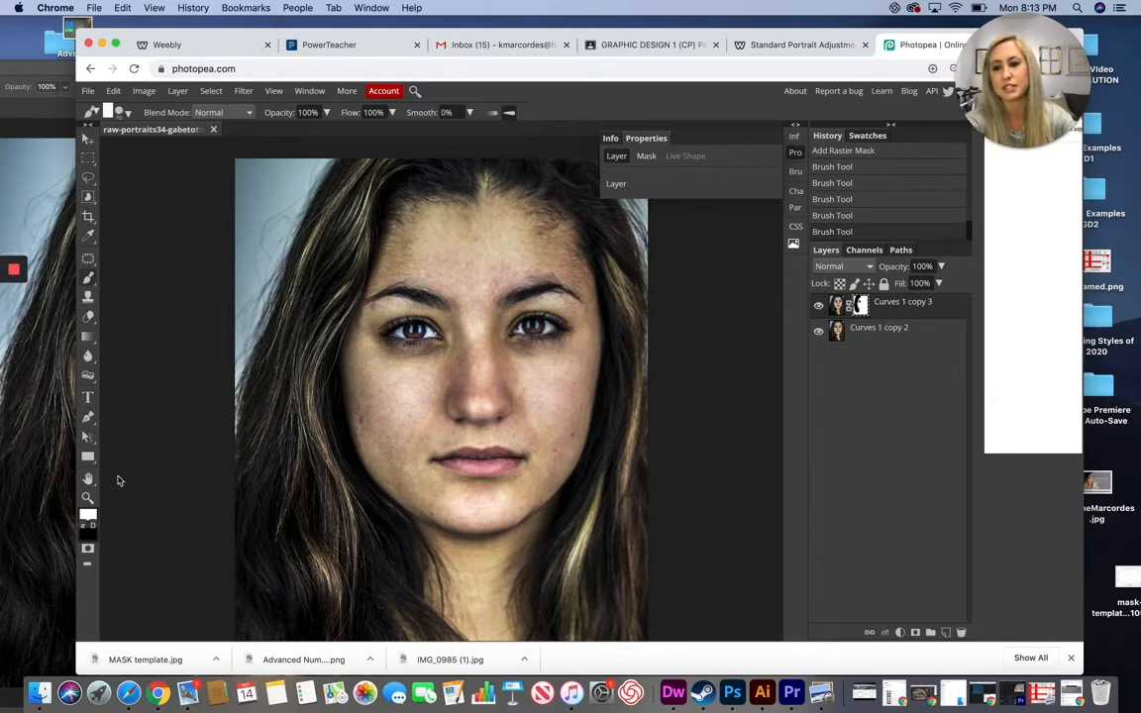
Step: Paint black on the mask over the mouth, eyes and remaining hair, and merge the masked layer with the one below
{"action": "key", "text": "x"}
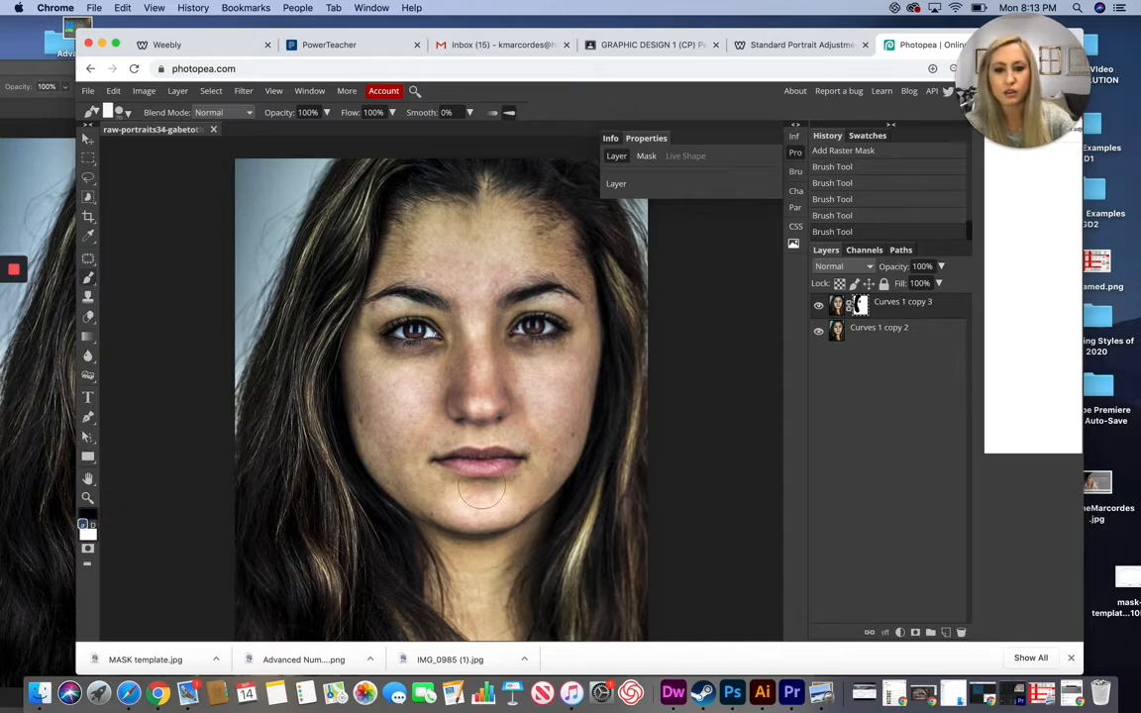
{"action": "left_click_drag", "start_coordinate": [445, 460], "coordinate": [515, 460]}
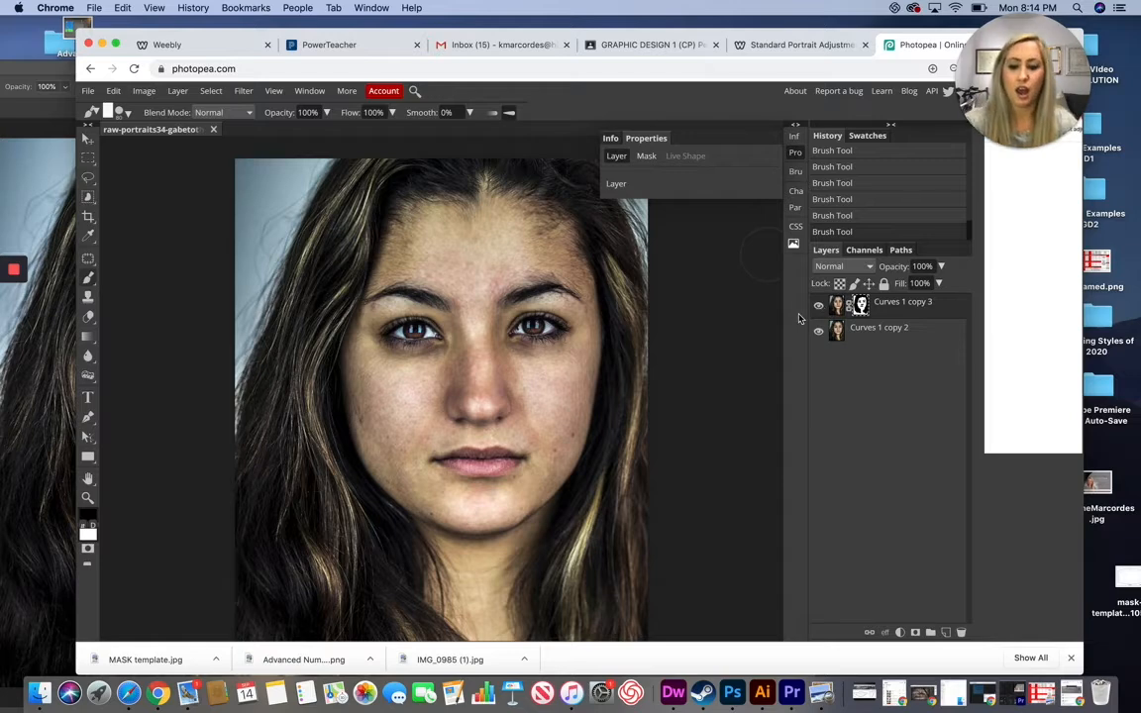
{"action": "key", "text": "super+e"}
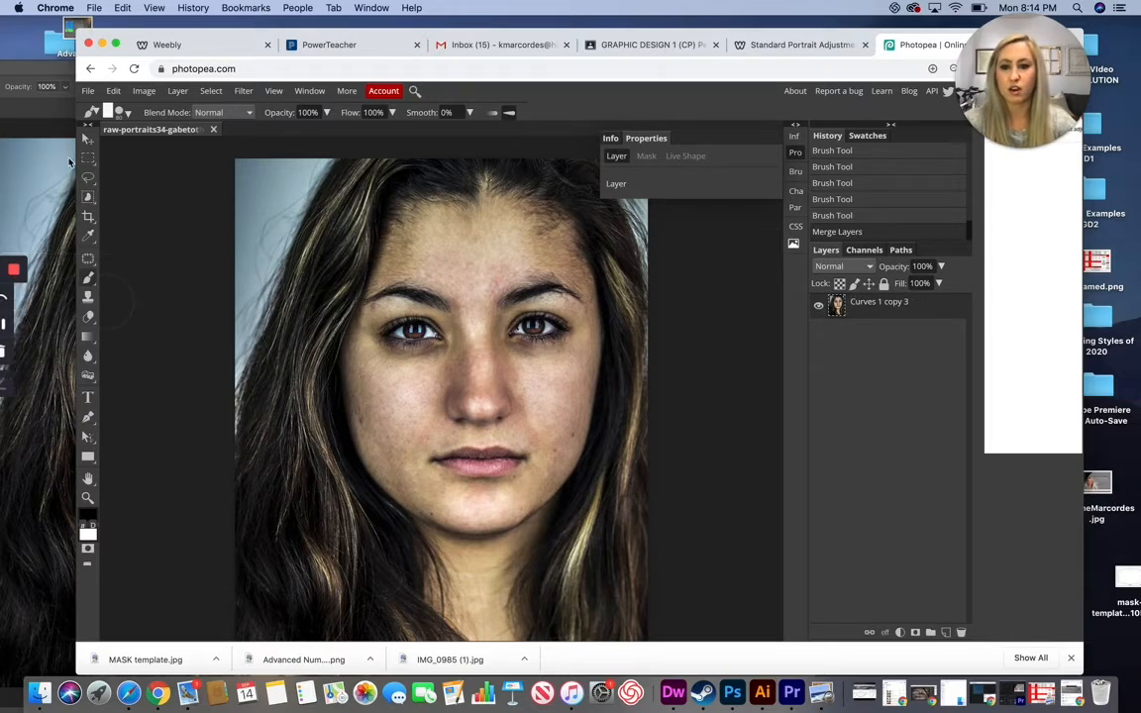
Step: Place the Photopea and Photoshop windows side by side to compare the two retouched portraits
{"action": "left_click", "coordinate": [70, 202]}
{"action": "left_click", "coordinate": [893, 430]}
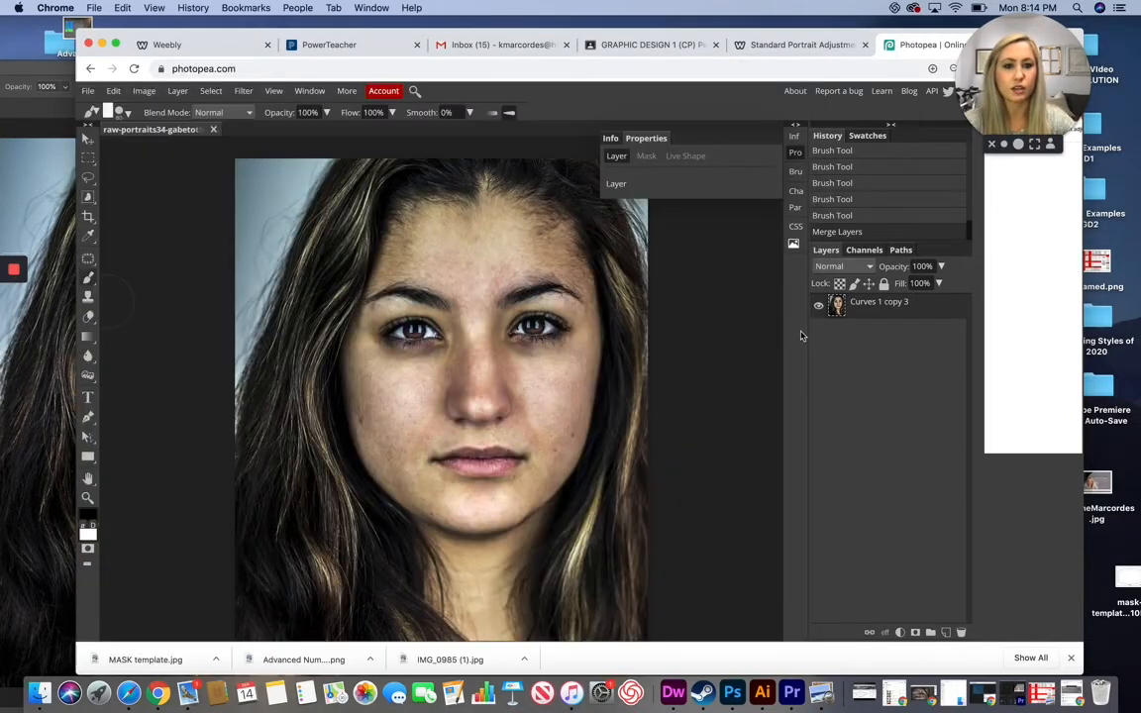
{"action": "left_click_drag", "start_coordinate": [121, 50], "coordinate": [431, 60]}
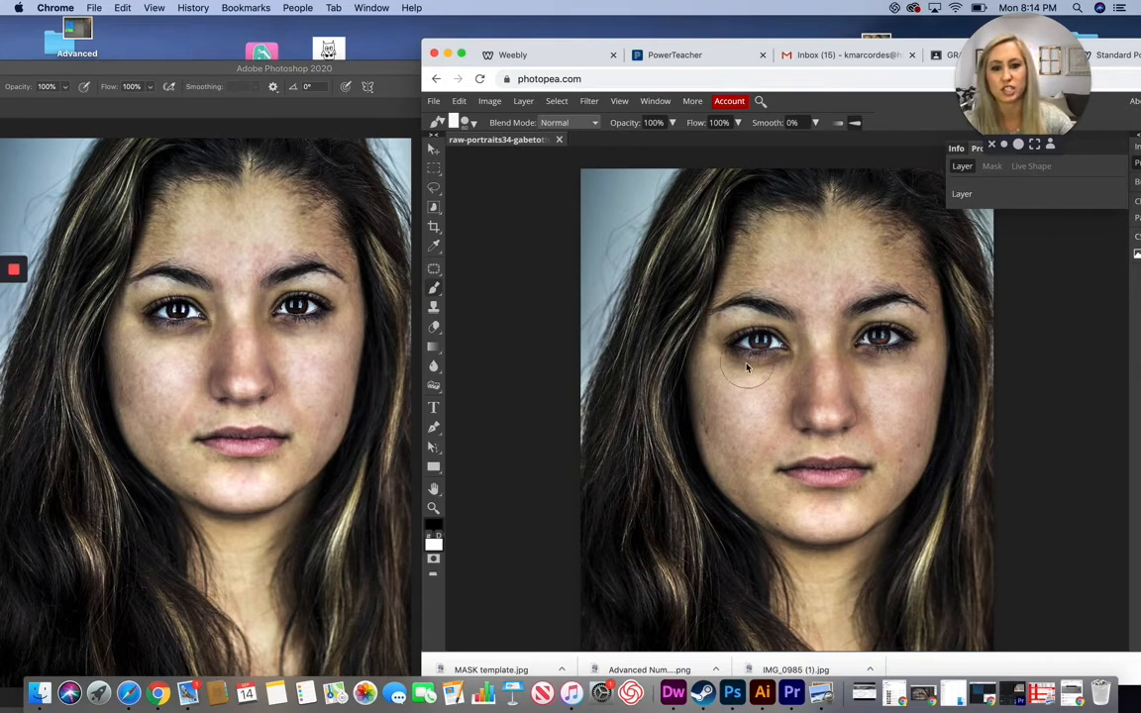
Step: Switch to Photoshop and apply a midtone Color Balance with color levels +10, -3 and -7
{"action": "left_click", "coordinate": [375, 72]}
{"action": "left_click_drag", "start_coordinate": [374, 73], "coordinate": [611, 52]}
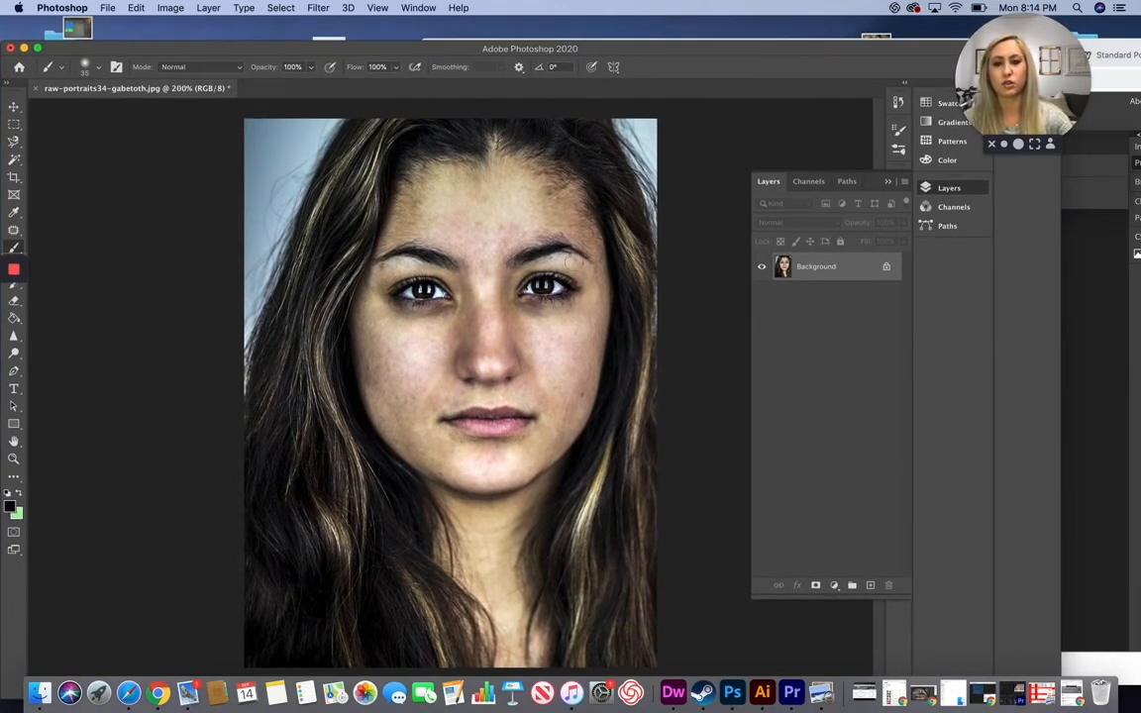
{"action": "left_click", "coordinate": [169, 8]}
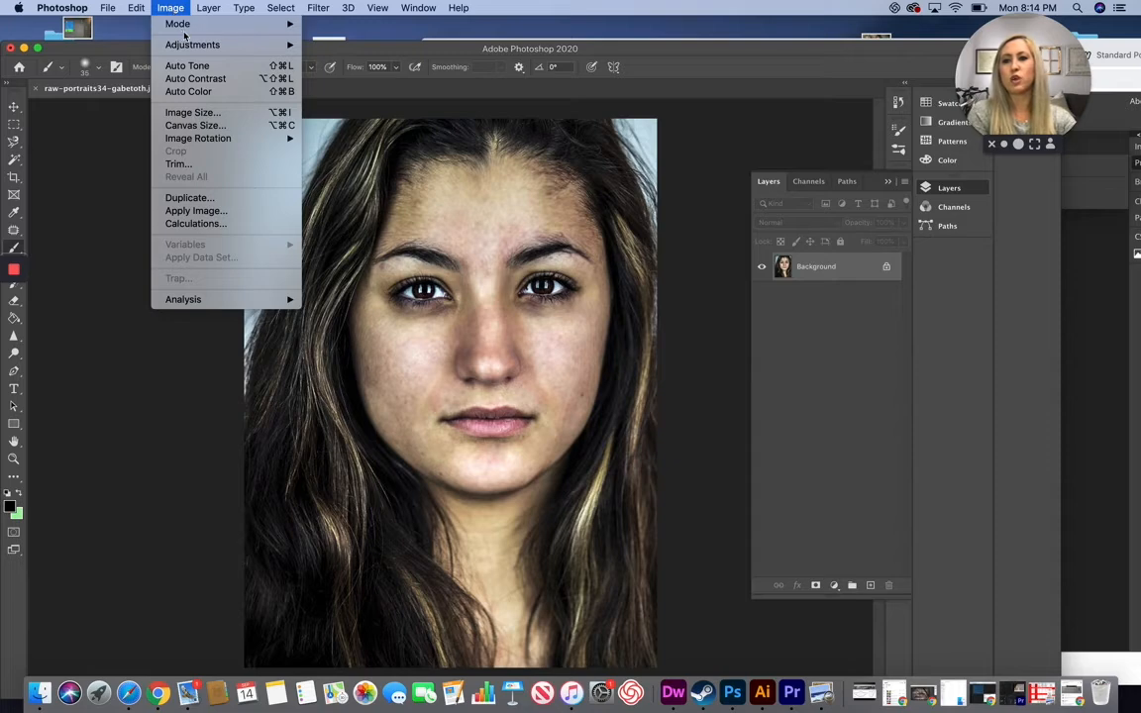
{"action": "mouse_move", "coordinate": [185, 46]}
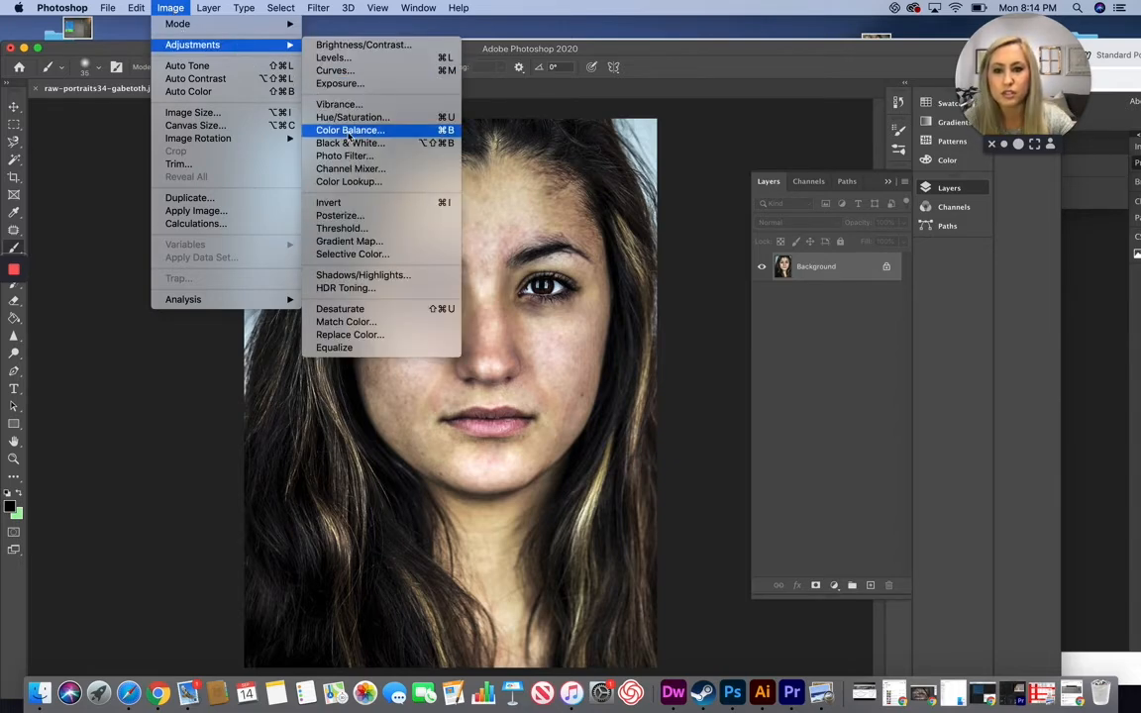
{"action": "left_click", "coordinate": [349, 132]}
{"action": "left_click_drag", "start_coordinate": [666, 109], "coordinate": [691, 59]}
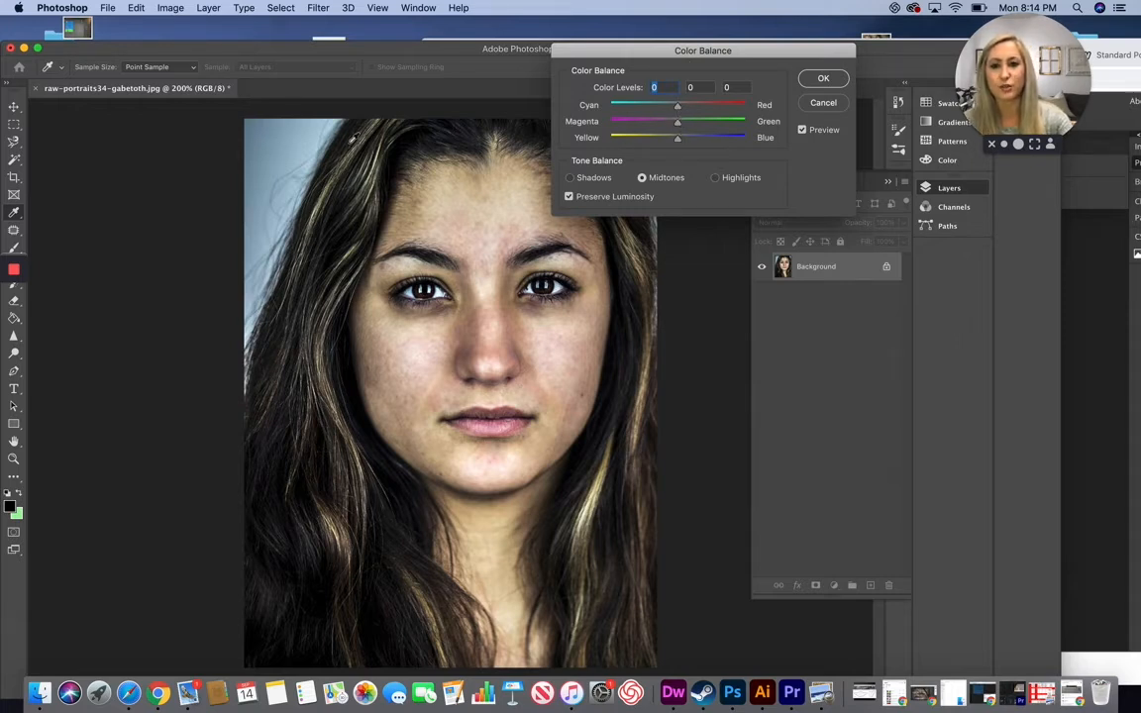
{"action": "left_click_drag", "start_coordinate": [679, 110], "coordinate": [676, 145]}
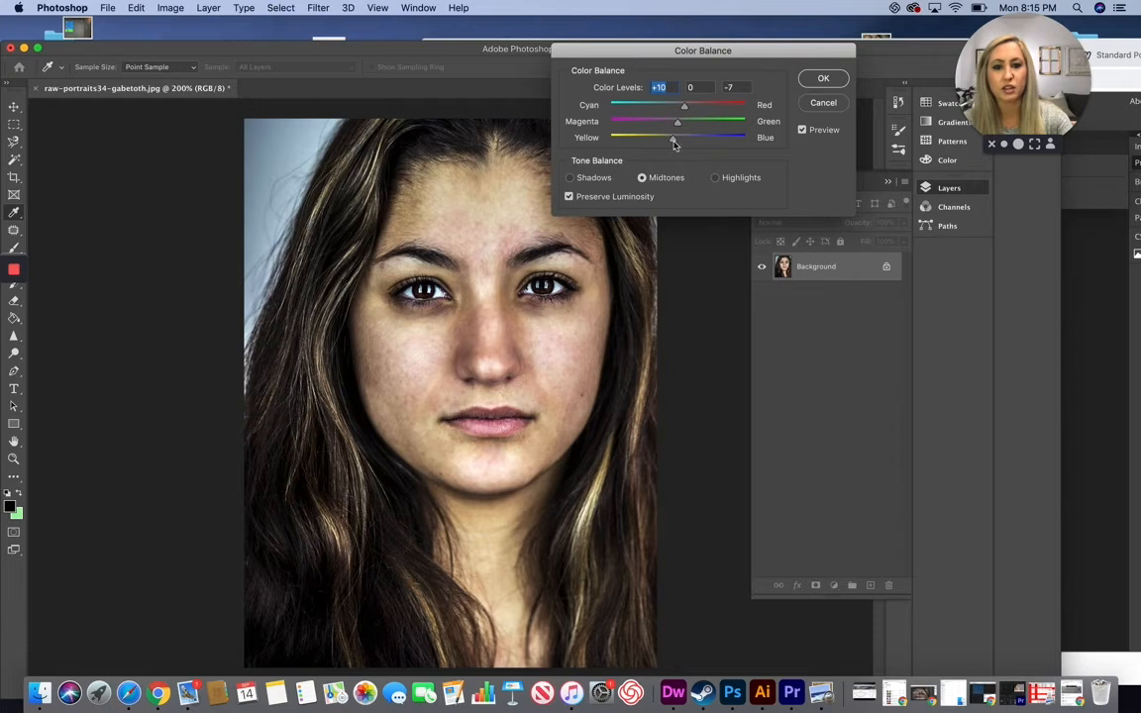
{"action": "left_click_drag", "start_coordinate": [674, 145], "coordinate": [677, 128]}
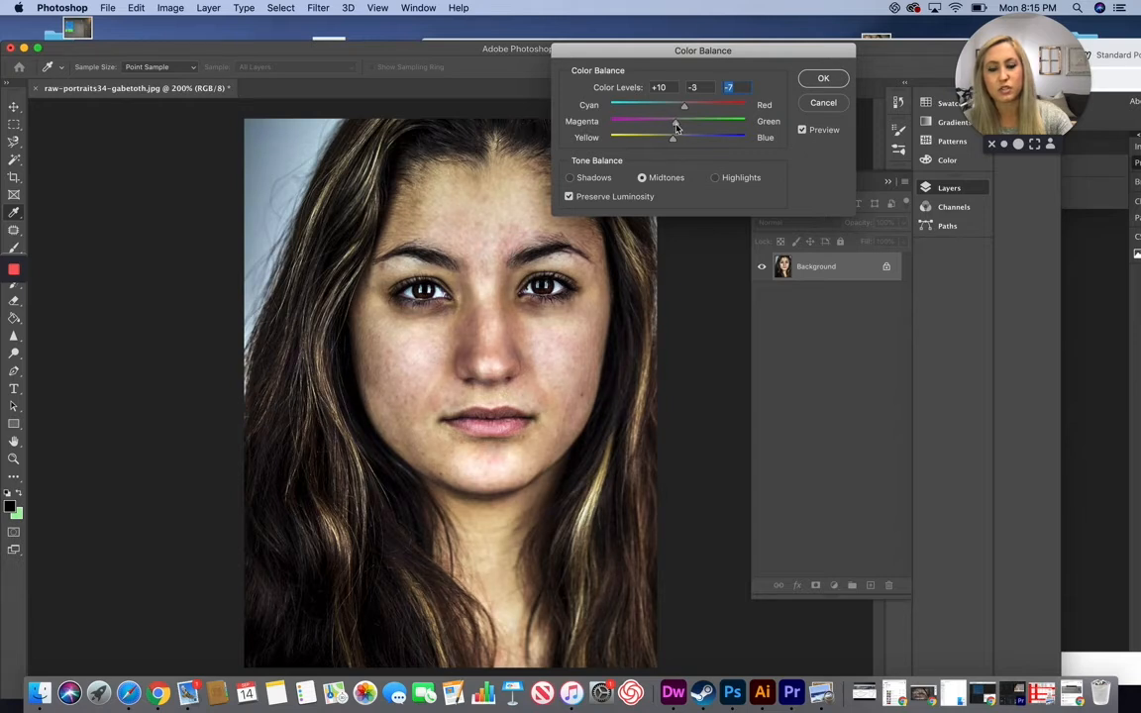
{"action": "left_click", "coordinate": [822, 78]}
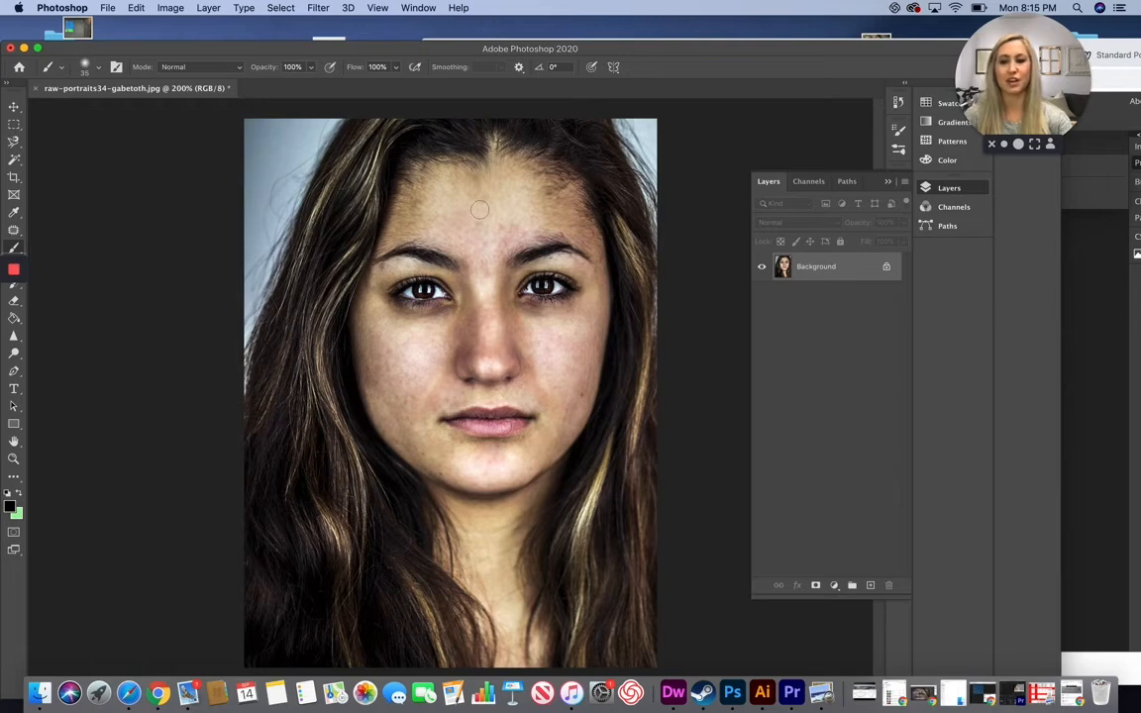
Step: Switch to Photopea, bring its full workspace into view, and duplicate the merged portrait layer
{"action": "left_click_drag", "start_coordinate": [728, 46], "coordinate": [352, 52]}
{"action": "left_click", "coordinate": [813, 151]}
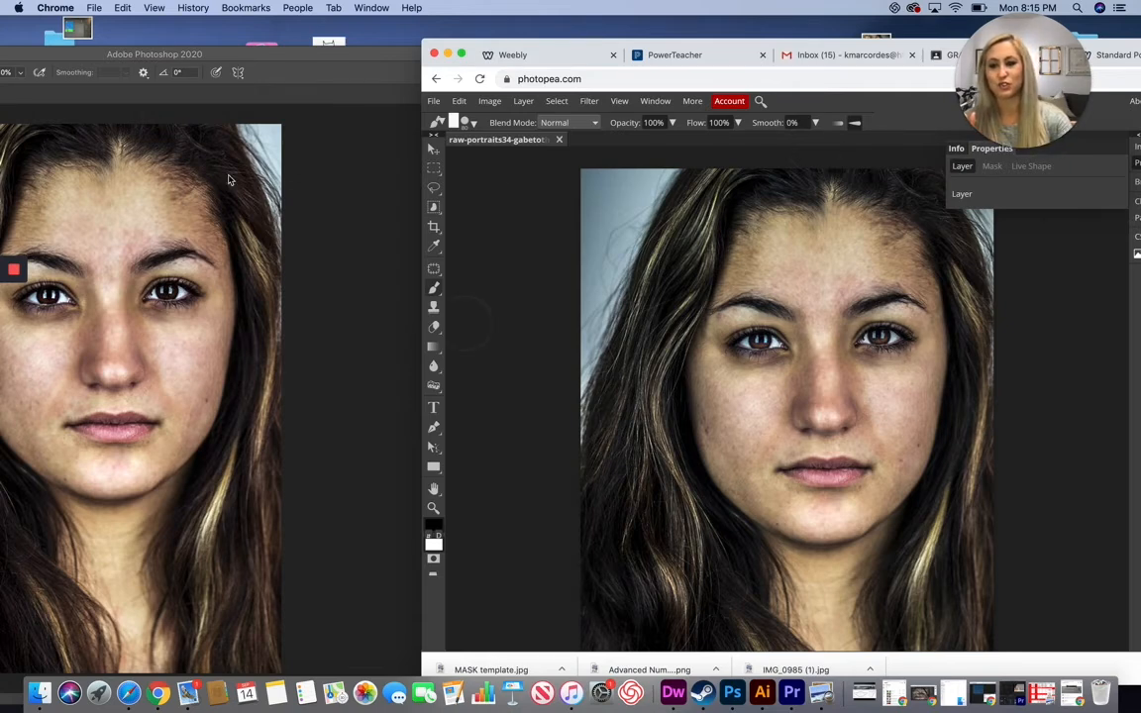
{"action": "double_click", "coordinate": [451, 46]}
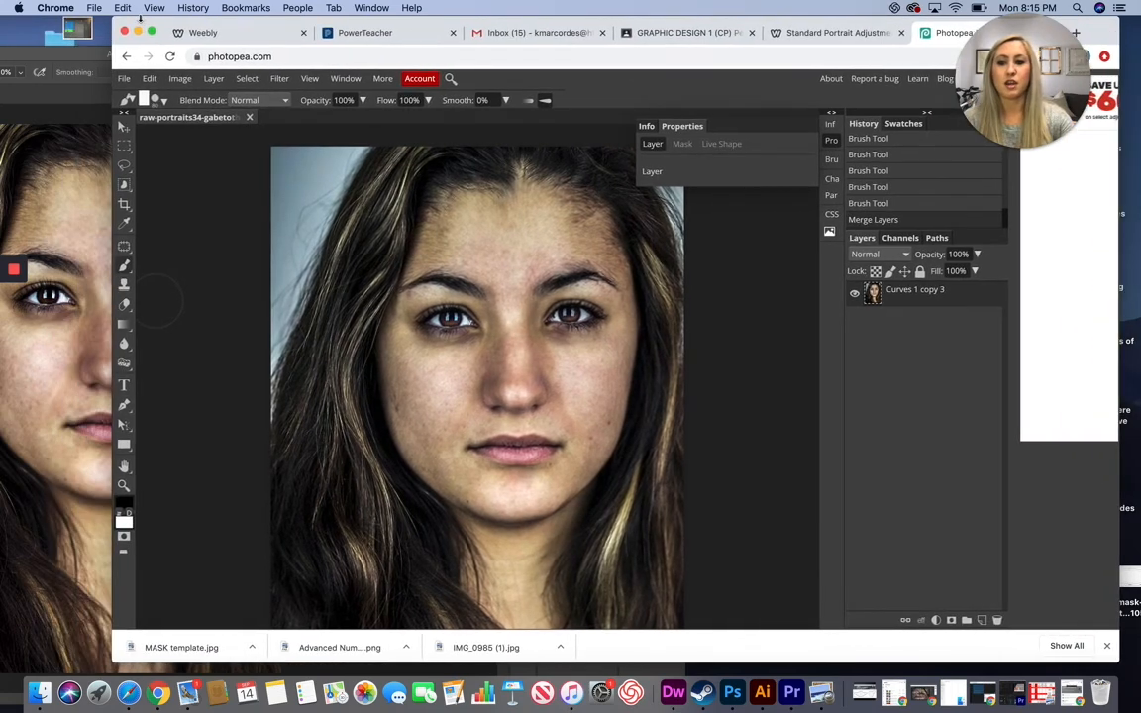
{"action": "left_click", "coordinate": [179, 79]}
{"action": "left_click", "coordinate": [924, 287]}
{"action": "left_click_drag", "start_coordinate": [925, 293], "coordinate": [981, 619]}
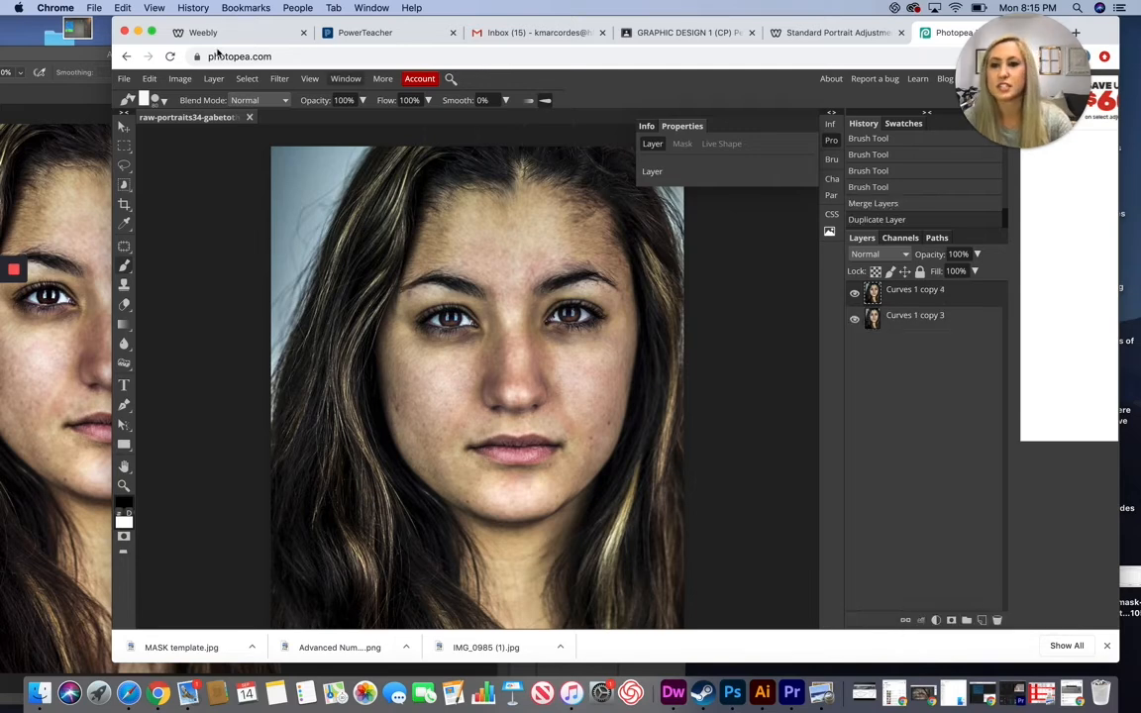
Step: Apply a Color Balance adjustment to the duplicated layer's shadows with Red 7, Green 2 and Blue 2, preserving luminosity
{"action": "left_click", "coordinate": [180, 79]}
{"action": "mouse_move", "coordinate": [208, 98]}
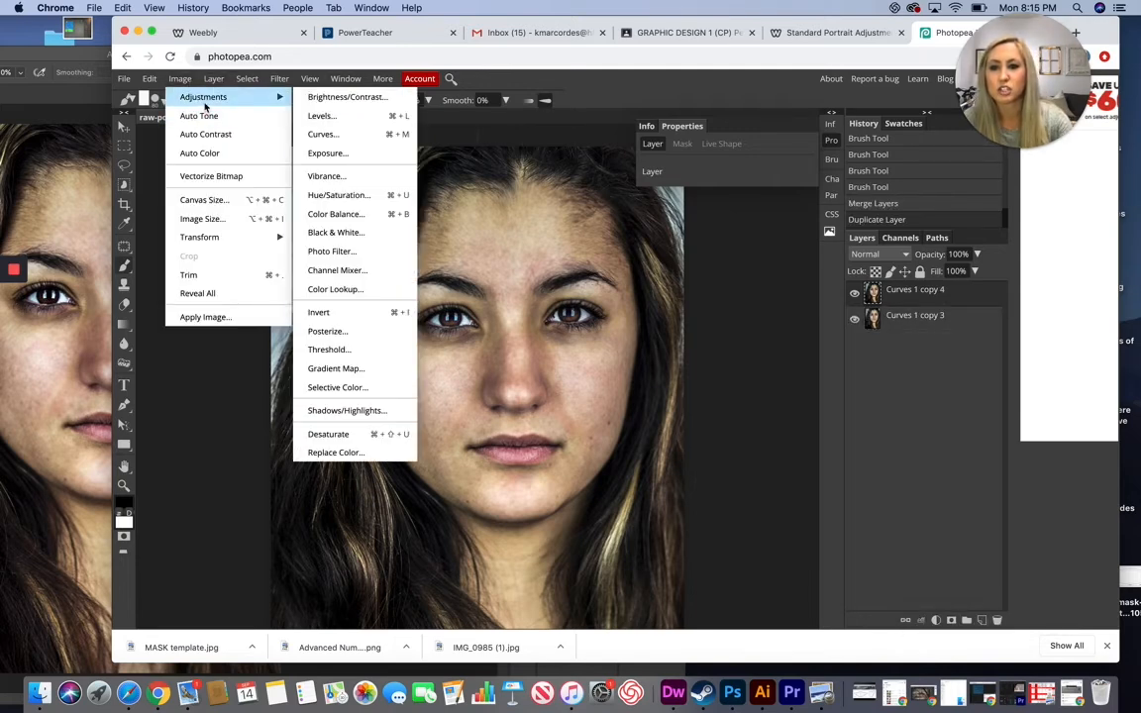
{"action": "left_click", "coordinate": [319, 197]}
{"action": "left_click_drag", "start_coordinate": [348, 180], "coordinate": [818, 248]}
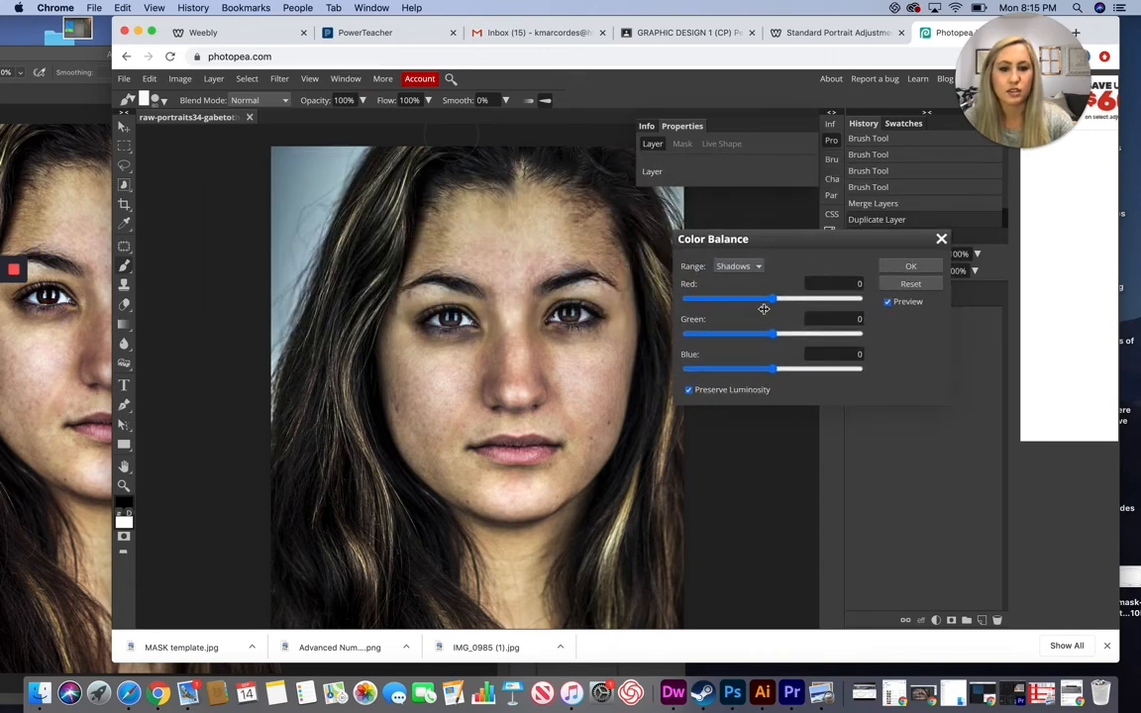
{"action": "left_click_drag", "start_coordinate": [775, 306], "coordinate": [779, 306]}
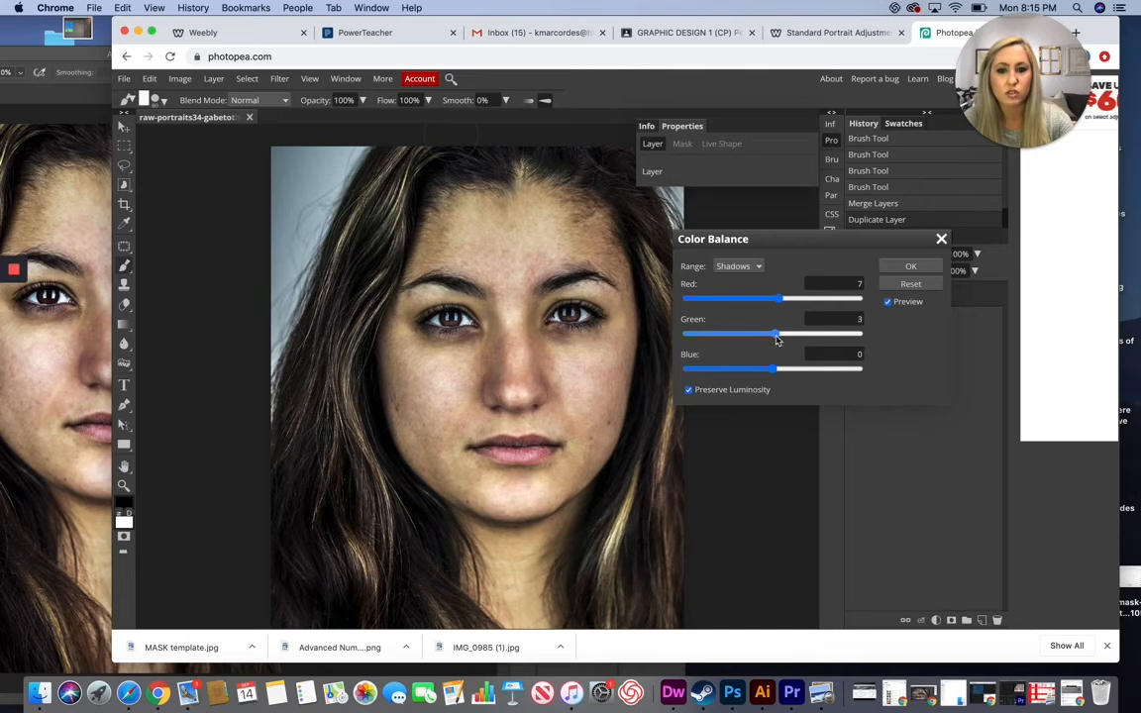
{"action": "left_click_drag", "start_coordinate": [779, 340], "coordinate": [777, 340]}
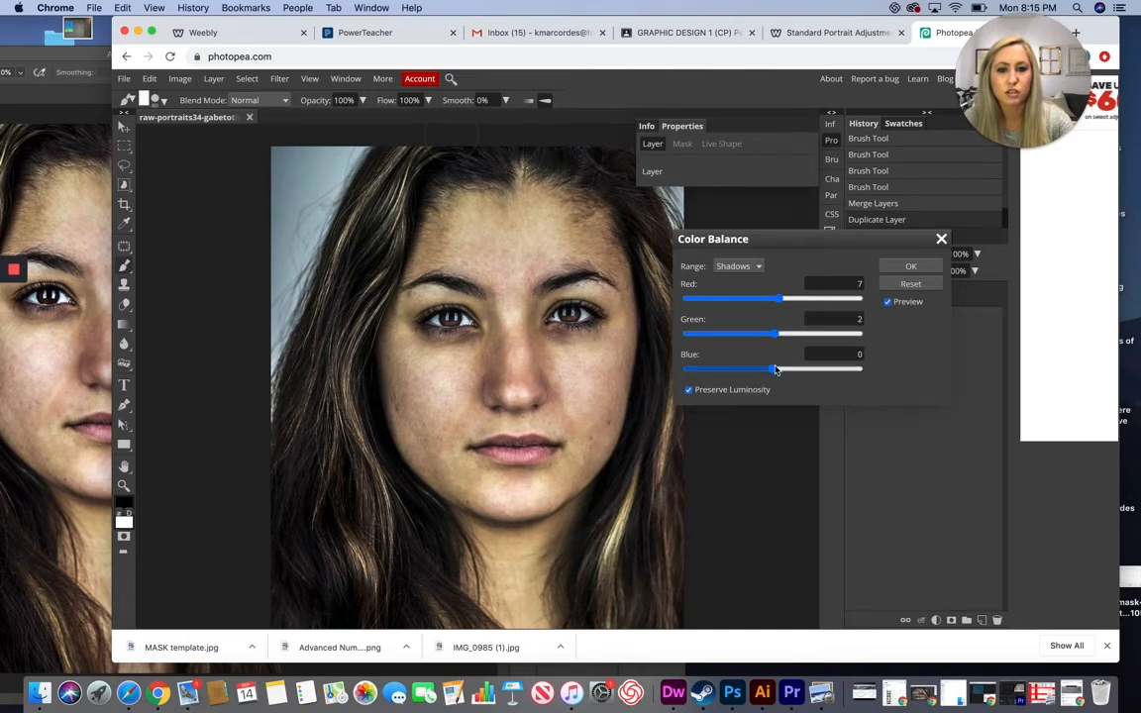
{"action": "left_click_drag", "start_coordinate": [776, 370], "coordinate": [781, 373]}
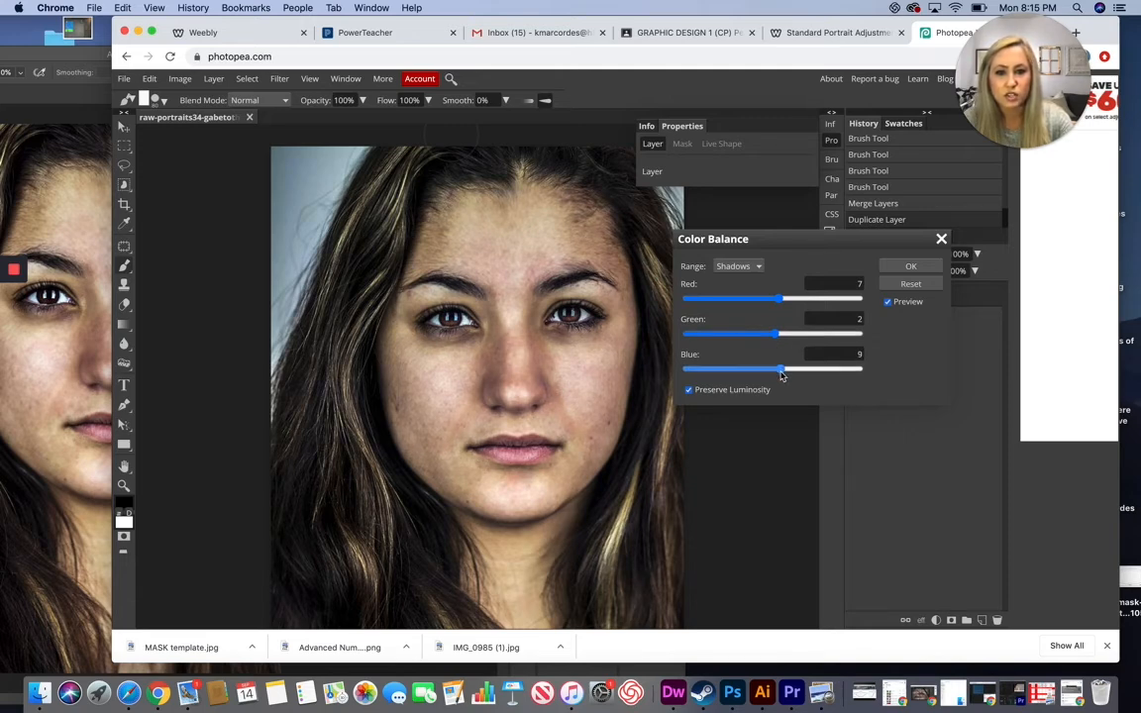
{"action": "left_click_drag", "start_coordinate": [782, 375], "coordinate": [777, 380]}
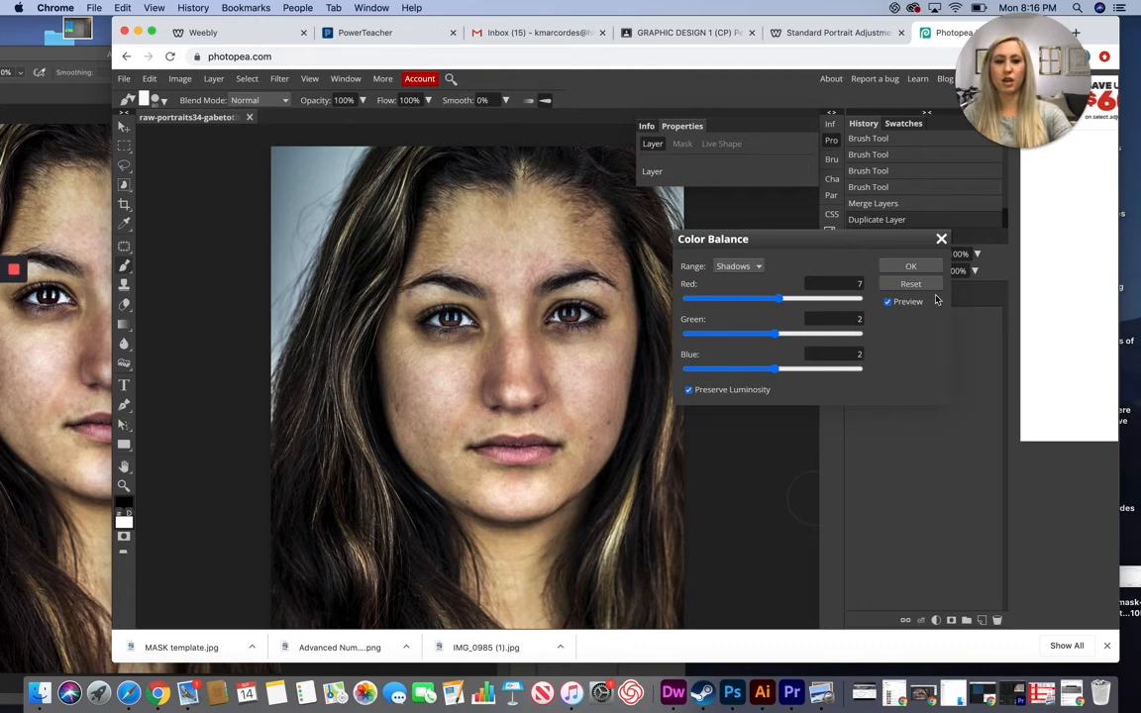
{"action": "left_click", "coordinate": [911, 266]}
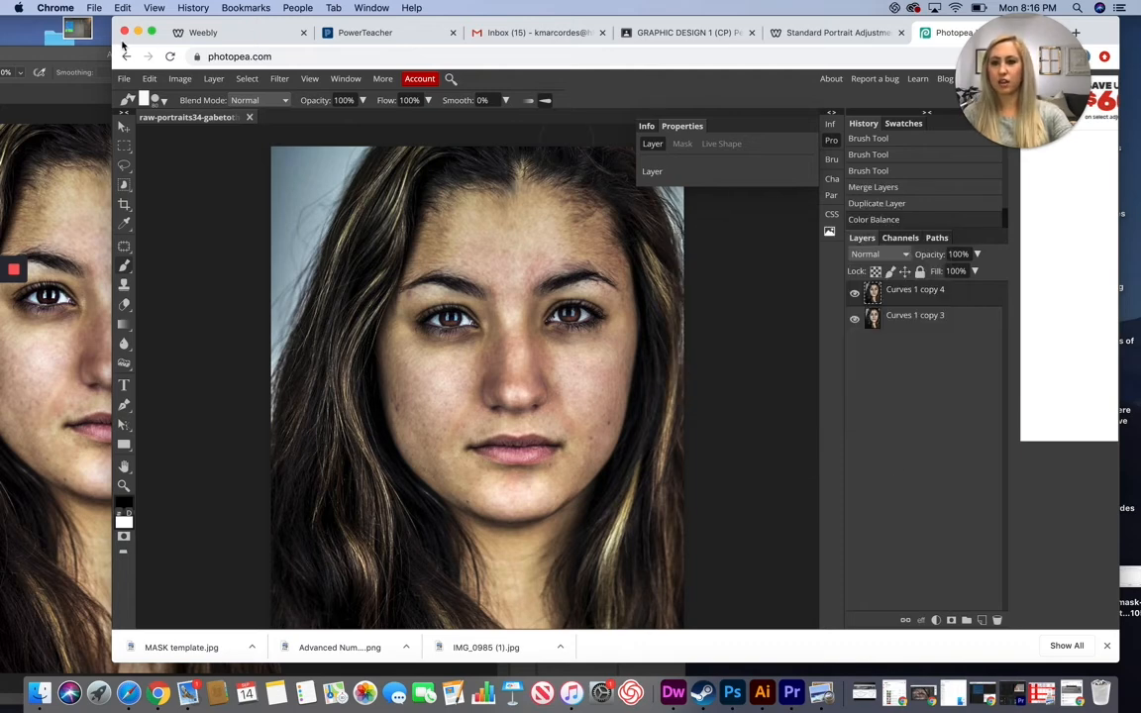
Step: Place the Photopea window beside the Photoshop portrait and toggle the color-balanced layer off and on to compare the results
{"action": "left_click_drag", "start_coordinate": [119, 39], "coordinate": [274, 52]}
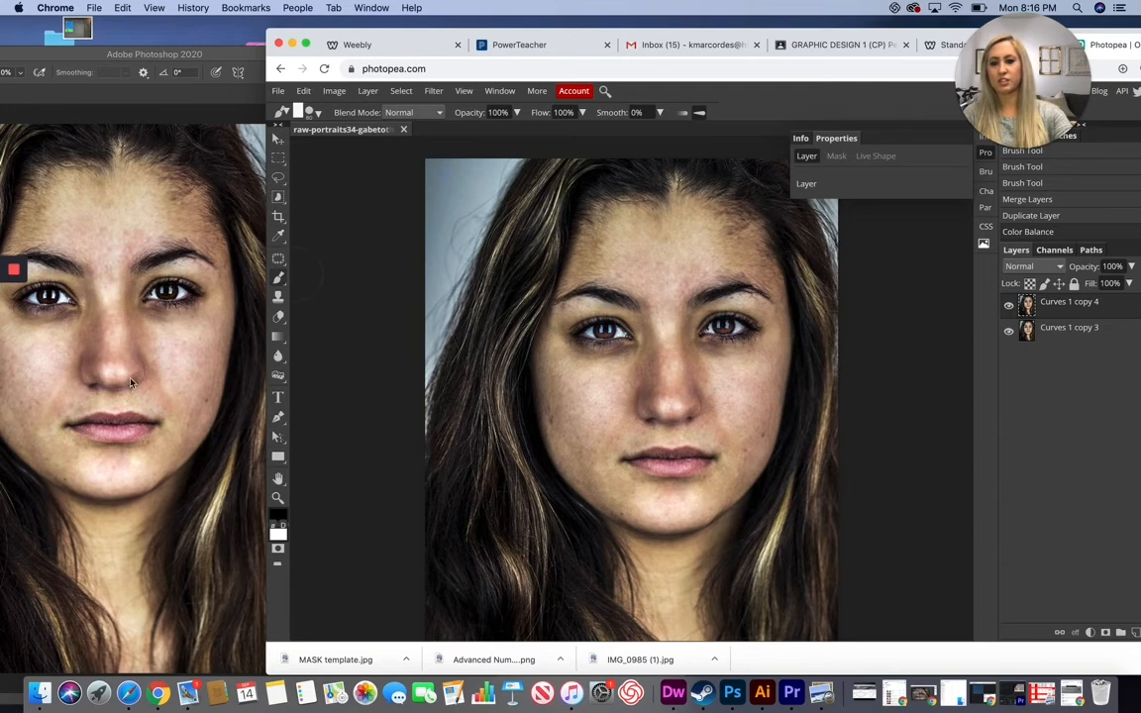
{"action": "left_click", "coordinate": [1009, 307]}
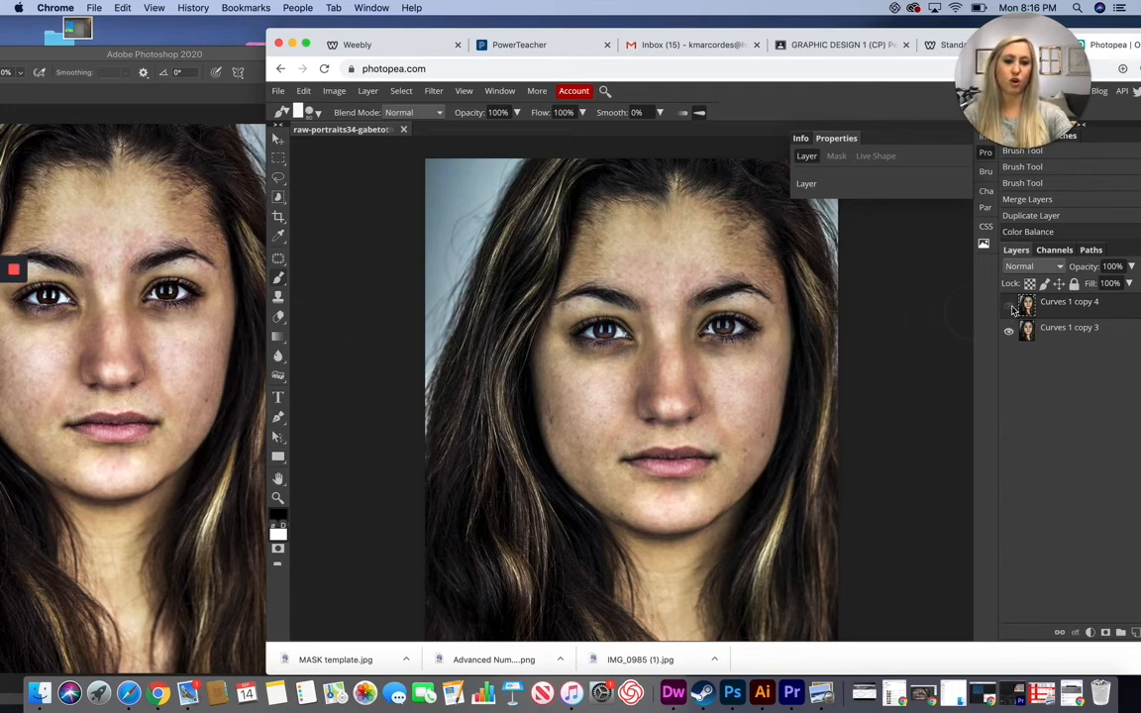
{"action": "left_click", "coordinate": [1010, 307]}
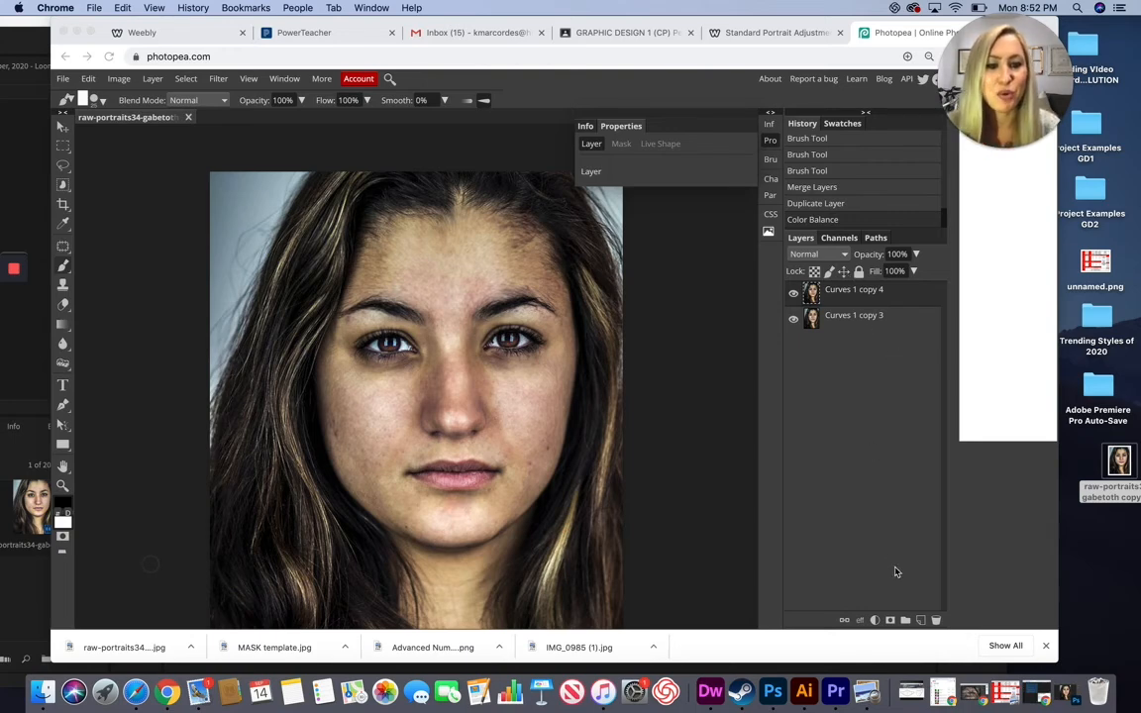
Step: Add a new empty layer above the portrait and sample a light skin tone from the cheek as the foreground color
{"action": "left_click", "coordinate": [922, 622]}
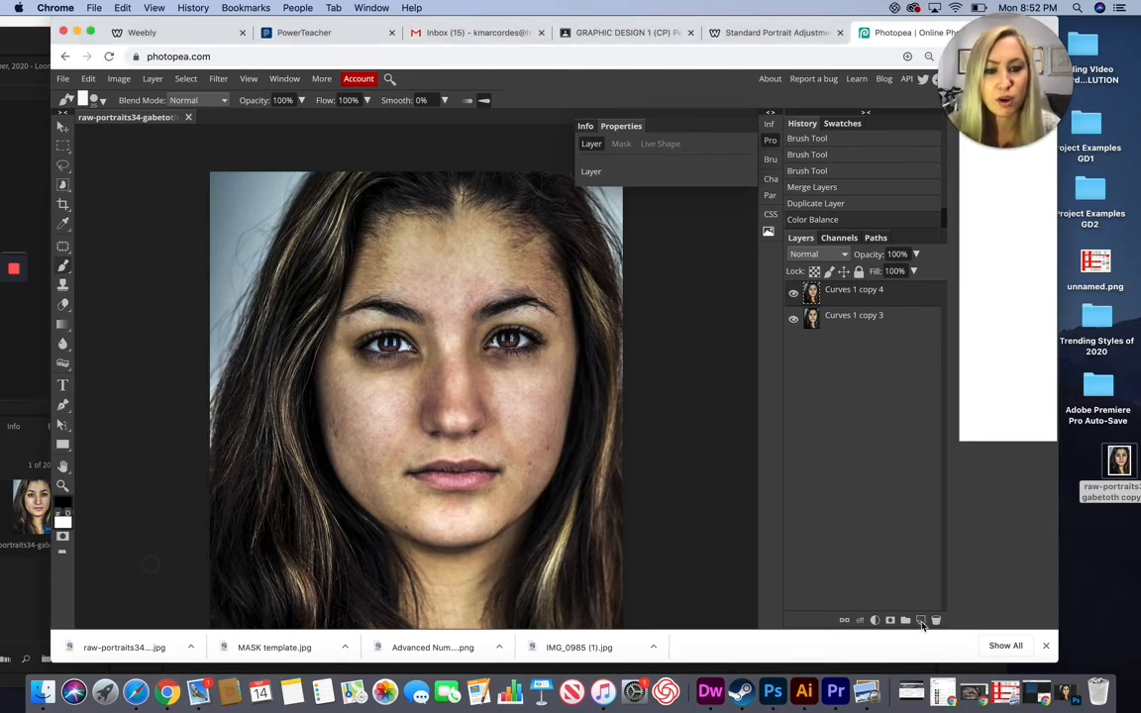
{"action": "left_click", "coordinate": [920, 621]}
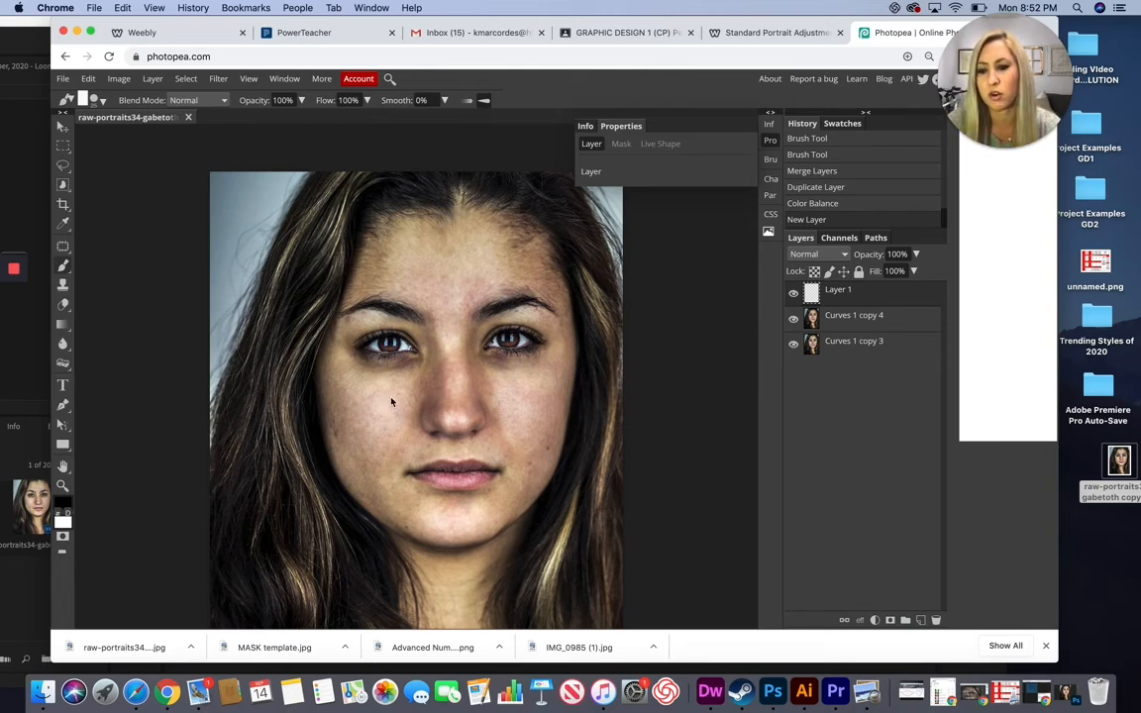
{"action": "left_click", "coordinate": [385, 398], "text": "alt"}
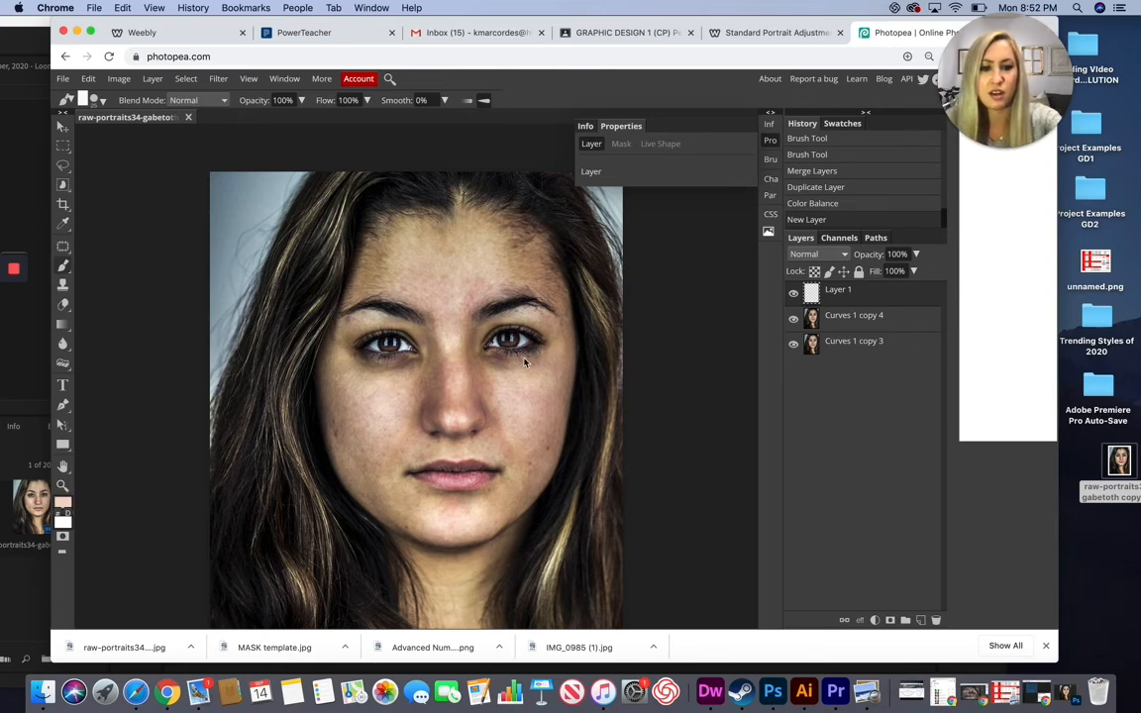
Step: With the brush at 42% opacity, paint the sampled skin tone under both eyes and over both cheeks
{"action": "key", "text": "super+equal"}
{"action": "key", "text": "super+equal"}
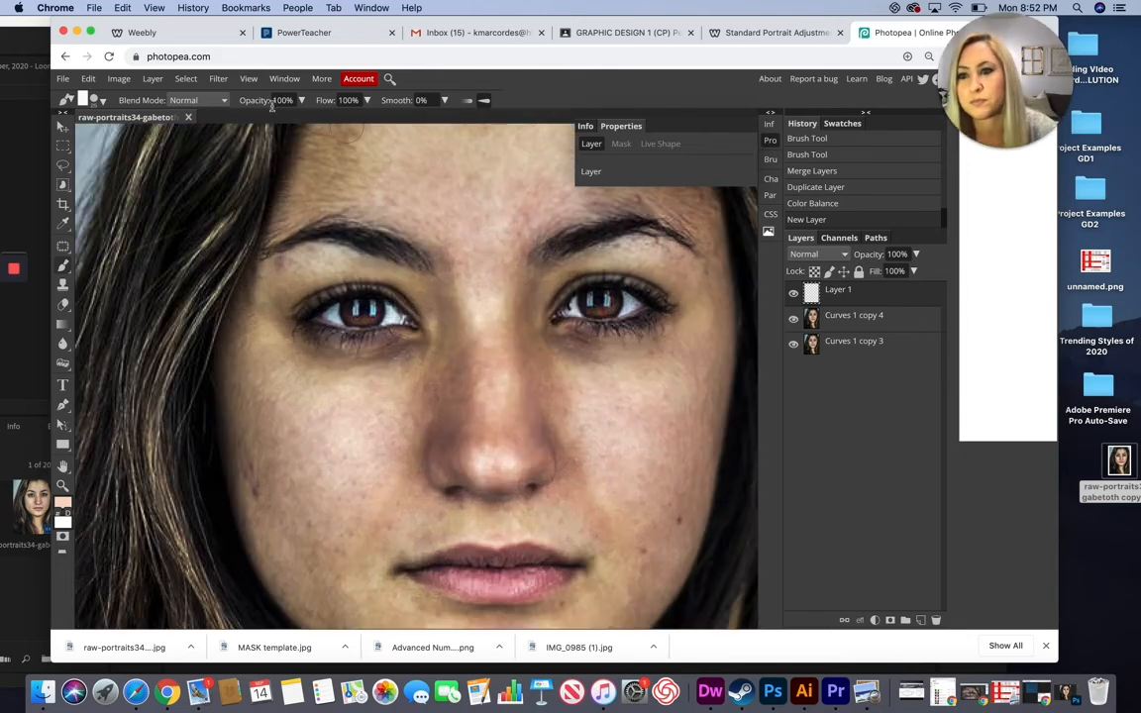
{"action": "left_click", "coordinate": [301, 101]}
{"action": "left_click_drag", "start_coordinate": [301, 102], "coordinate": [271, 124]}
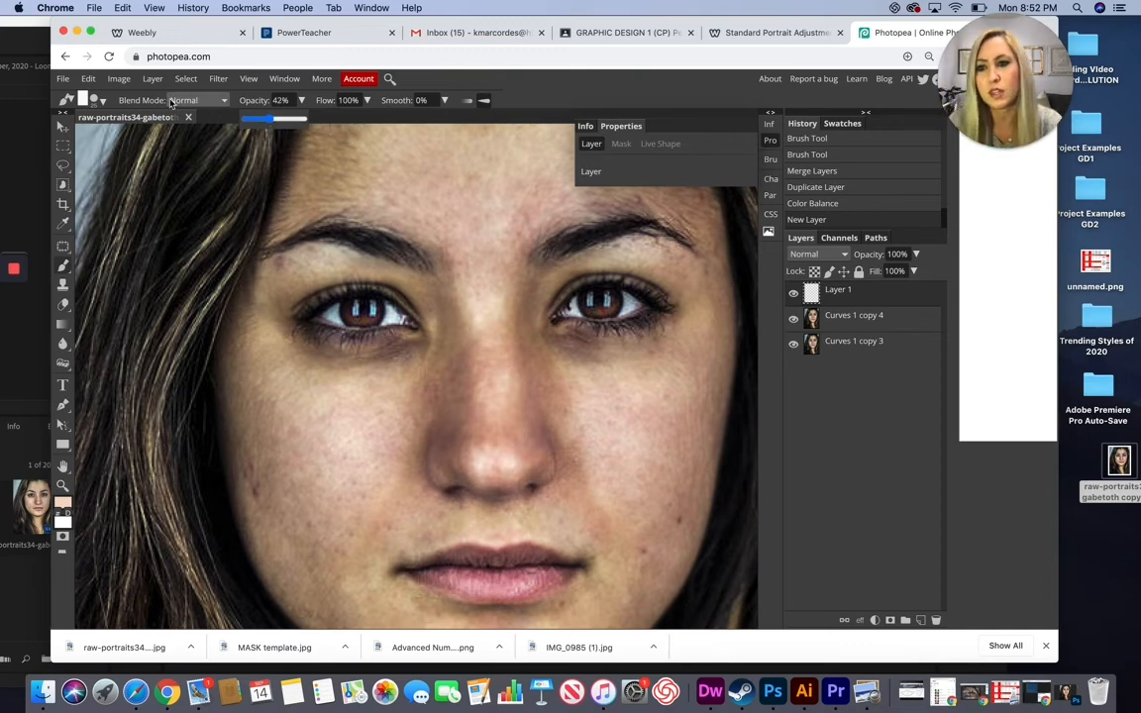
{"action": "left_click", "coordinate": [97, 100]}
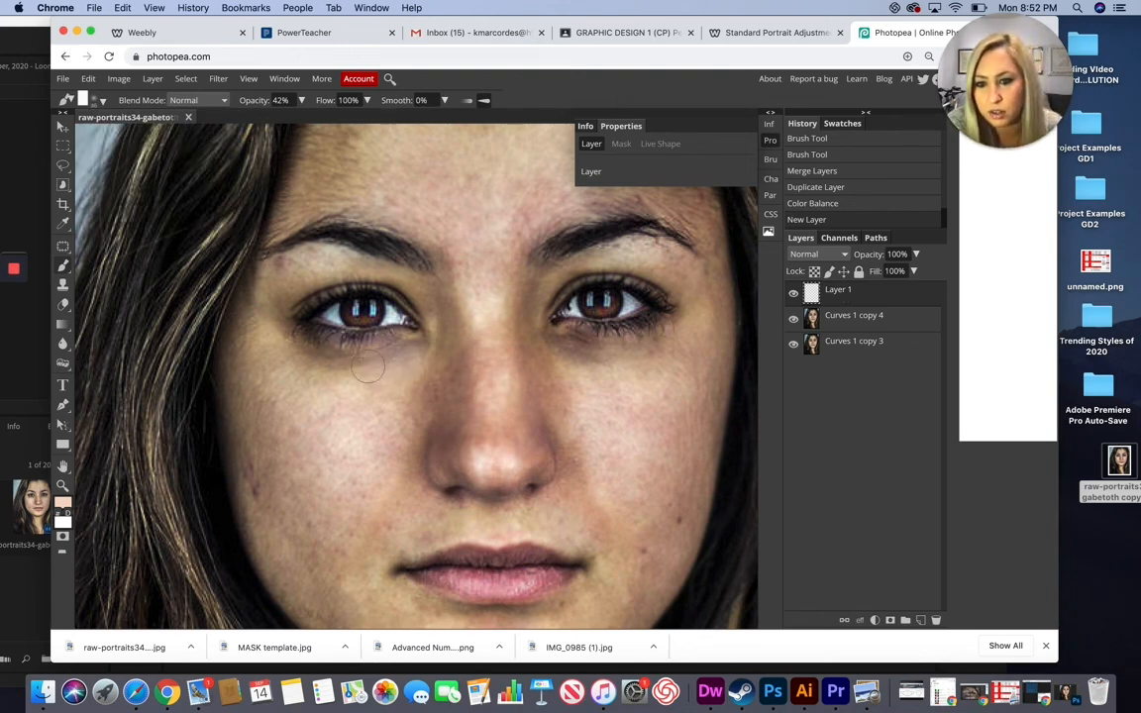
{"action": "left_click_drag", "start_coordinate": [297, 342], "coordinate": [270, 329]}
{"action": "left_click_drag", "start_coordinate": [372, 332], "coordinate": [394, 322]}
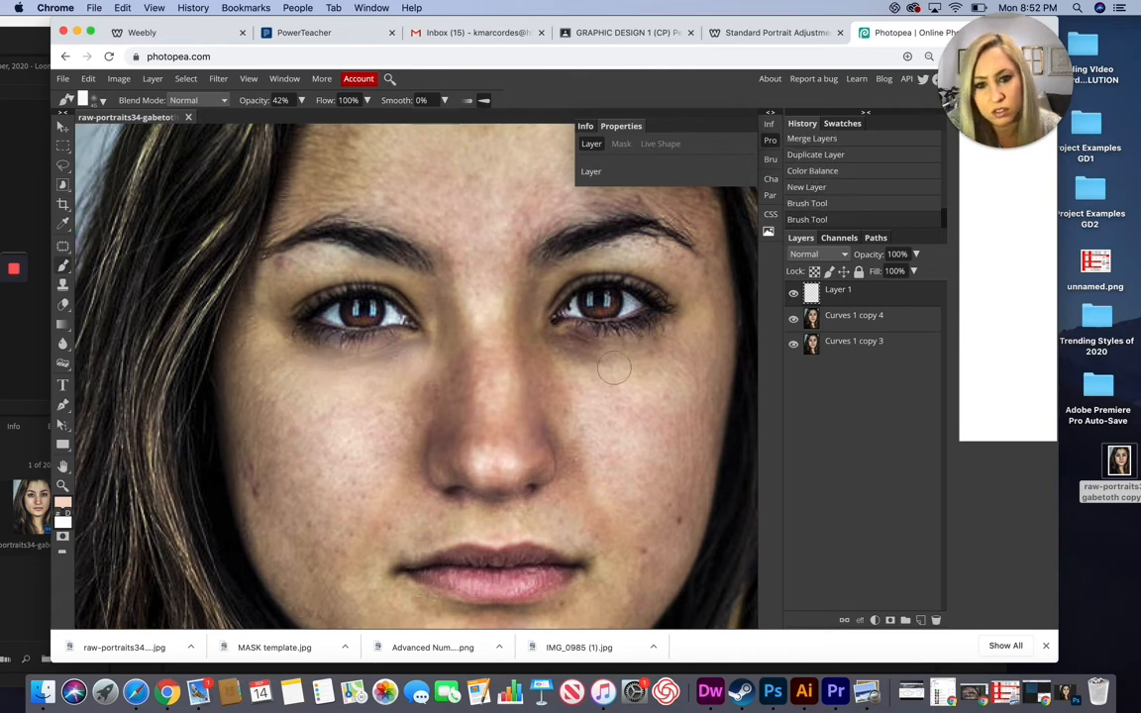
{"action": "left_click_drag", "start_coordinate": [501, 317], "coordinate": [625, 311]}
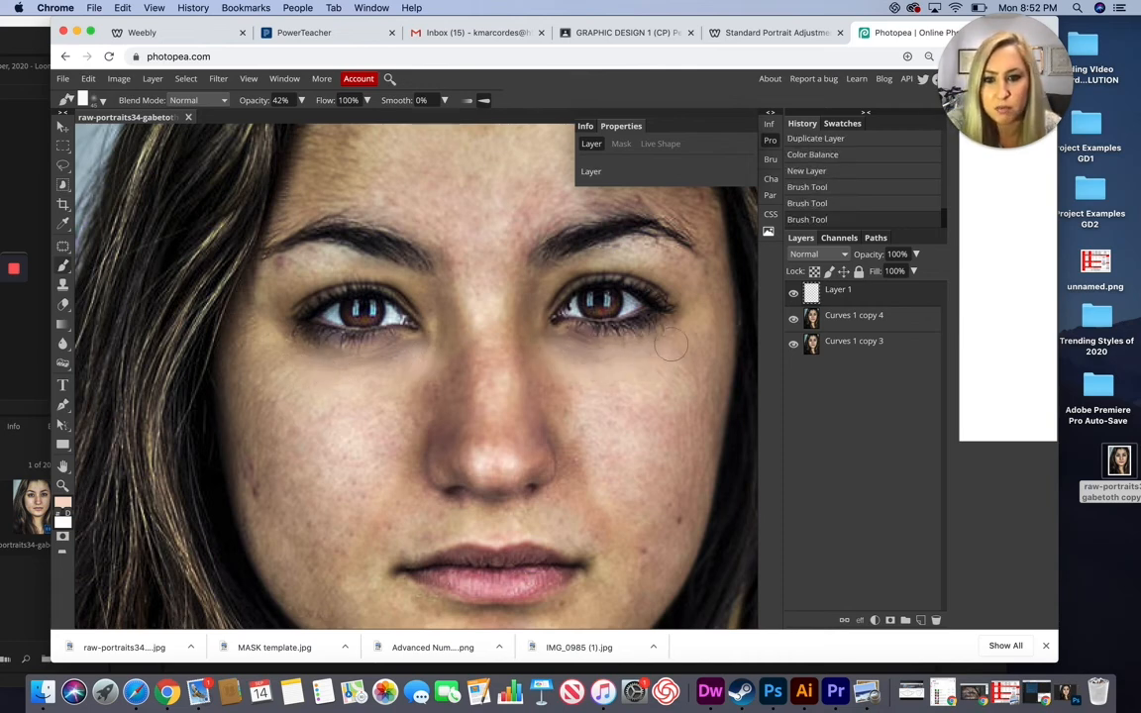
{"action": "left_click_drag", "start_coordinate": [553, 371], "coordinate": [582, 425]}
{"action": "left_click_drag", "start_coordinate": [390, 393], "coordinate": [382, 436]}
{"action": "mouse_move", "coordinate": [295, 520]}
{"action": "left_mouse_down"}
{"action": "mouse_move", "coordinate": [308, 436]}
{"action": "mouse_move", "coordinate": [262, 359]}
{"action": "left_mouse_up"}
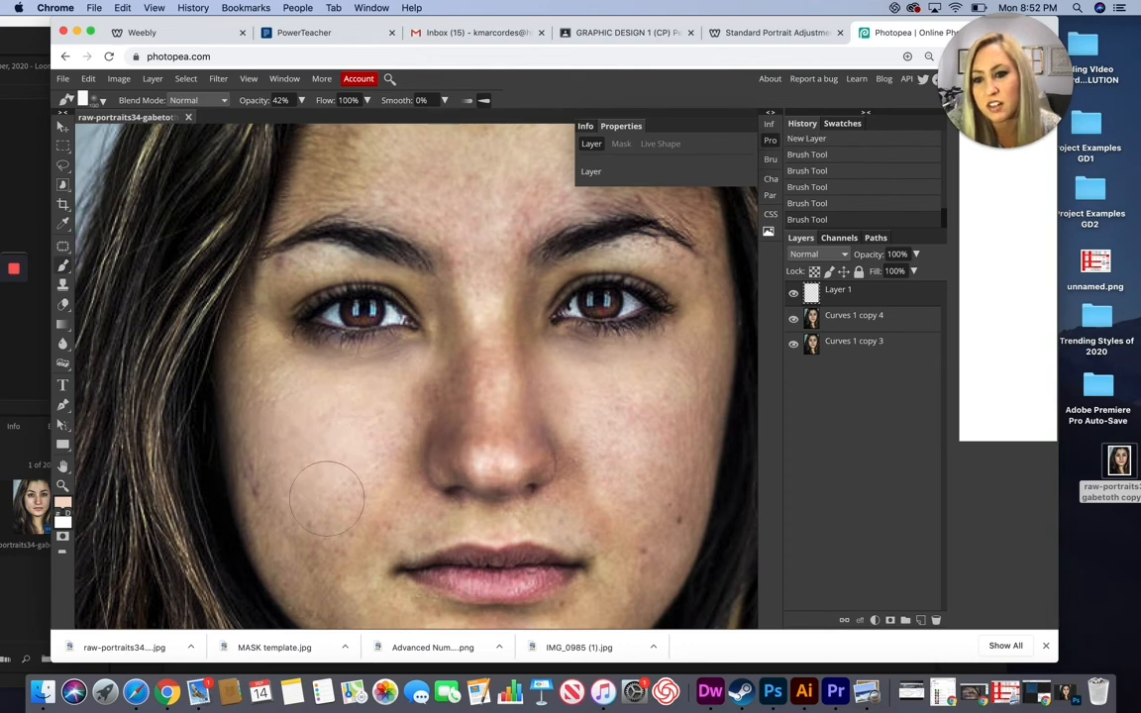
Step: Paint the same skin tone over the forehead above and between the eyebrows
{"action": "scroll", "coordinate": [554, 441], "scroll_direction": "down", "scroll_amount": 5}
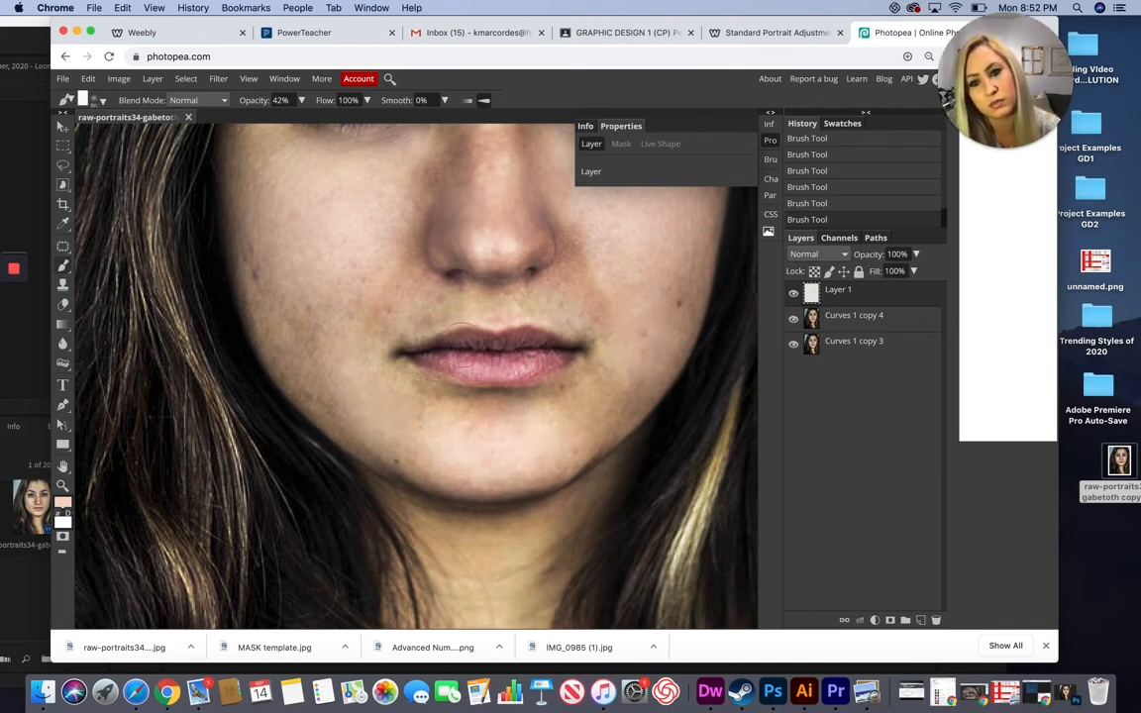
{"action": "scroll", "coordinate": [436, 337], "scroll_direction": "up", "scroll_amount": 7}
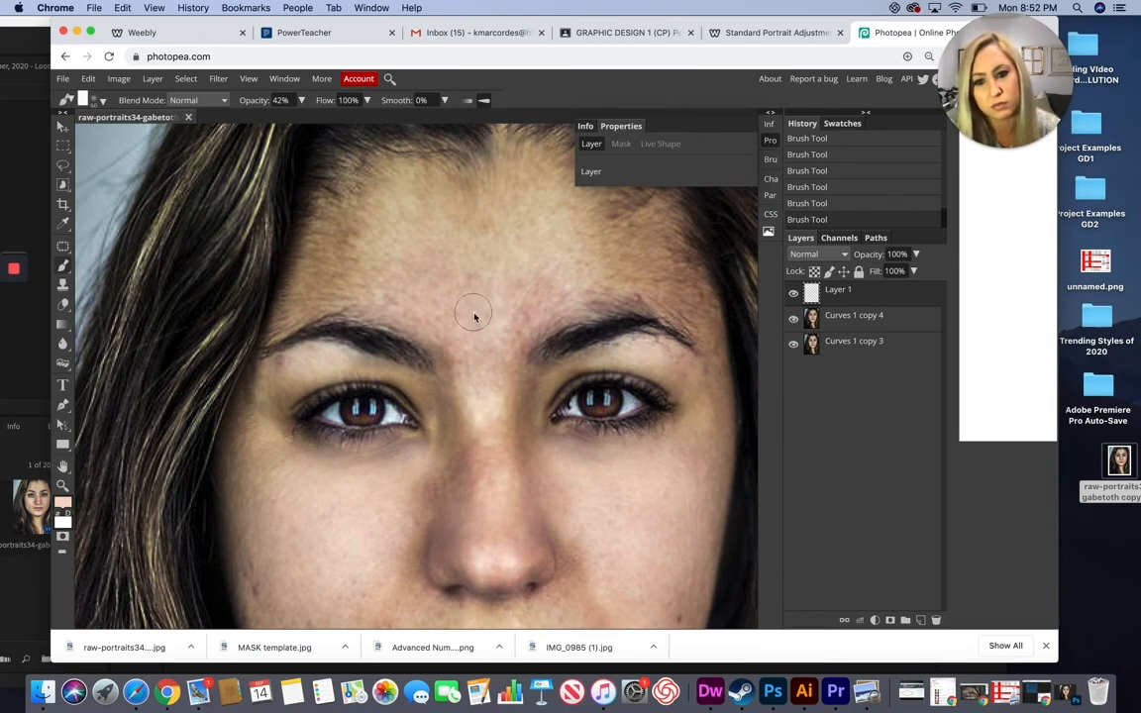
{"action": "mouse_move", "coordinate": [442, 317]}
{"action": "left_mouse_down"}
{"action": "mouse_move", "coordinate": [401, 287]}
{"action": "mouse_move", "coordinate": [455, 286]}
{"action": "mouse_move", "coordinate": [529, 315]}
{"action": "mouse_move", "coordinate": [578, 262]}
{"action": "mouse_move", "coordinate": [441, 226]}
{"action": "mouse_move", "coordinate": [341, 243]}
{"action": "left_mouse_up"}
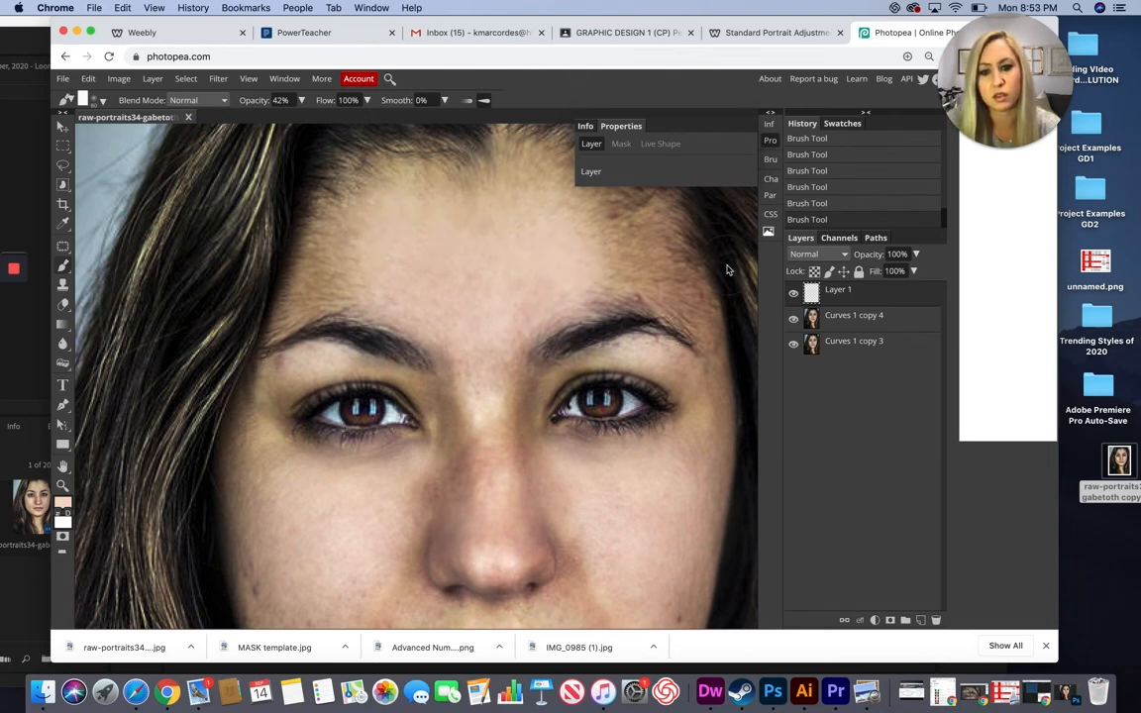
Step: Soften the painted skin-tone layer with a Gaussian Blur
{"action": "key", "text": "super+minus"}
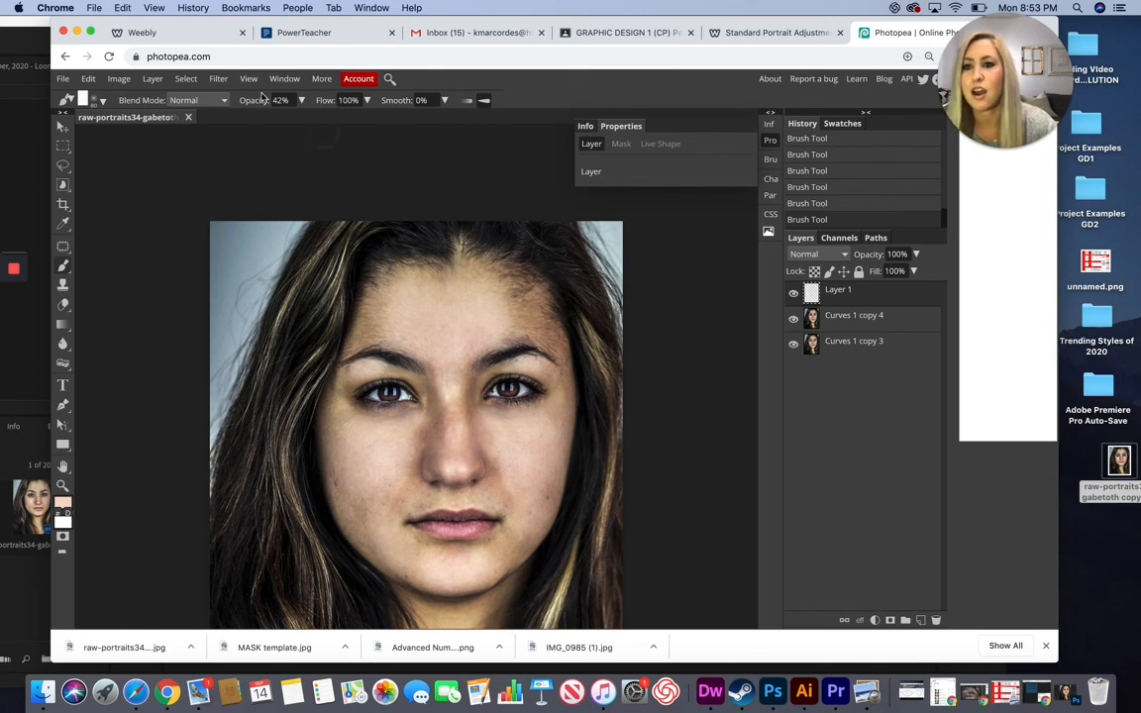
{"action": "left_click", "coordinate": [222, 82]}
{"action": "mouse_move", "coordinate": [253, 199]}
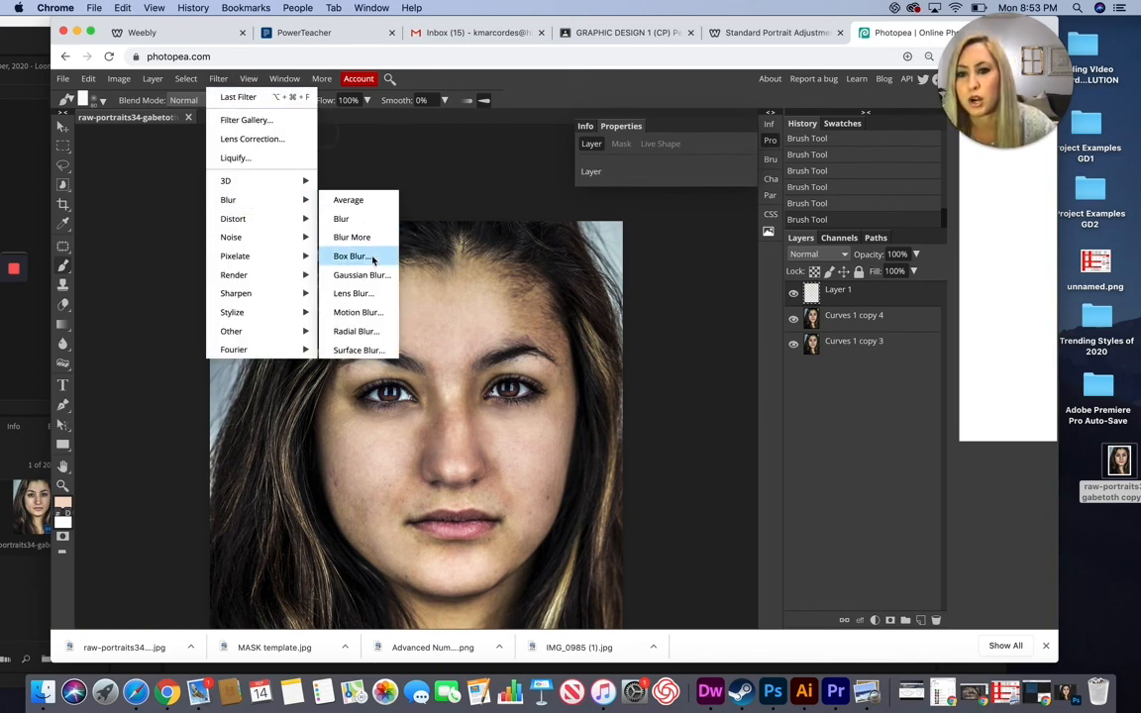
{"action": "left_click", "coordinate": [363, 275]}
{"action": "left_click_drag", "start_coordinate": [188, 215], "coordinate": [216, 215]}
{"action": "left_click", "coordinate": [381, 197]}
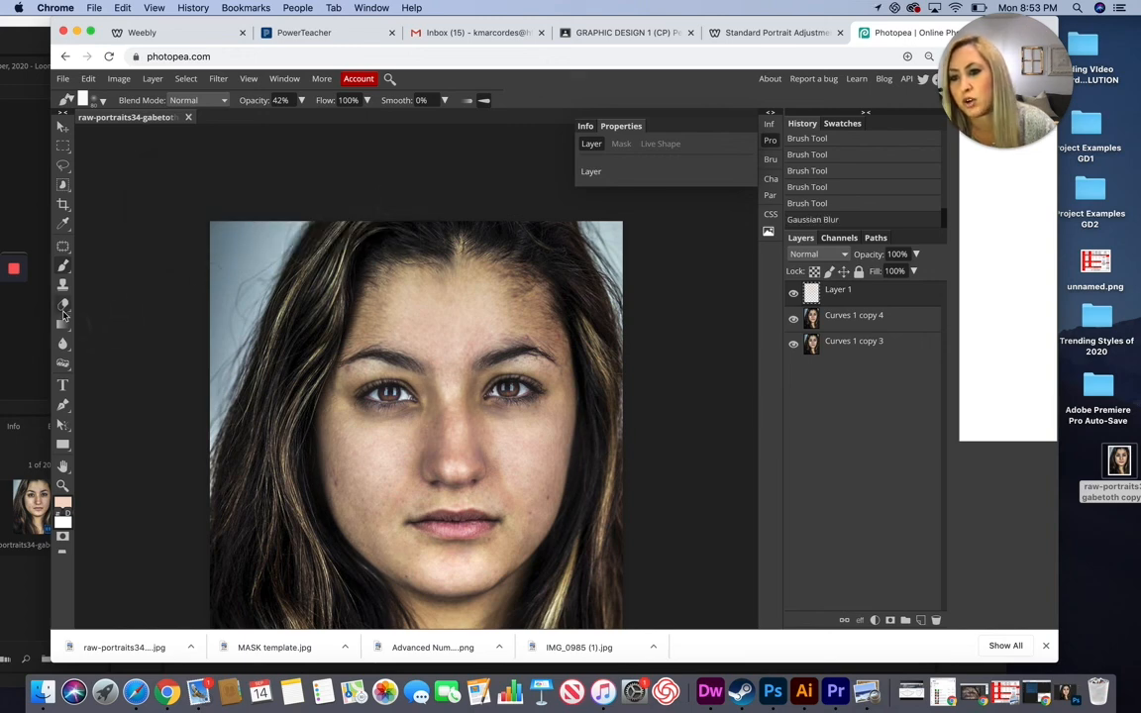
Step: Erase the skin-tone paint from the eyes, eyebrows and hairline using a soft eraser with 0% hardness
{"action": "key", "text": "e"}
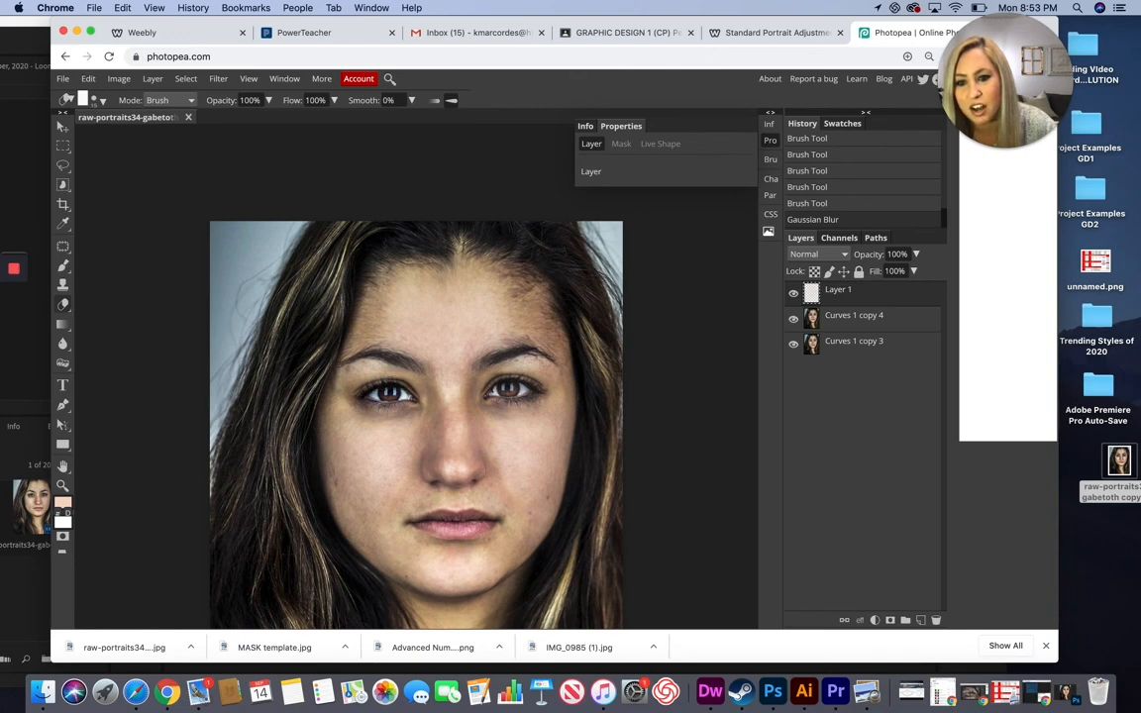
{"action": "left_click", "coordinate": [96, 100]}
{"action": "mouse_move", "coordinate": [126, 163]}
{"action": "left_mouse_down"}
{"action": "mouse_move", "coordinate": [121, 149]}
{"action": "mouse_move", "coordinate": [63, 148]}
{"action": "left_mouse_up"}
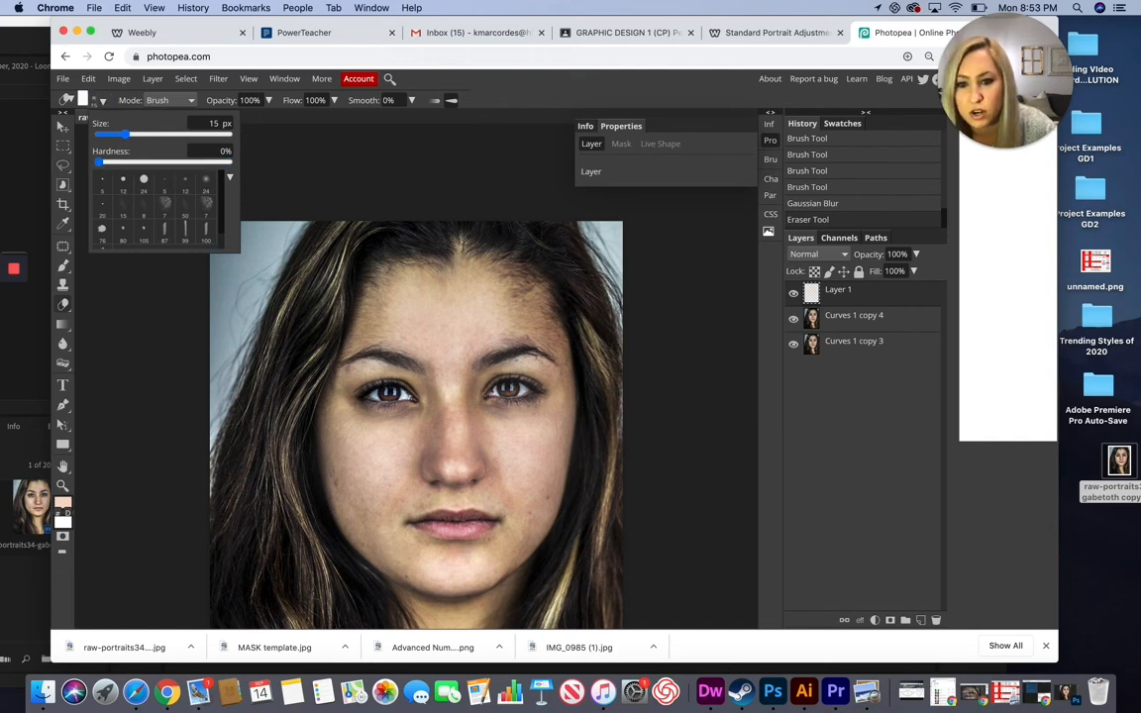
{"action": "left_click_drag", "start_coordinate": [385, 393], "coordinate": [389, 396]}
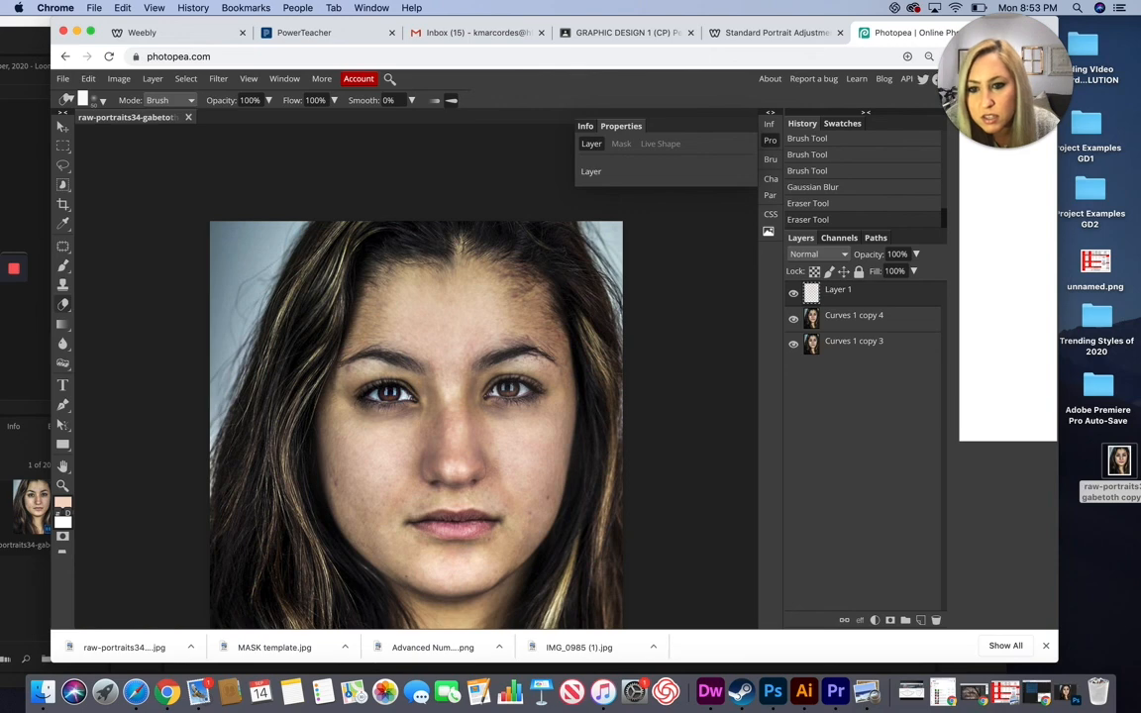
{"action": "left_click_drag", "start_coordinate": [351, 363], "coordinate": [341, 369]}
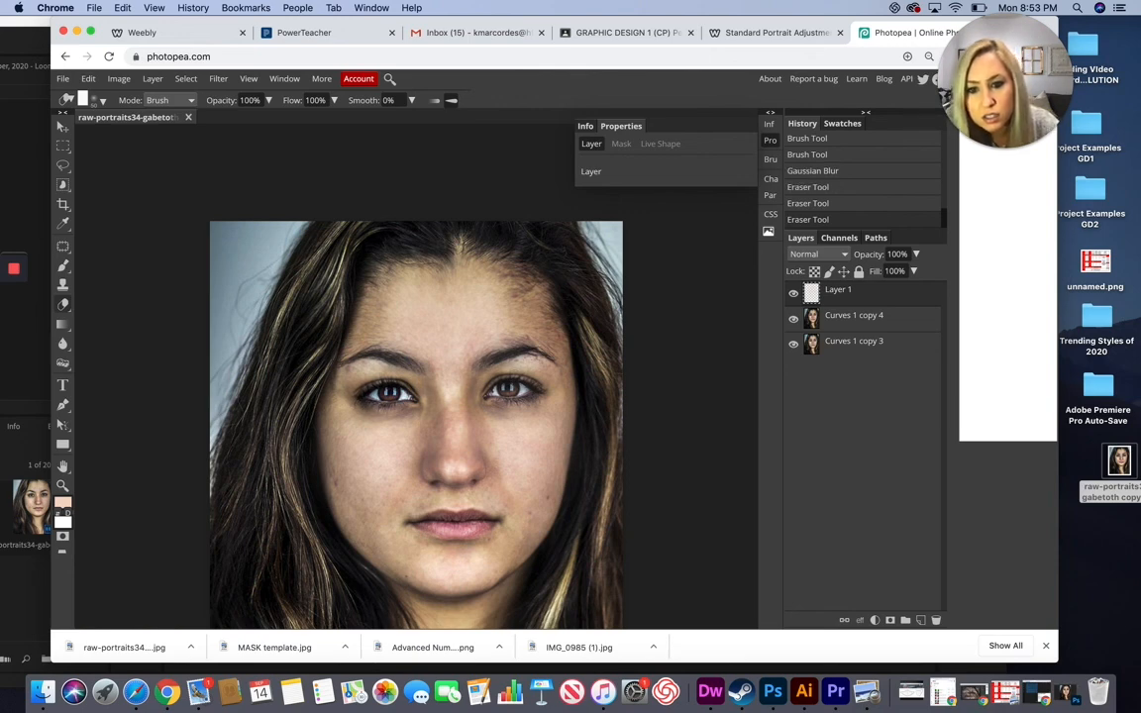
{"action": "left_click_drag", "start_coordinate": [355, 360], "coordinate": [467, 312]}
{"action": "left_click_drag", "start_coordinate": [377, 323], "coordinate": [345, 320]}
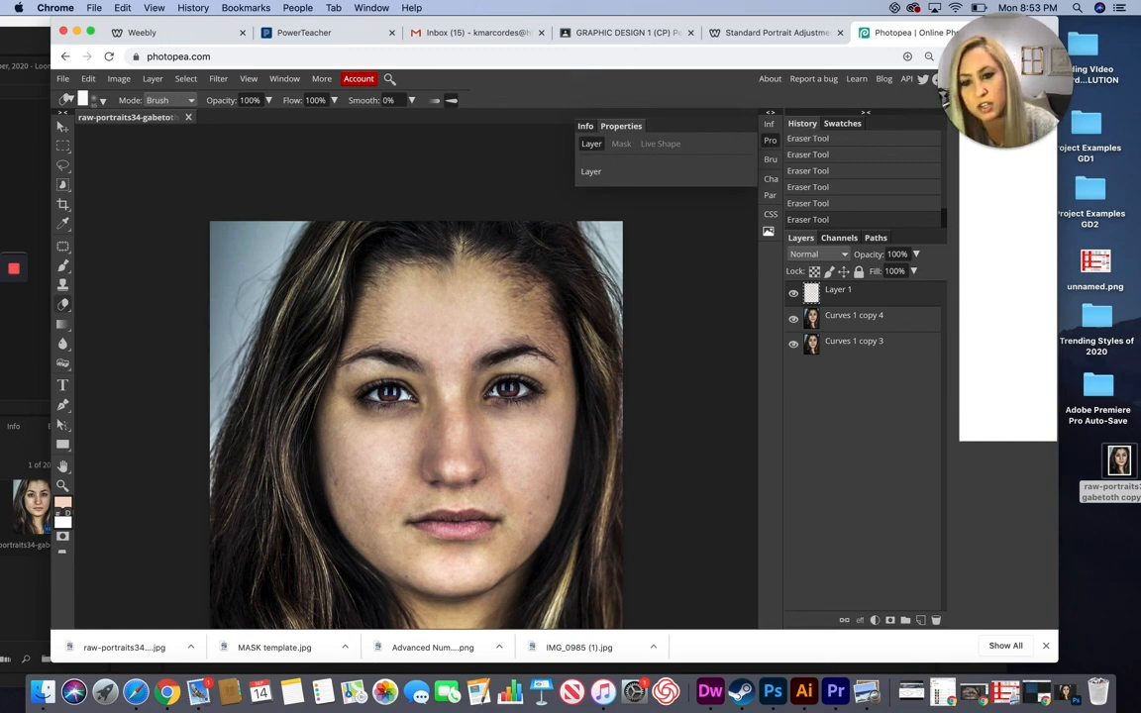
Step: Lower the skin-tone layer's opacity to 42% and toggle its visibility to compare the portrait with and without it
{"action": "left_click", "coordinate": [794, 293]}
{"action": "left_click", "coordinate": [794, 294]}
{"action": "left_click", "coordinate": [794, 295]}
{"action": "left_click", "coordinate": [793, 294]}
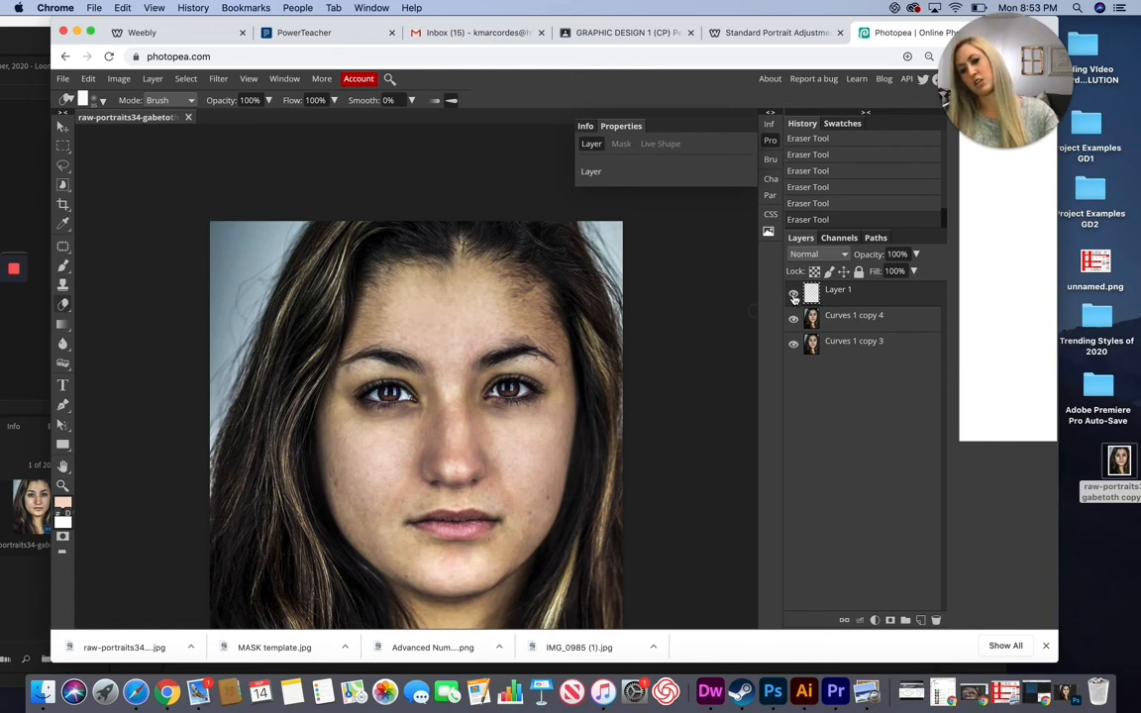
{"action": "left_click", "coordinate": [916, 253]}
{"action": "left_click_drag", "start_coordinate": [913, 276], "coordinate": [884, 276]}
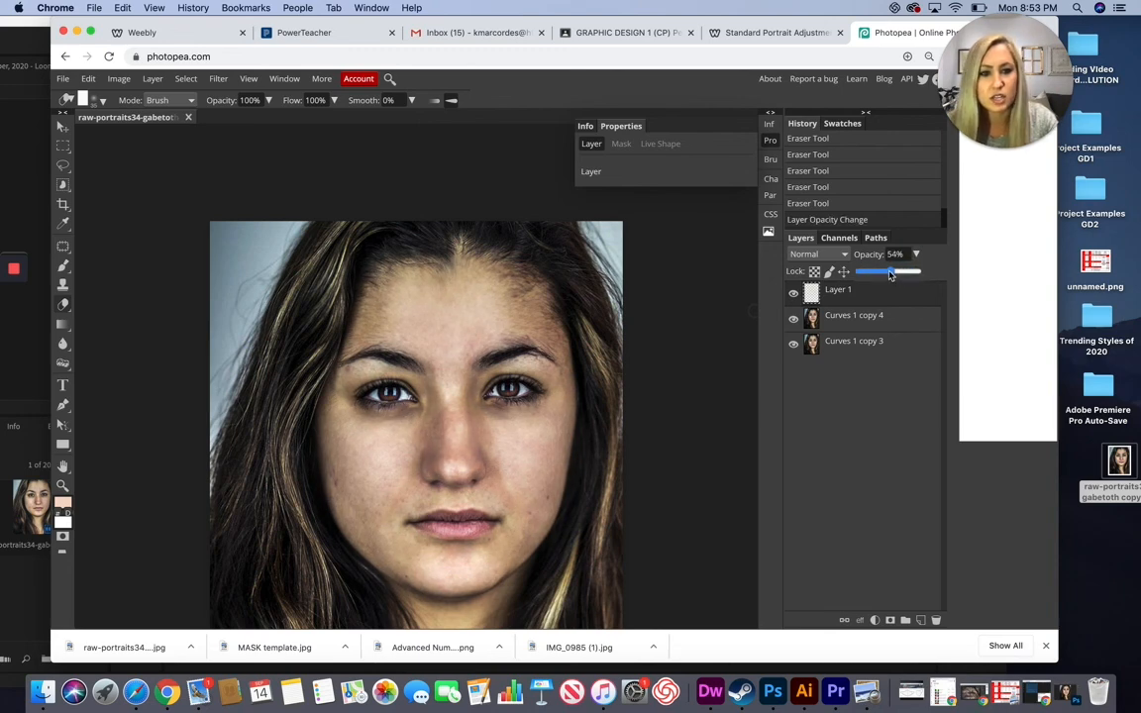
{"action": "left_click", "coordinate": [794, 294]}
{"action": "left_click", "coordinate": [794, 294]}
{"action": "left_click", "coordinate": [795, 294]}
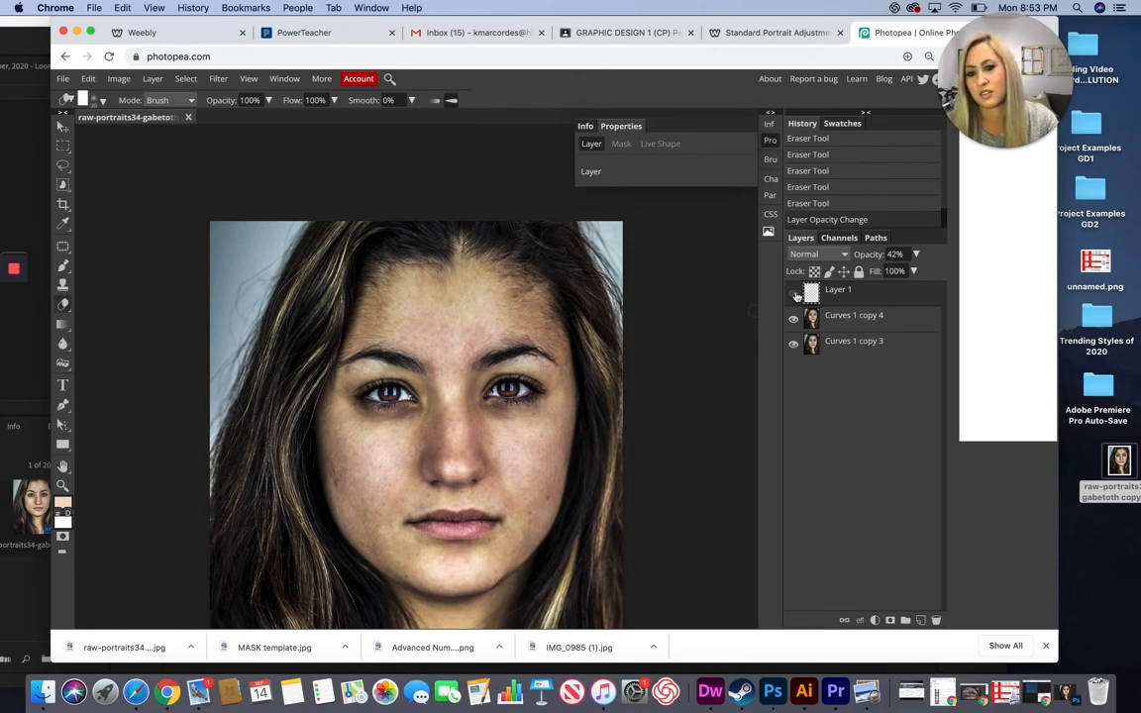
{"action": "left_click", "coordinate": [795, 294]}
{"action": "left_click", "coordinate": [794, 294]}
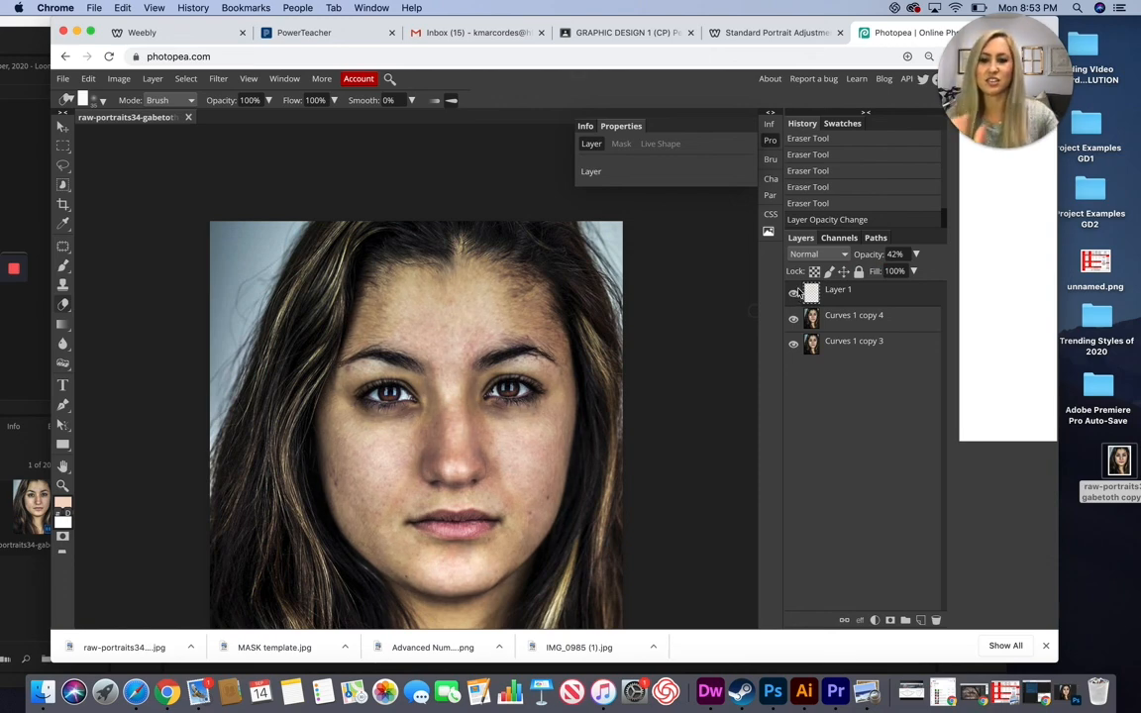